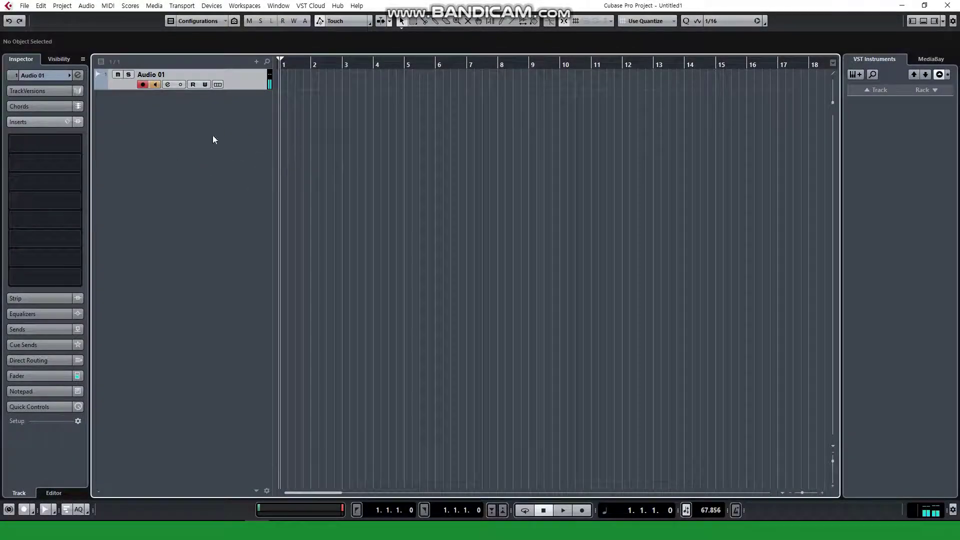
Import the Kesha-ThisIsMe, LindseyStirling-LostGirls and LondonGrammar-HeyNow audio files onto separate tracks starting at bar 1.
{"action": "left_click", "coordinate": [24, 6]}
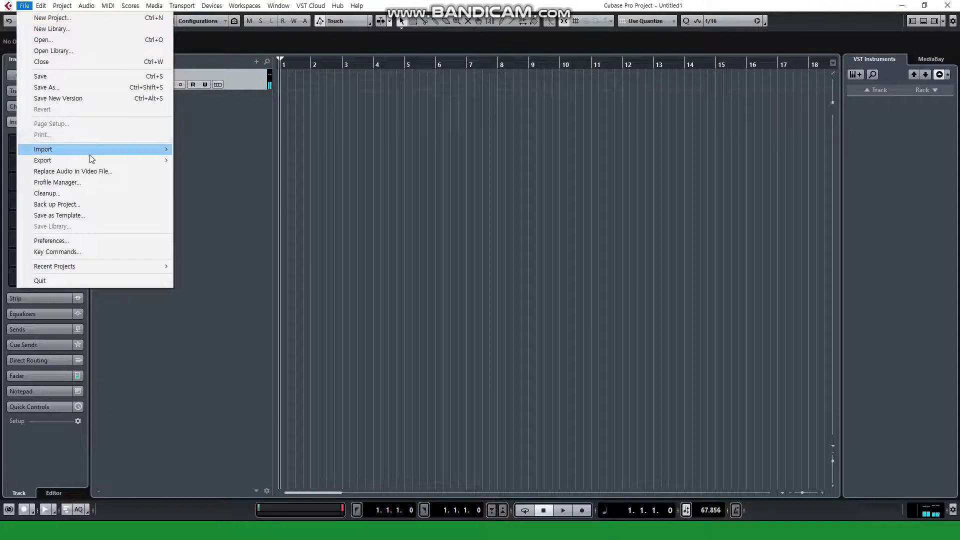
{"action": "left_click", "coordinate": [195, 149]}
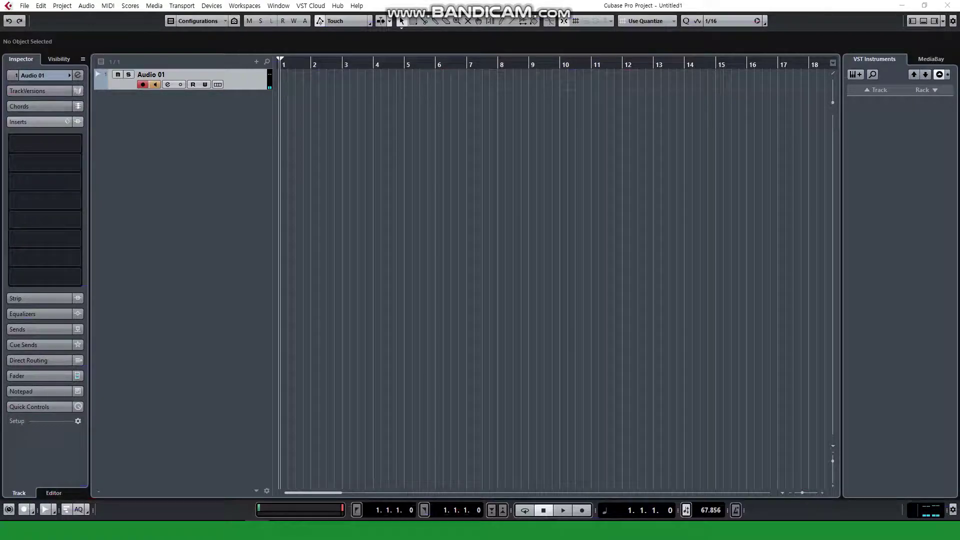
{"action": "left_click", "coordinate": [352, 91]}
{"action": "left_click_drag", "start_coordinate": [352, 91], "coordinate": [372, 119]}
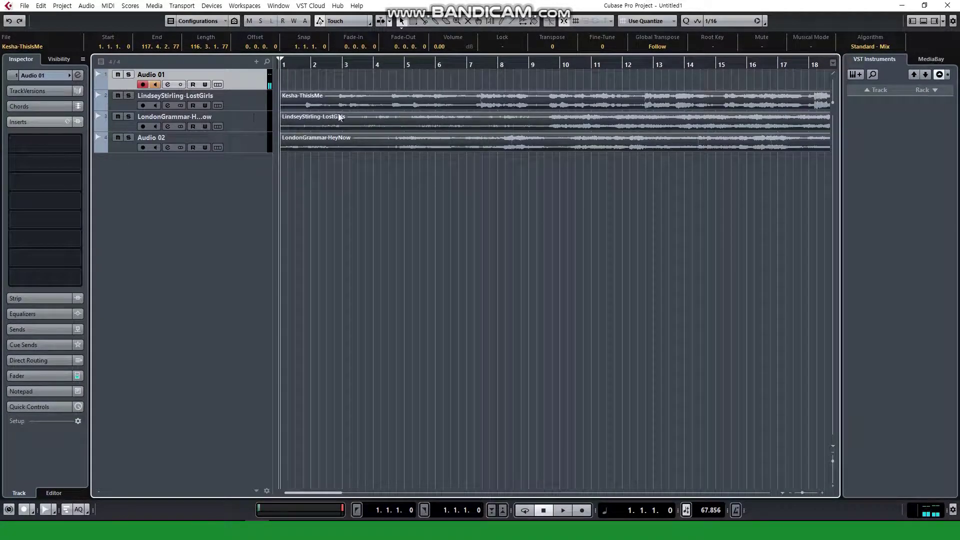
Split all three audio clips at about bar 9.5 and delete the portions after the cut.
{"action": "left_click", "coordinate": [547, 121], "text": "alt"}
{"action": "left_click_drag", "start_coordinate": [595, 207], "coordinate": [639, 91]}
{"action": "key", "text": "Delete"}
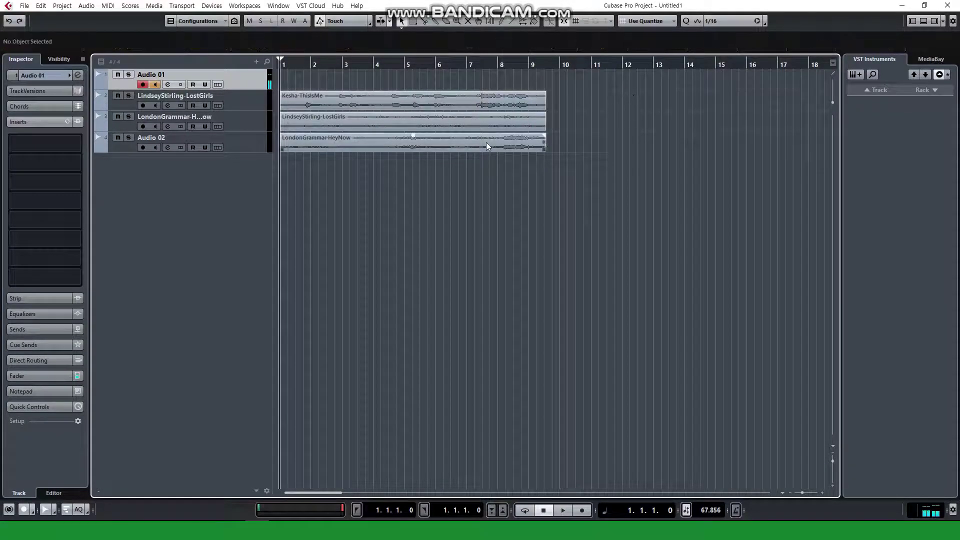
Arrange the clips end to end, with LindseyStirling-LostGirls starting at about bar 9.5 and LondonGrammar-HeyNow at about bar 18.7.
{"action": "left_click_drag", "start_coordinate": [312, 128], "coordinate": [571, 120]}
{"action": "left_click", "coordinate": [299, 148]}
{"action": "left_click_drag", "start_coordinate": [299, 148], "coordinate": [776, 145]}
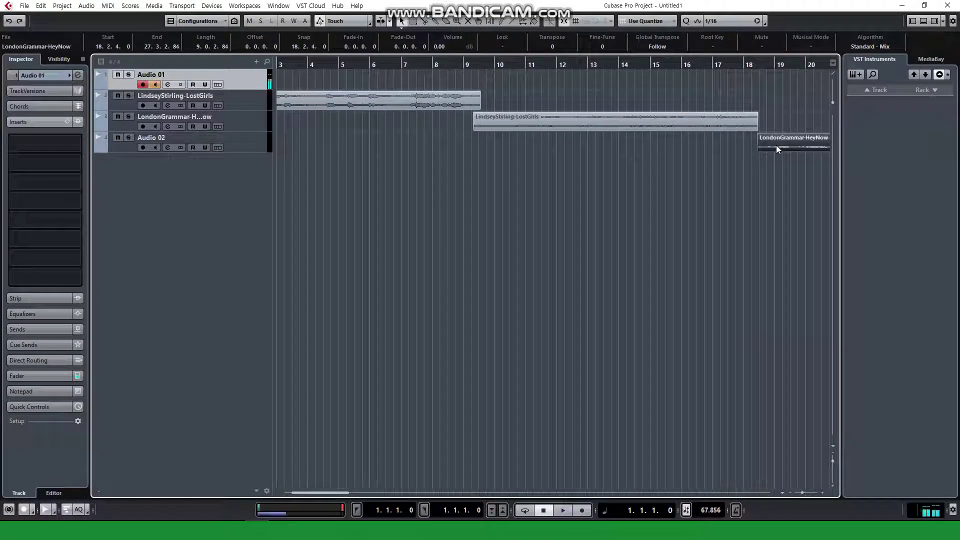
{"action": "left_click", "coordinate": [514, 128]}
{"action": "left_click_drag", "start_coordinate": [513, 128], "coordinate": [520, 126]}
{"action": "left_click_drag", "start_coordinate": [780, 140], "coordinate": [789, 140]}
{"action": "left_click", "coordinate": [696, 100]}
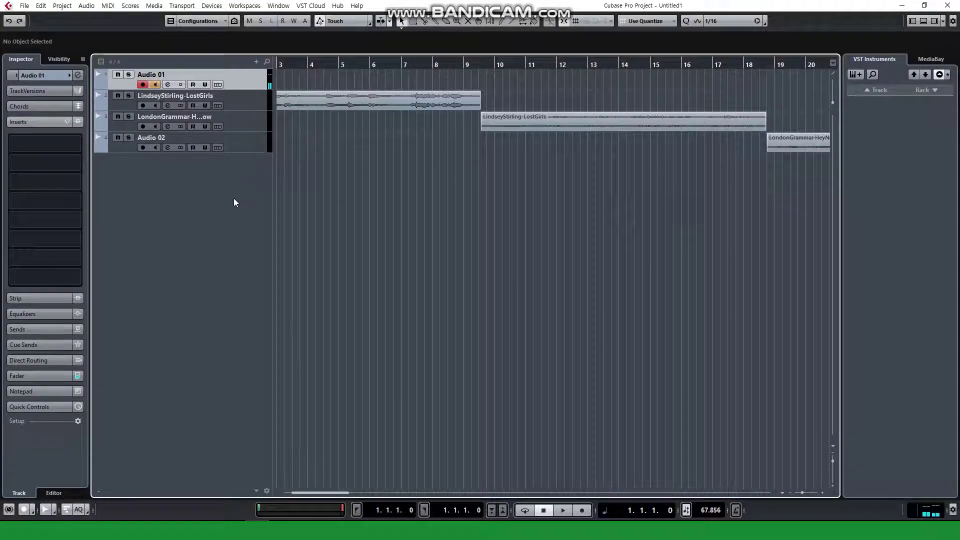
Add the Frequency equalizer to the first insert slot of the LindseyStirling-LostGirls track and move its window clear of the track list.
{"action": "left_click", "coordinate": [241, 95]}
{"action": "left_click", "coordinate": [248, 129]}
{"action": "left_click", "coordinate": [250, 141]}
{"action": "left_click", "coordinate": [246, 106]}
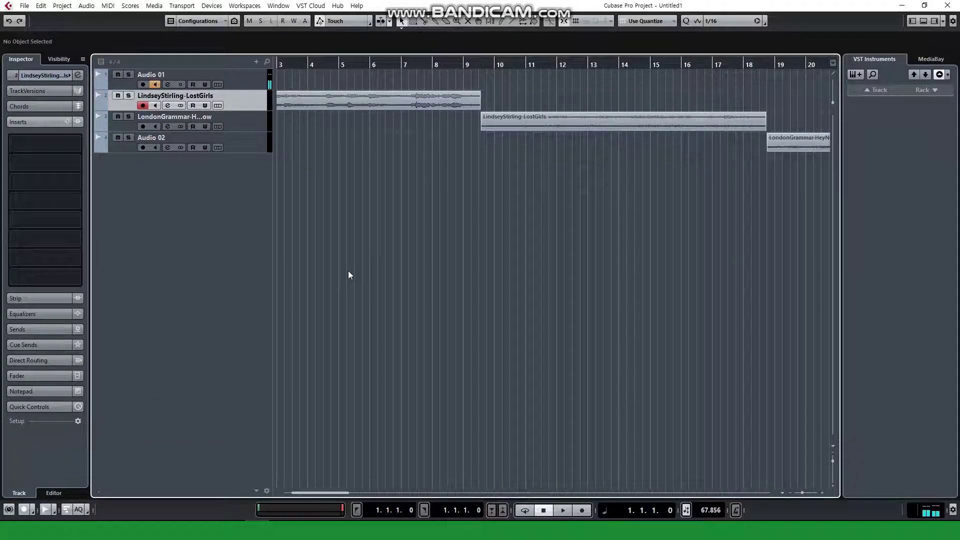
{"action": "scroll", "coordinate": [306, 220], "scroll_direction": "left", "scroll_amount": 2}
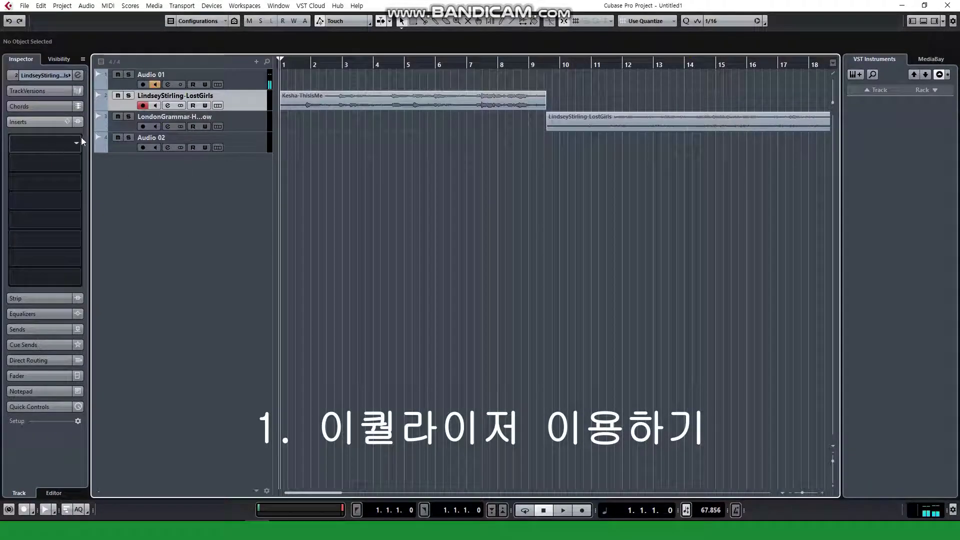
{"action": "left_click", "coordinate": [255, 105]}
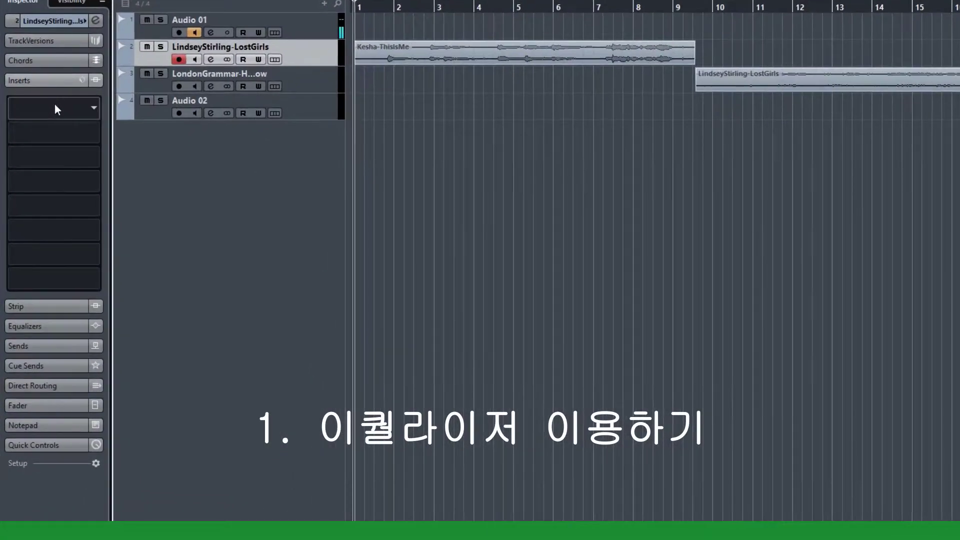
{"action": "left_click", "coordinate": [55, 109]}
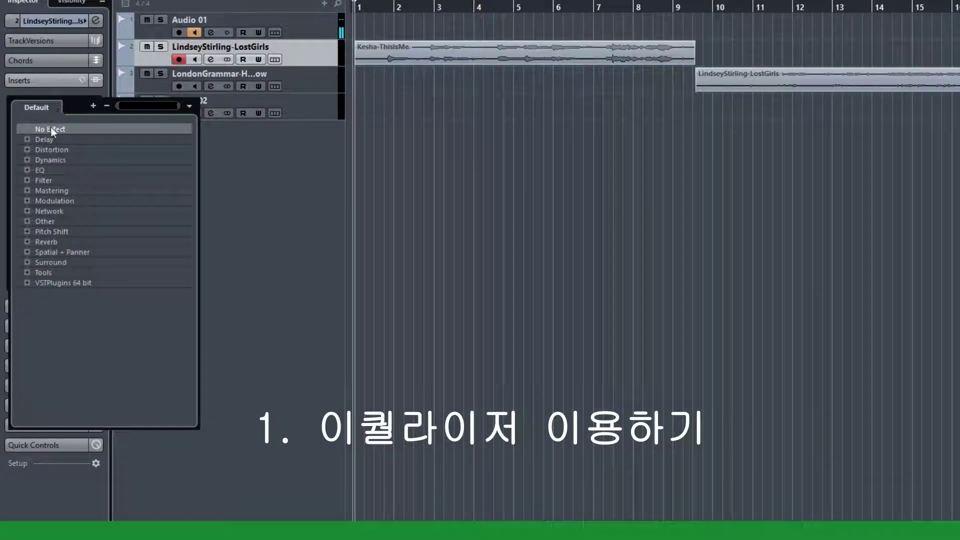
{"action": "left_click", "coordinate": [27, 171]}
{"action": "left_click", "coordinate": [64, 201]}
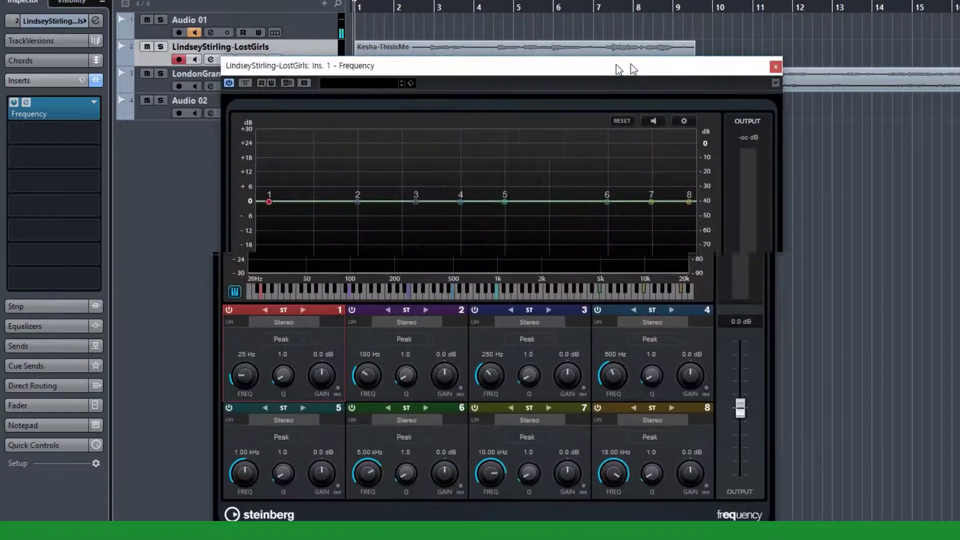
{"action": "left_click_drag", "start_coordinate": [621, 69], "coordinate": [771, 40]}
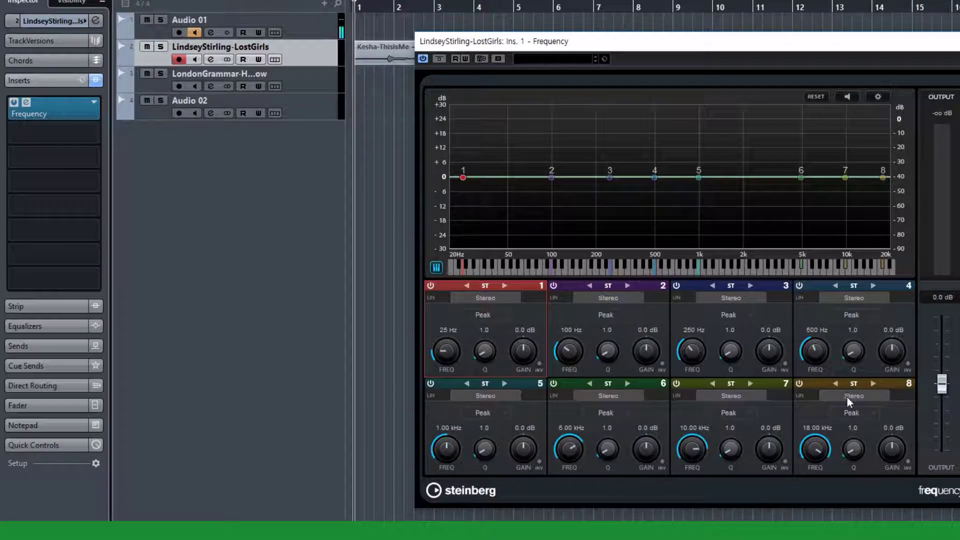
Set the equalizer's band 8 to a Cut 24 filter at 20 kHz with a Q of 5.
{"action": "left_click", "coordinate": [852, 413]}
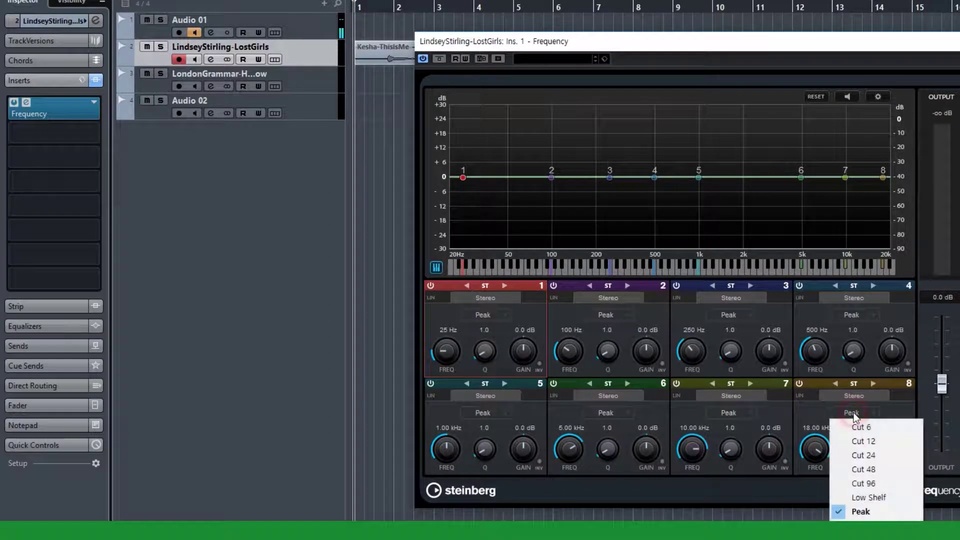
{"action": "left_click", "coordinate": [872, 456]}
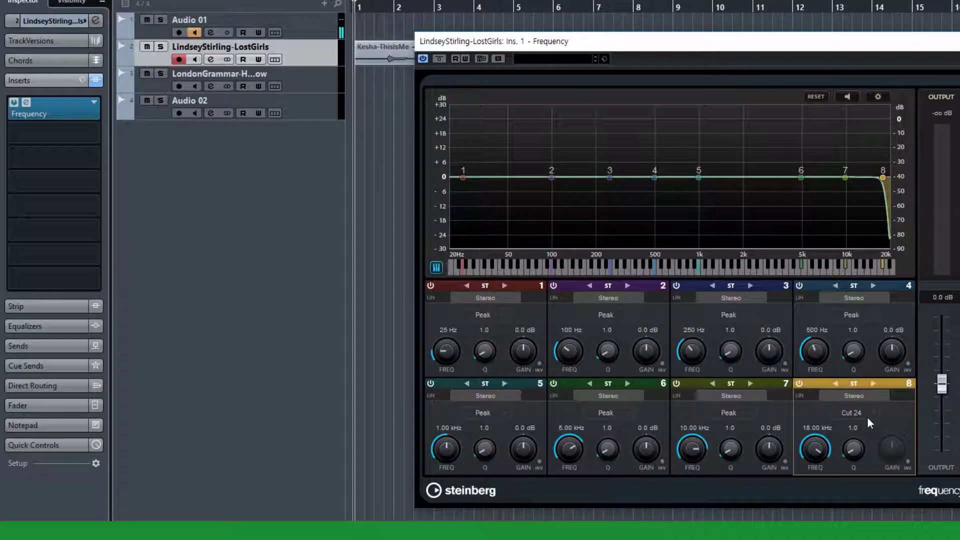
{"action": "left_click_drag", "start_coordinate": [819, 451], "coordinate": [848, 331]}
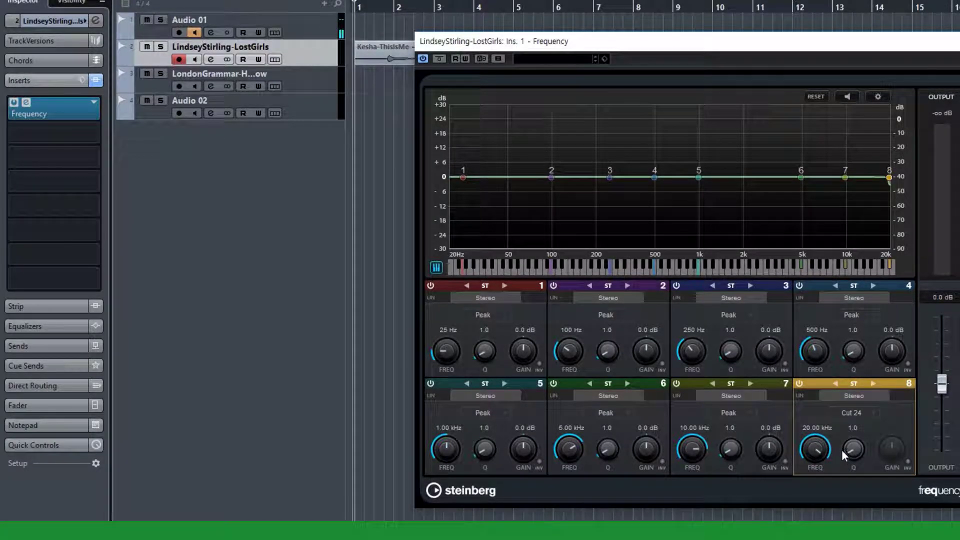
{"action": "type", "text": "5"}
{"action": "key", "text": "Return"}
{"action": "left_click_drag", "start_coordinate": [853, 457], "coordinate": [863, 420]}
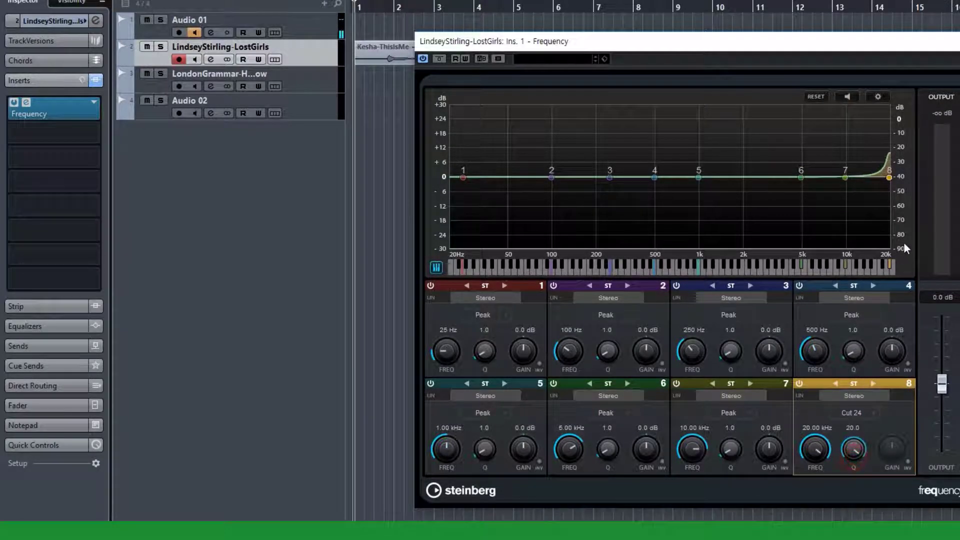
{"action": "type", "text": "5"}
{"action": "key", "text": "Return"}
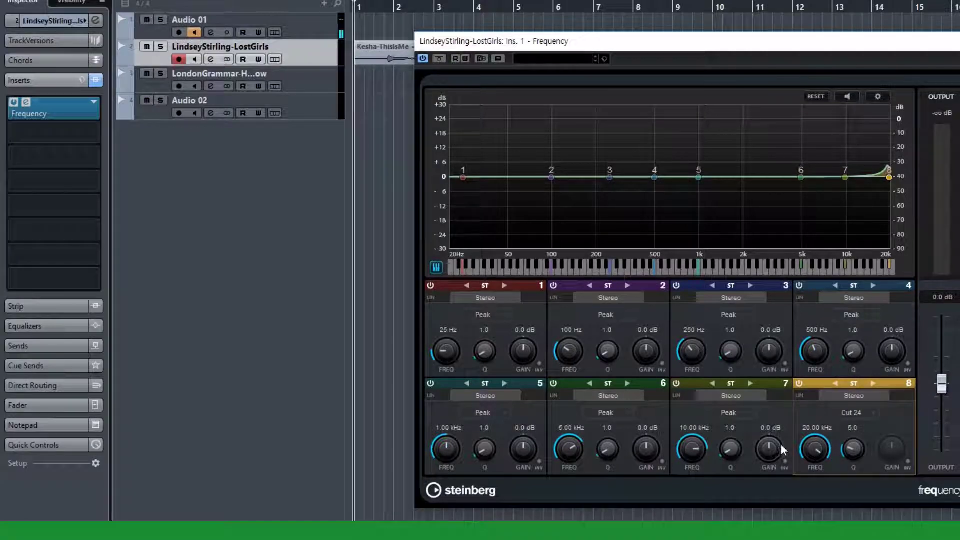
Add band 8's frequency to the track's quick controls, then close the equalizer and display the quick controls.
{"action": "right_click", "coordinate": [813, 453]}
{"action": "mouse_move", "coordinate": [882, 475]}
{"action": "left_click", "coordinate": [959, 475]}
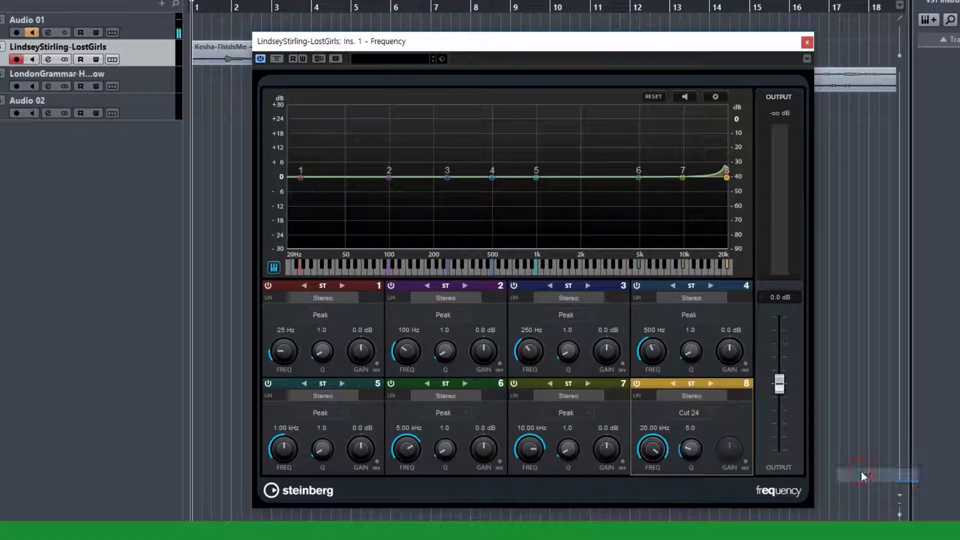
{"action": "left_click", "coordinate": [807, 42]}
{"action": "left_click", "coordinate": [69, 452]}
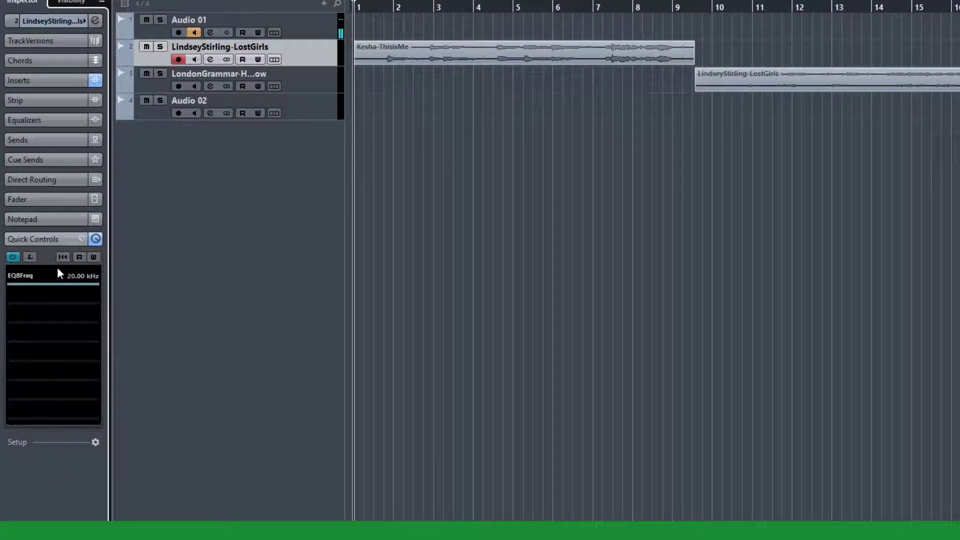
Play back the Kesha-ThisIsMe clip while sweeping the EQ8Freq quick control down to 20 Hz.
{"action": "left_click", "coordinate": [13, 258]}
{"action": "left_click", "coordinate": [13, 257]}
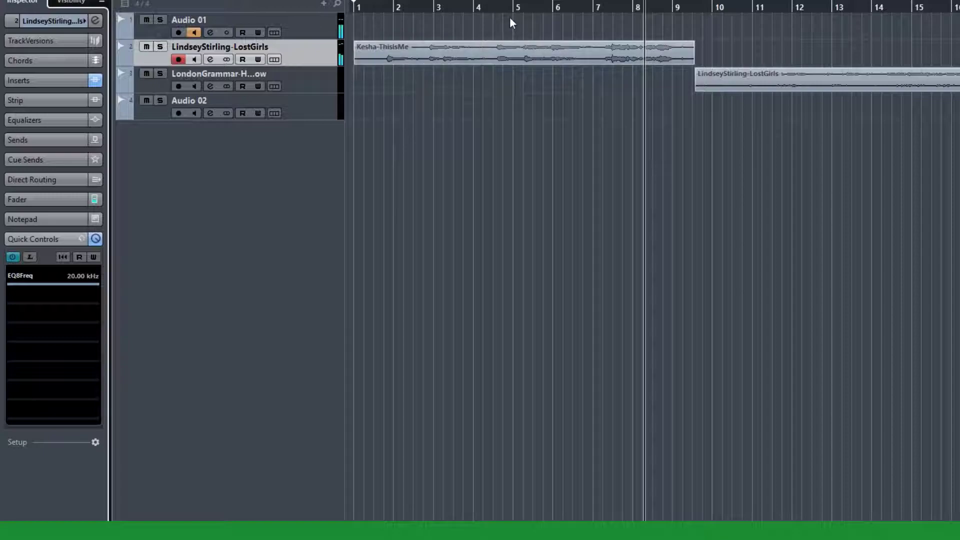
{"action": "left_click", "coordinate": [542, 11]}
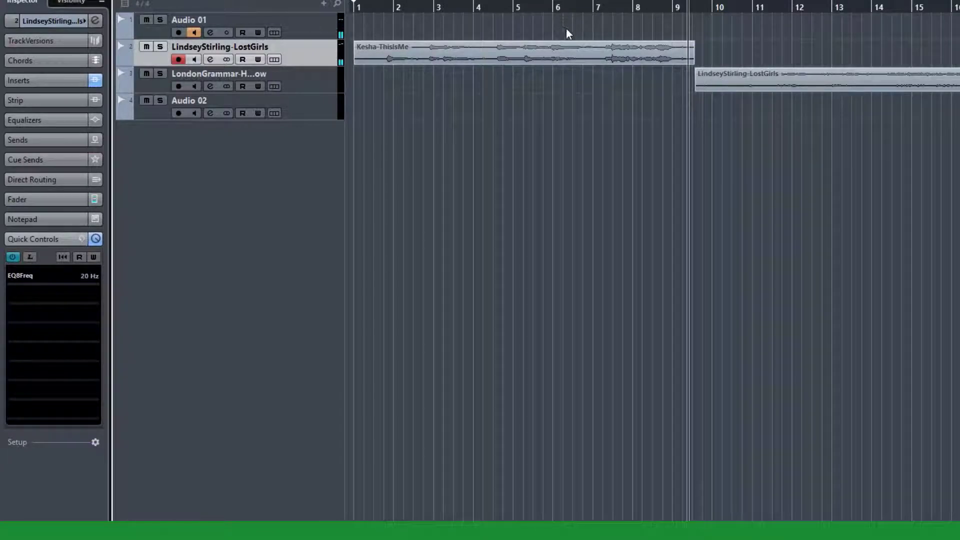
{"action": "left_click", "coordinate": [603, 6]}
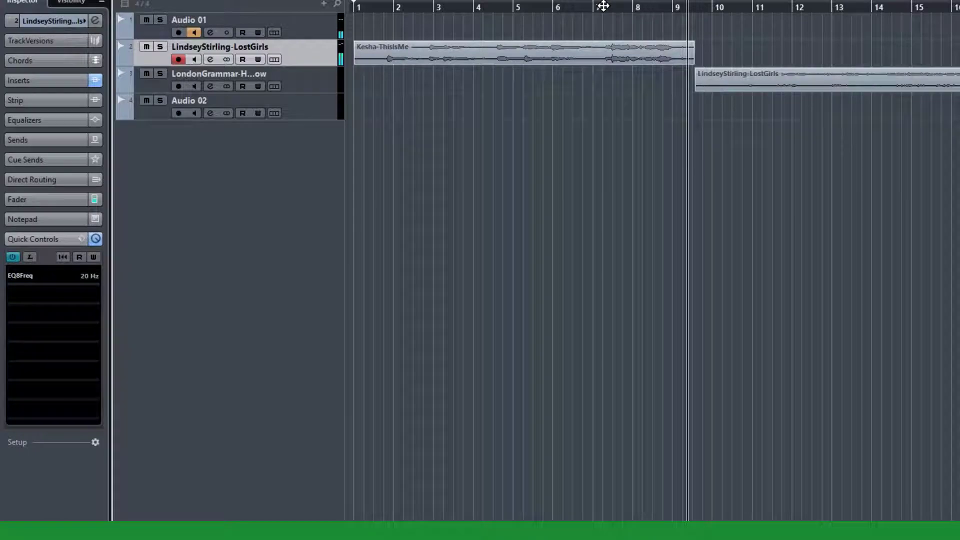
Reopen the Frequency equalizer from the track's inserts, set band 8's Q to 10, and close it.
{"action": "left_click", "coordinate": [45, 239]}
{"action": "left_click", "coordinate": [34, 80]}
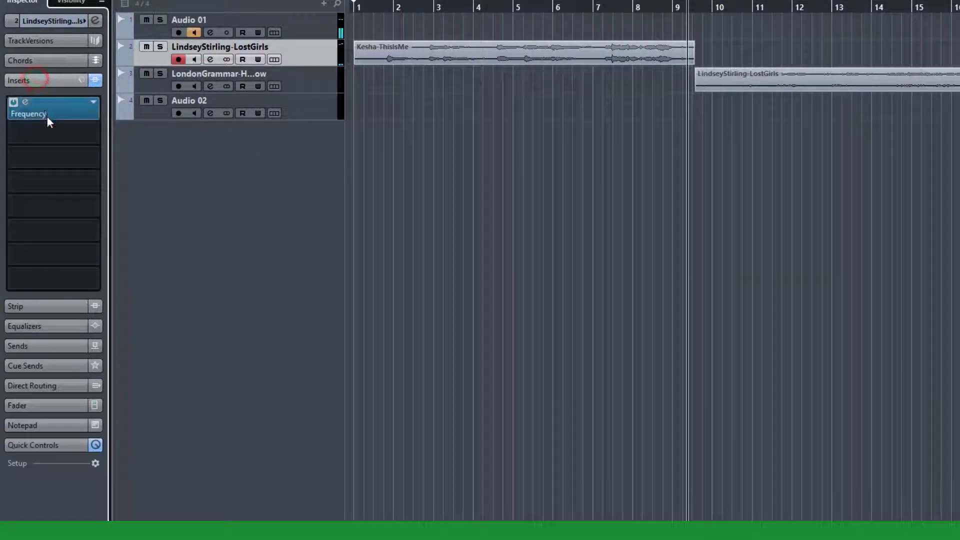
{"action": "left_click", "coordinate": [25, 102]}
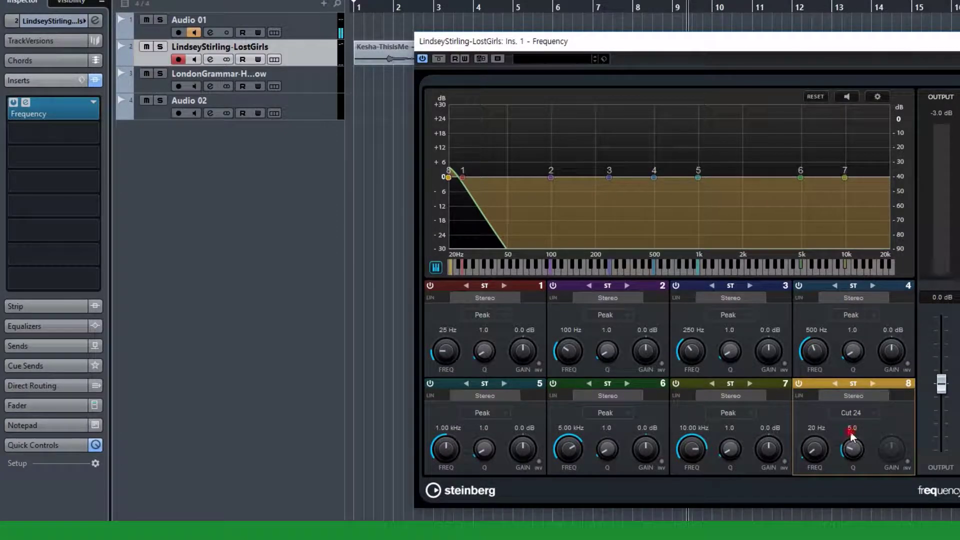
{"action": "type", "text": "10"}
{"action": "key", "text": "Return"}
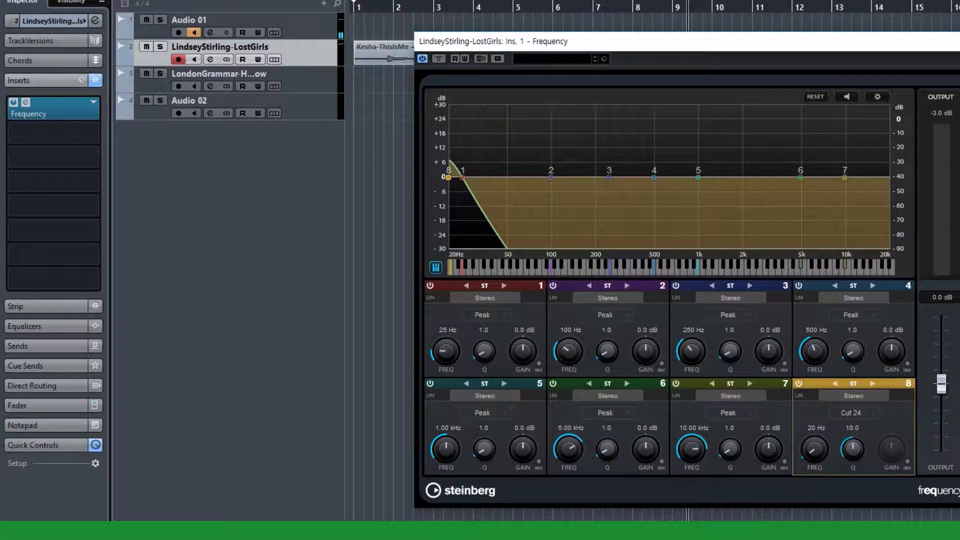
{"action": "left_click", "coordinate": [25, 101]}
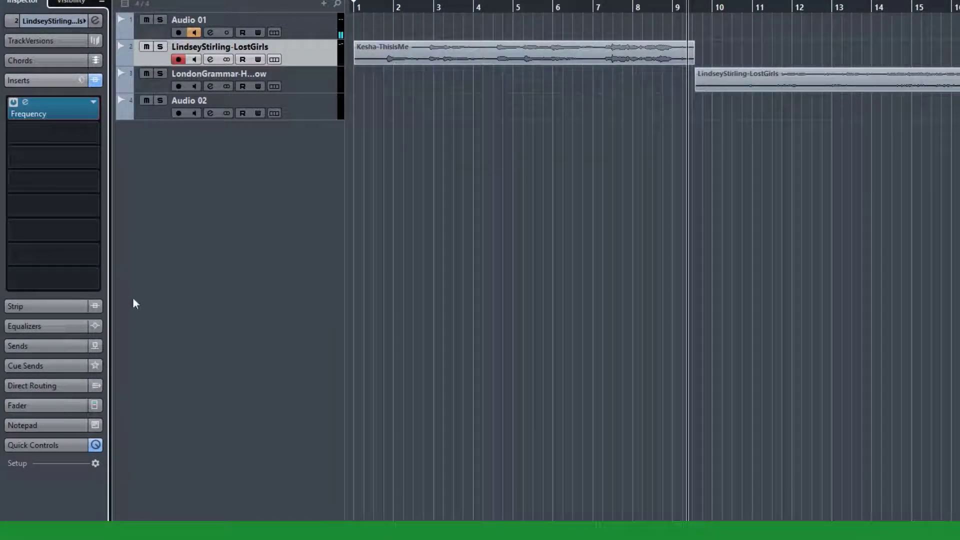
Play back the Kesha-ThisIsMe clip from about bar 6 and return the EQ8Freq quick control to 20 kHz.
{"action": "left_click", "coordinate": [553, 6]}
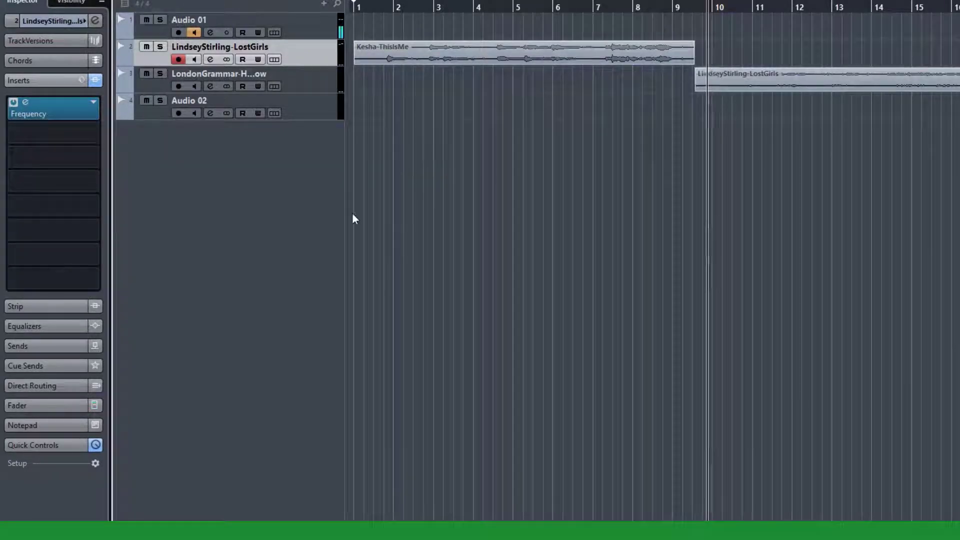
{"action": "key", "text": "space"}
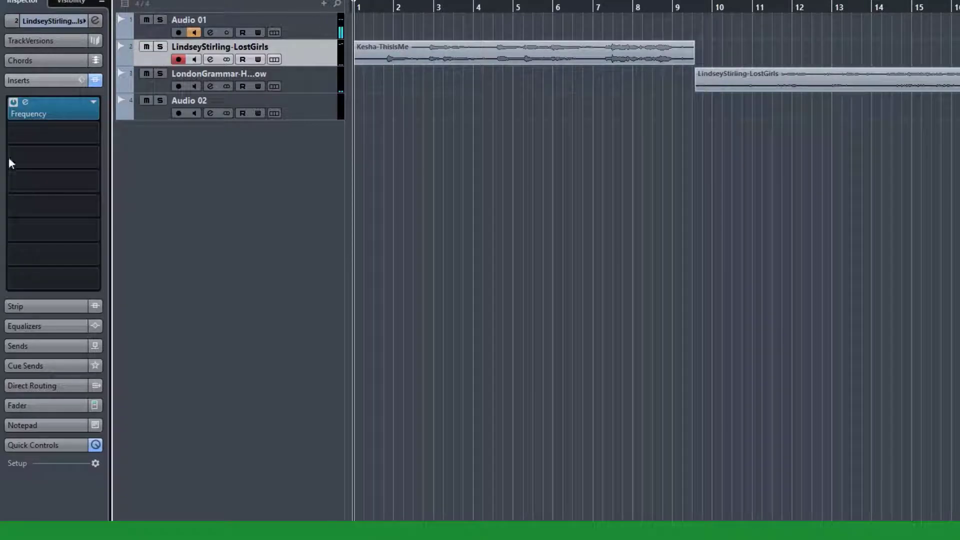
{"action": "left_click", "coordinate": [60, 445]}
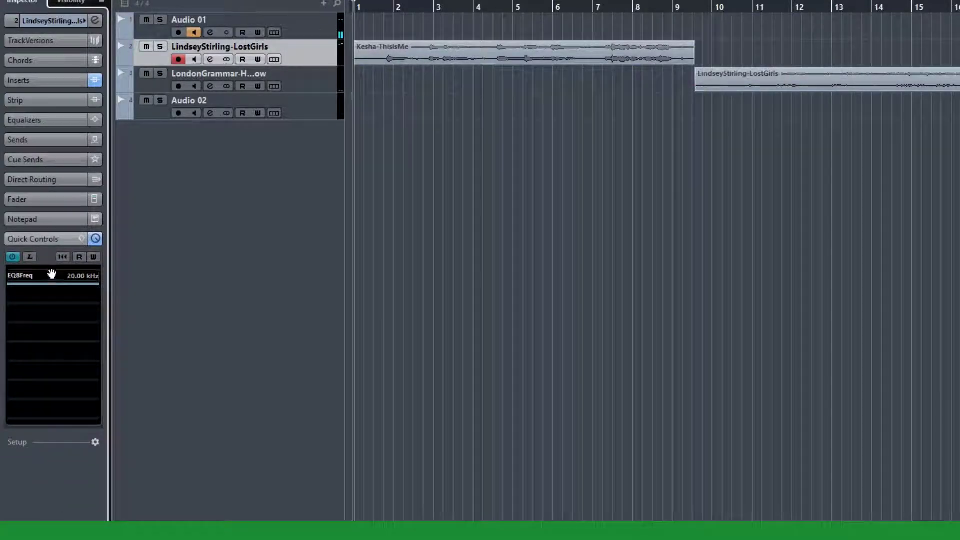
Reopen the Frequency equalizer and set band 8's Q to 0.5, keeping its Cut 24 filter type.
{"action": "left_click", "coordinate": [47, 85]}
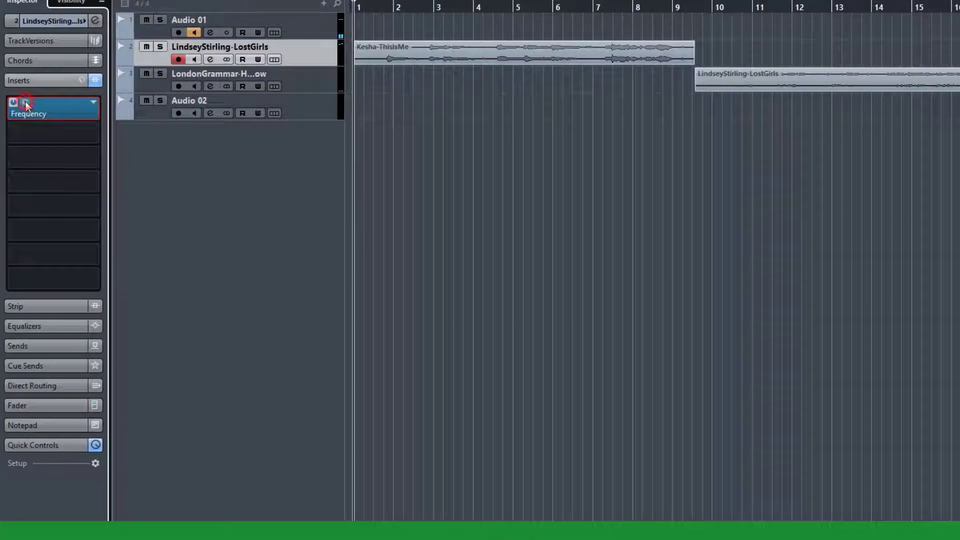
{"action": "left_click", "coordinate": [25, 102]}
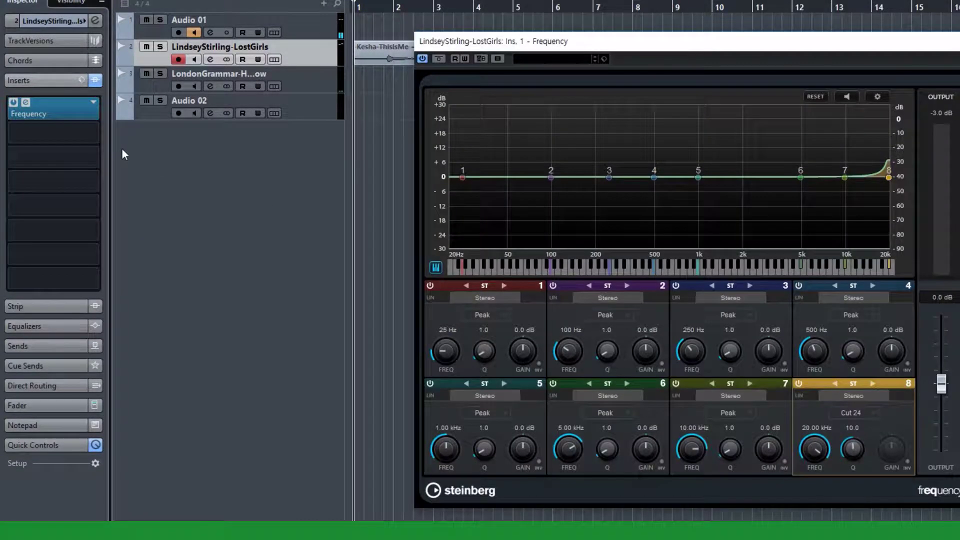
{"action": "left_click", "coordinate": [856, 418]}
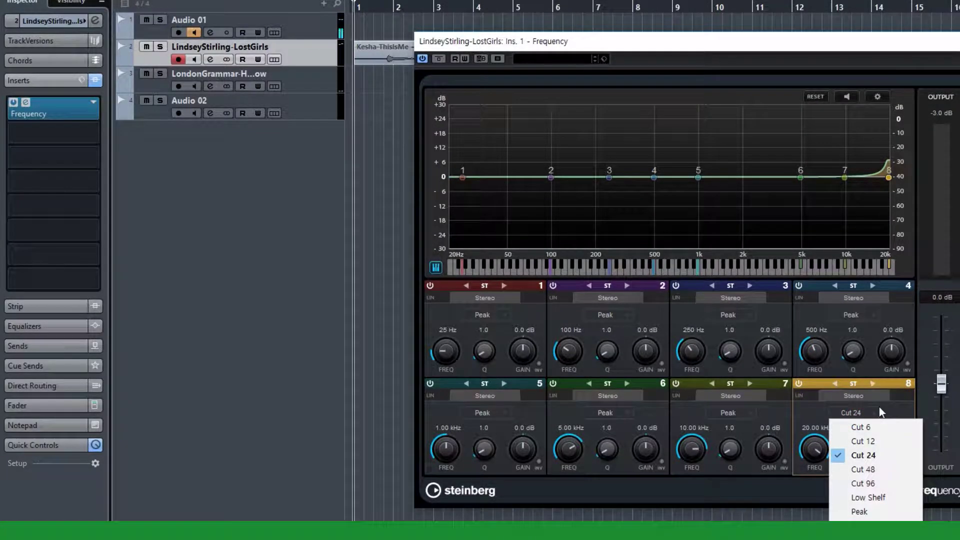
{"action": "left_click", "coordinate": [878, 408]}
{"action": "type", "text": "0.7"}
{"action": "key", "text": "Return"}
Set the equalizer's band 1 to a Cut 24 filter at 20 Hz with a Q of 5.
{"action": "left_click", "coordinate": [472, 313]}
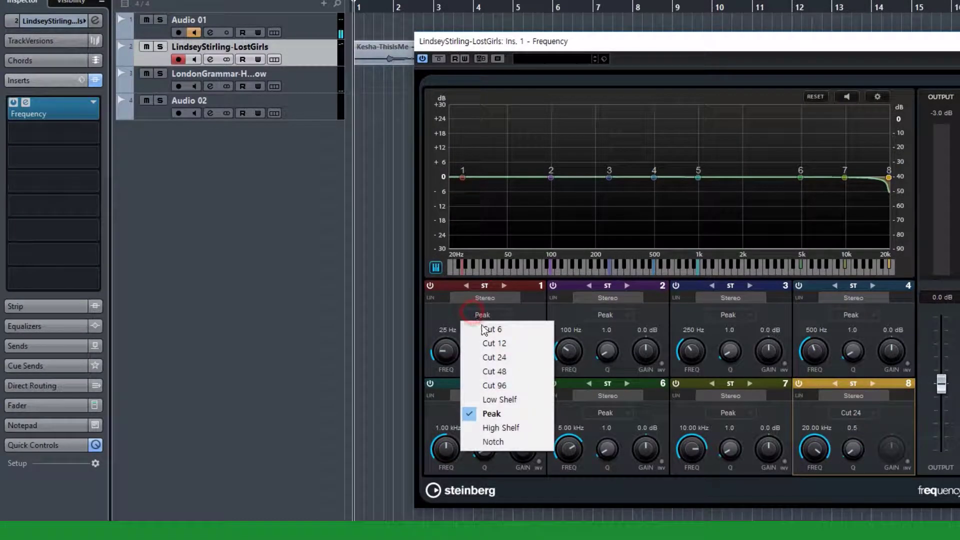
{"action": "left_click", "coordinate": [480, 355]}
{"action": "left_click_drag", "start_coordinate": [445, 352], "coordinate": [467, 382]}
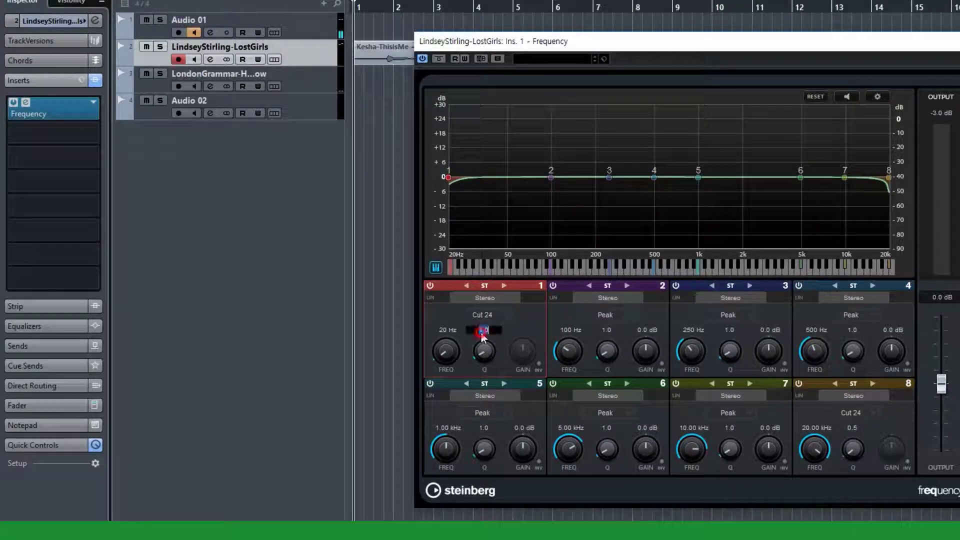
{"action": "type", "text": "5"}
{"action": "key", "text": "Return"}
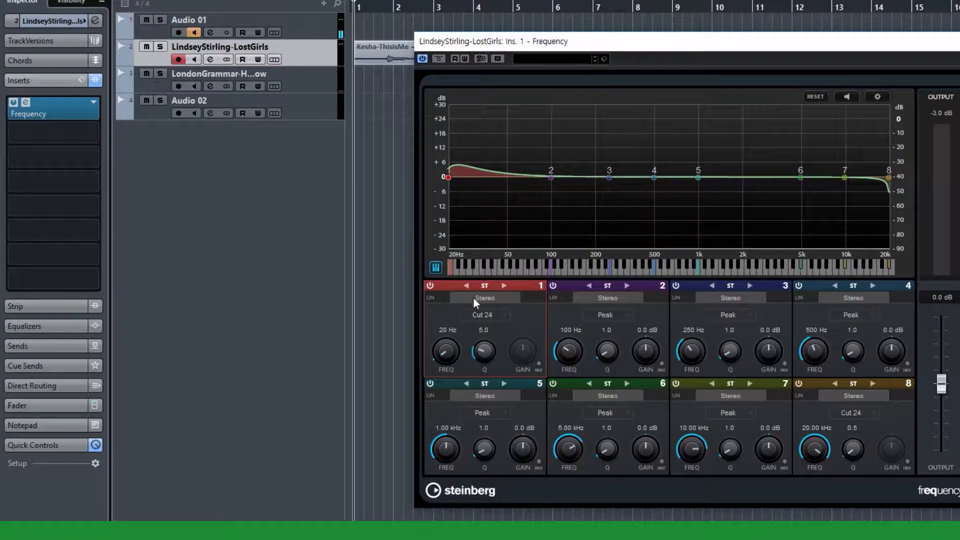
Set the Q of the equalizer's band 1 to 10 and close the equalizer.
{"action": "double_click", "coordinate": [482, 332]}
{"action": "type", "text": "10"}
{"action": "key", "text": "Return"}
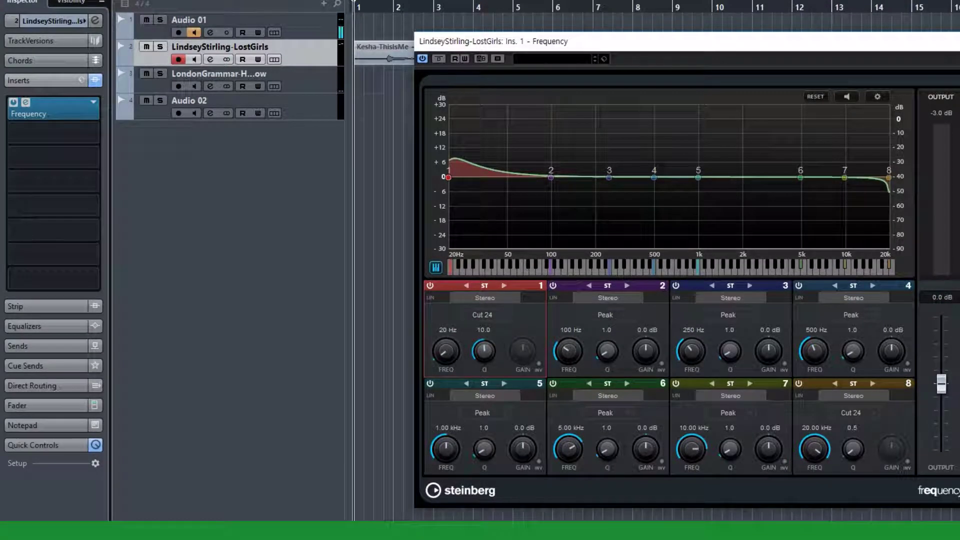
{"action": "key", "text": "Escape"}
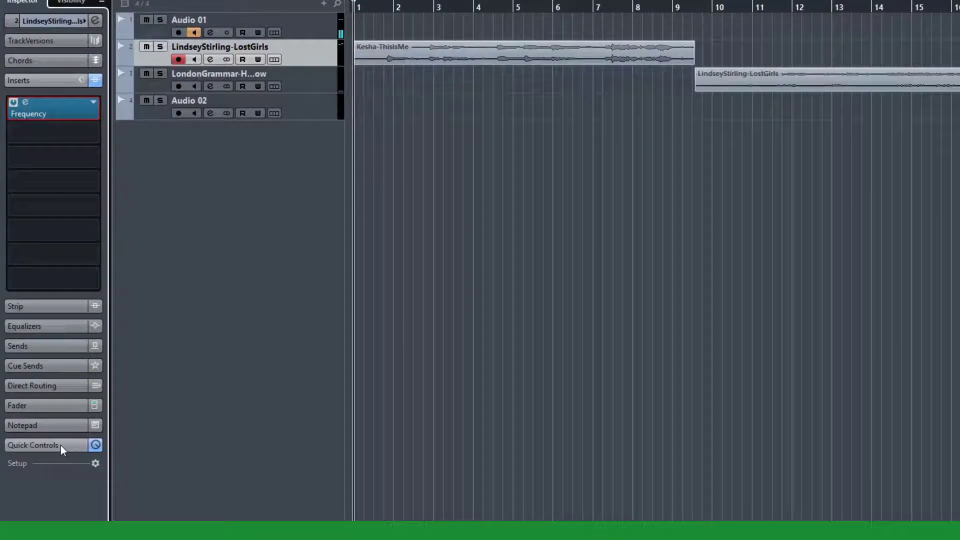
Assign band 1's EQ1Freq parameter to quick control slot 1 in place of EQ8Freq, and play back the song with the quick controls shown.
{"action": "left_click", "coordinate": [27, 110]}
{"action": "right_click", "coordinate": [449, 349]}
{"action": "mouse_move", "coordinate": [511, 371]}
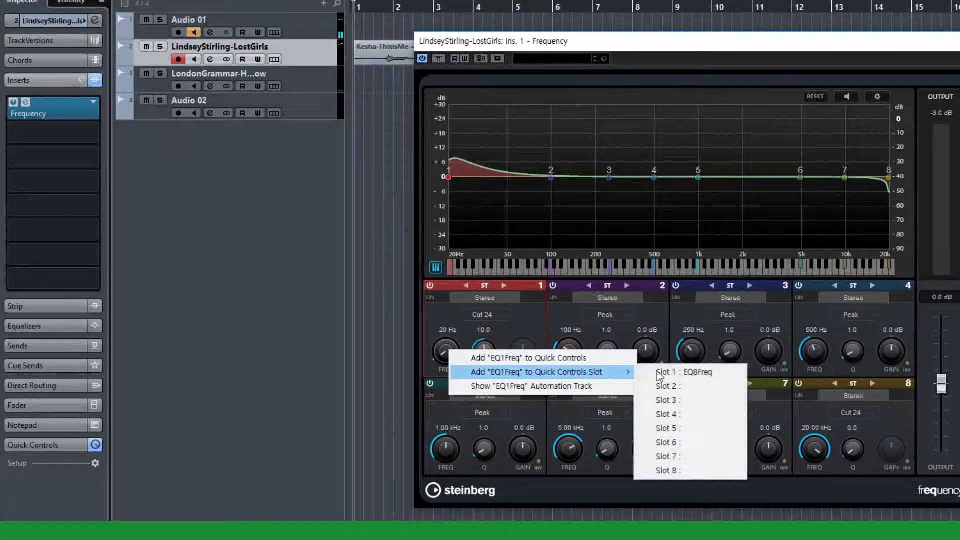
{"action": "left_click", "coordinate": [721, 375]}
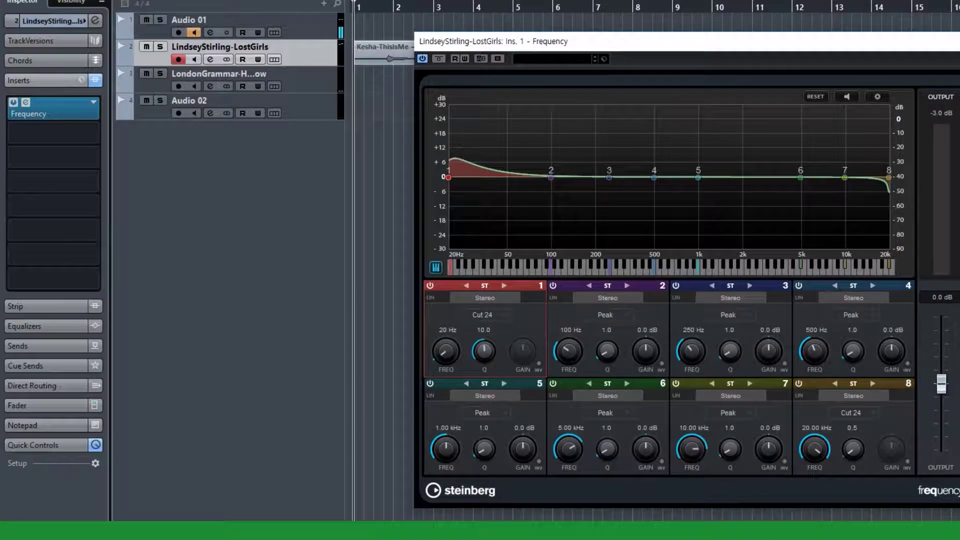
{"action": "key", "text": "Escape"}
{"action": "left_click", "coordinate": [50, 443]}
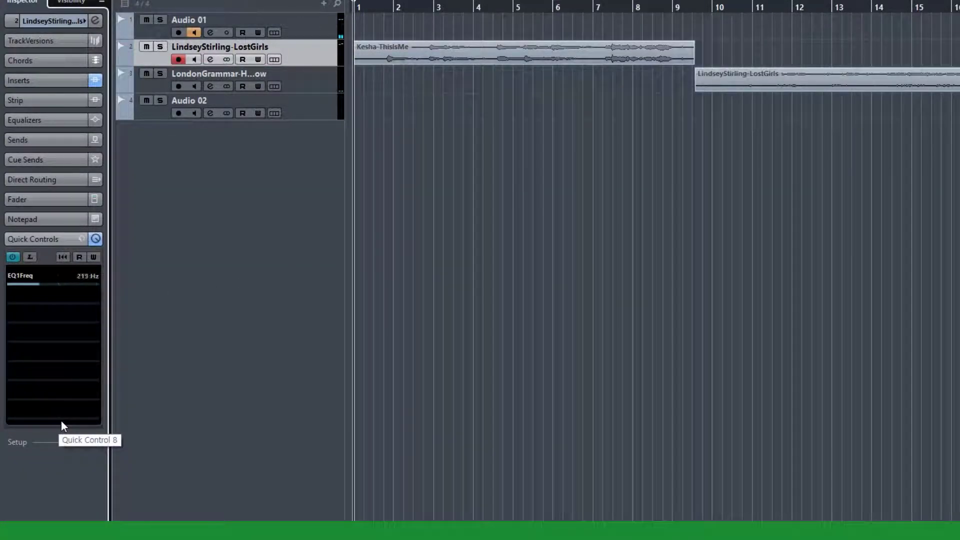
{"action": "key", "text": "space"}
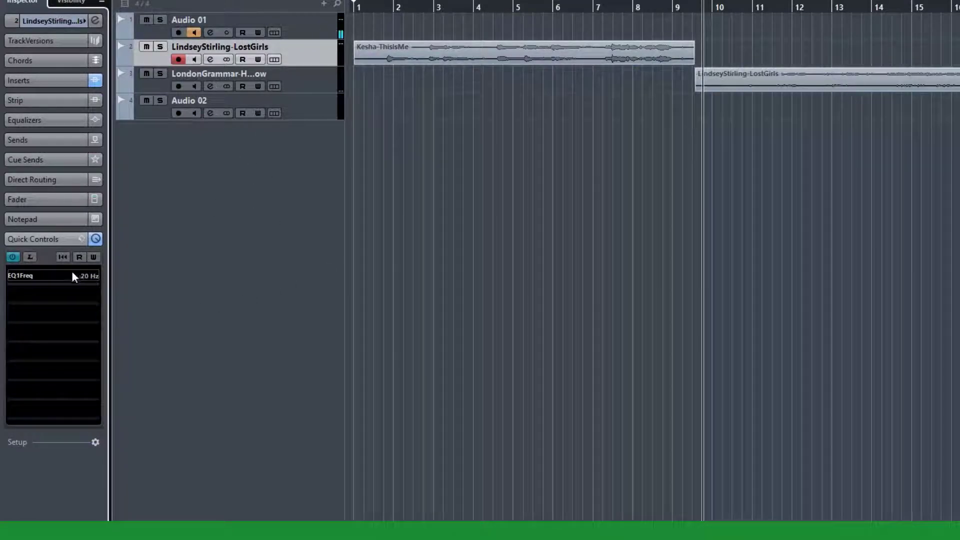
Reopen the Frequency equalizer from the track's inserts and move its window below the audio clips.
{"action": "left_click", "coordinate": [54, 86]}
{"action": "left_click", "coordinate": [25, 103]}
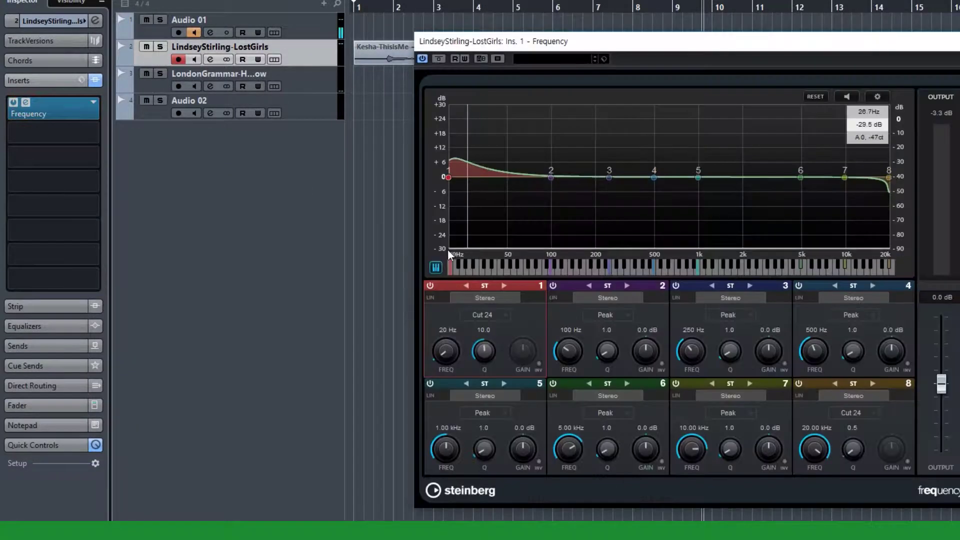
{"action": "left_click_drag", "start_coordinate": [714, 44], "coordinate": [727, 109]}
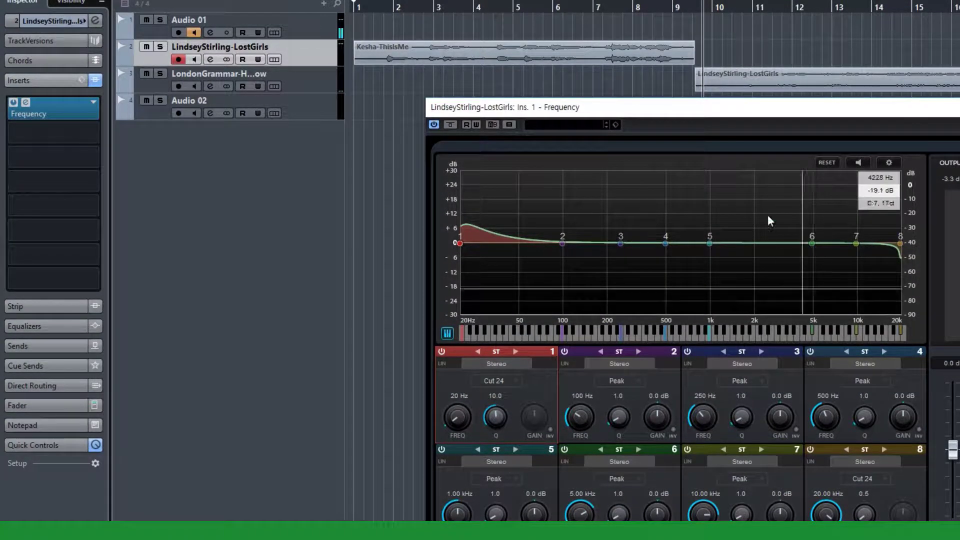
Enable automation writing in the equalizer and record a band 8 frequency sweep from 20 kHz to 20 Hz from the project start.
{"action": "key", "text": "Home"}
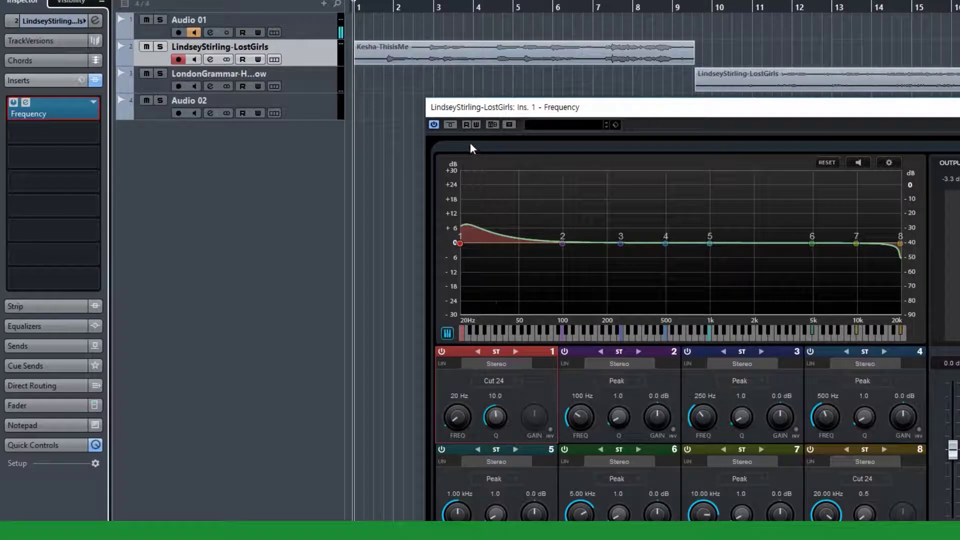
{"action": "left_click", "coordinate": [475, 124]}
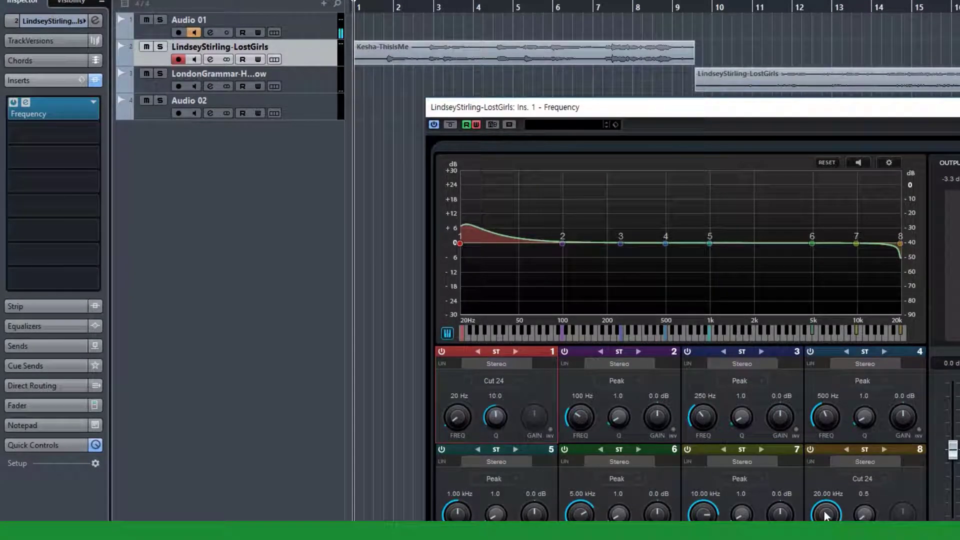
{"action": "key", "text": "space"}
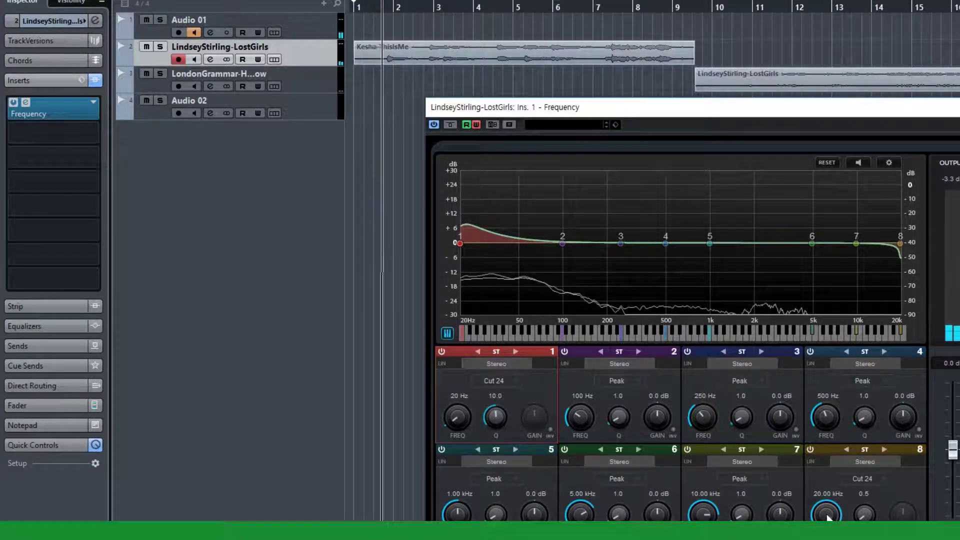
{"action": "left_click_drag", "start_coordinate": [830, 518], "coordinate": [827, 529]}
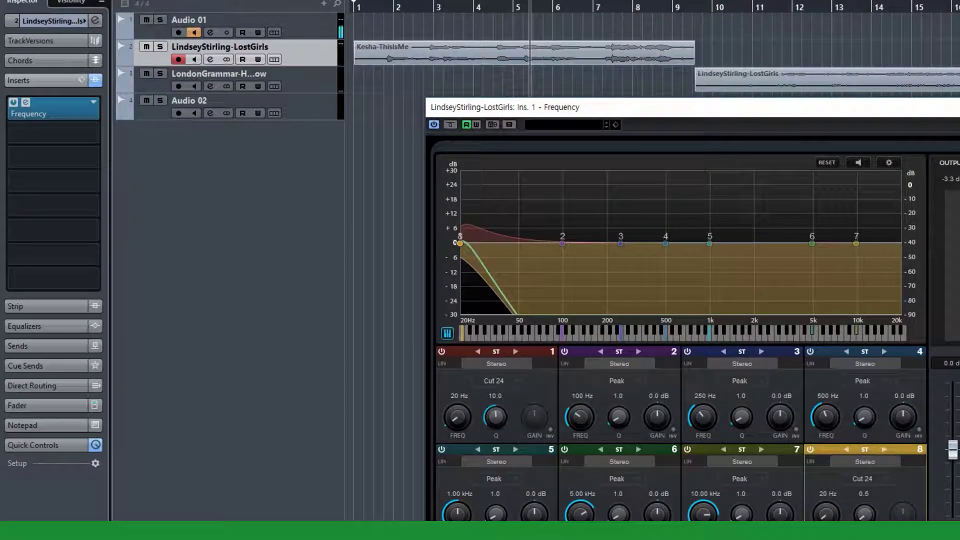
Close the equalizer, show the LindseyStirling-LostGirls track's automation lane, and set its parameter to band 8's EQ8Freq.
{"action": "left_click", "coordinate": [25, 102]}
{"action": "left_click", "coordinate": [311, 48]}
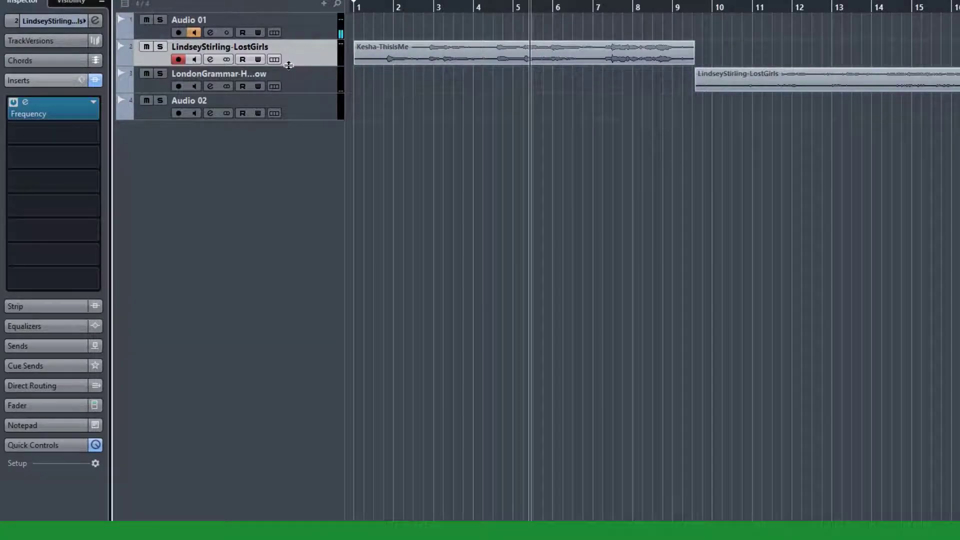
{"action": "right_click", "coordinate": [301, 59]}
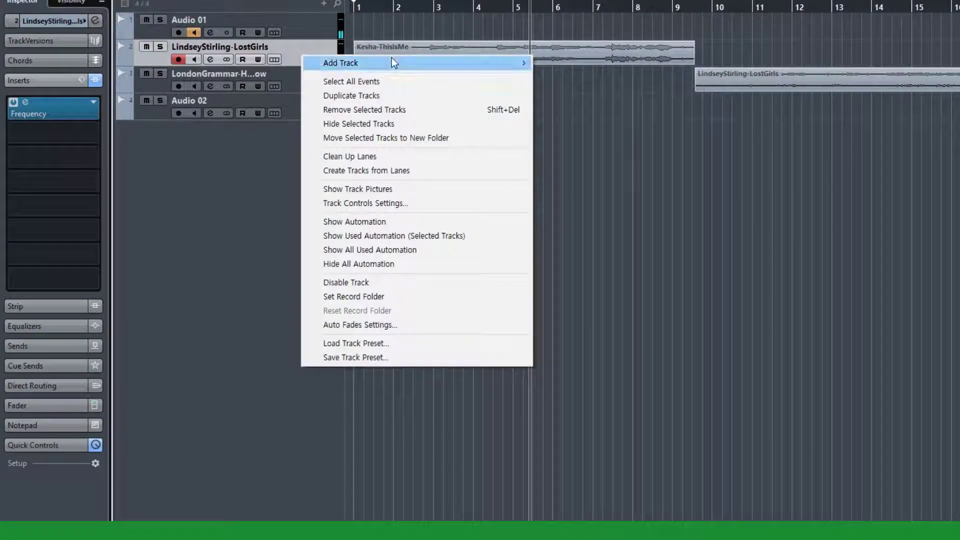
{"action": "left_click", "coordinate": [376, 221]}
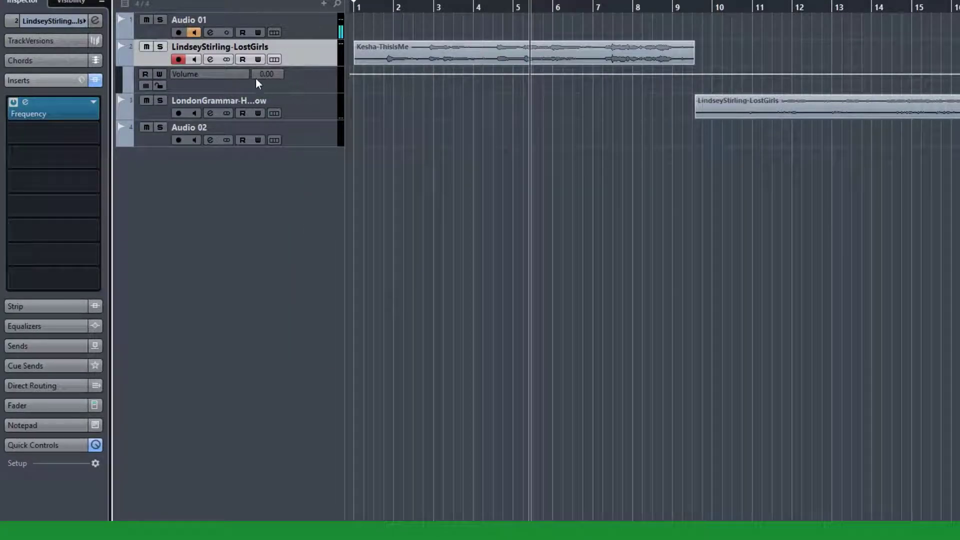
{"action": "left_click", "coordinate": [199, 76]}
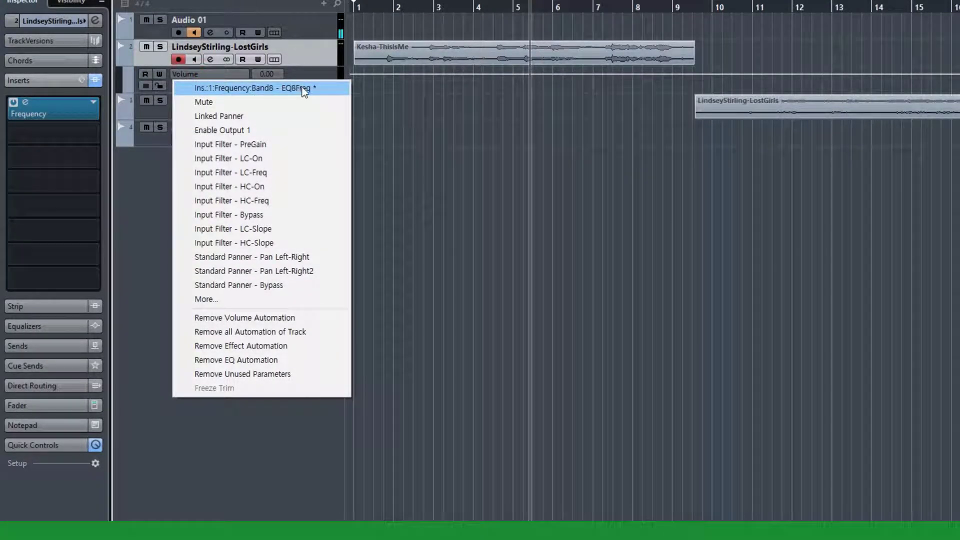
{"action": "left_click", "coordinate": [303, 88]}
Enlarge the tracks vertically and play back the recorded EQ8Freq automation from just before bar 2.
{"action": "mouse_move", "coordinate": [388, 68]}
{"action": "left_mouse_down"}
{"action": "mouse_move", "coordinate": [496, 84]}
{"action": "mouse_move", "coordinate": [484, 82]}
{"action": "left_mouse_up"}
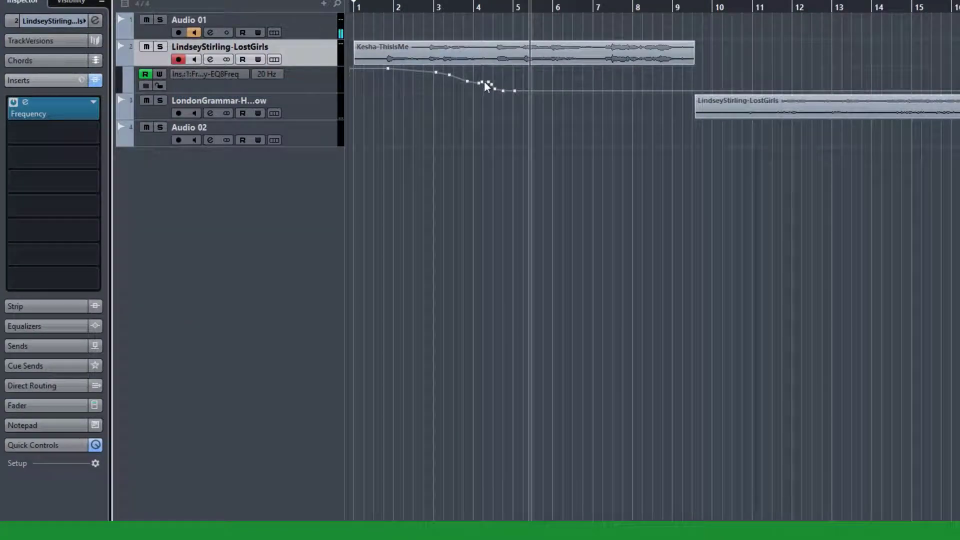
{"action": "key", "text": "shift+h"}
{"action": "key", "text": "shift+h"}
{"action": "key", "text": "shift+h"}
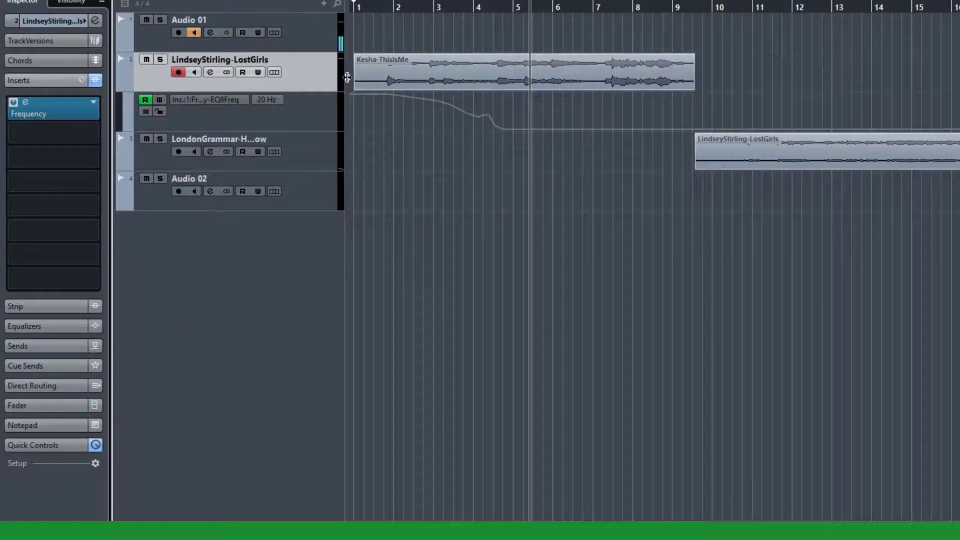
{"action": "mouse_move", "coordinate": [419, 188]}
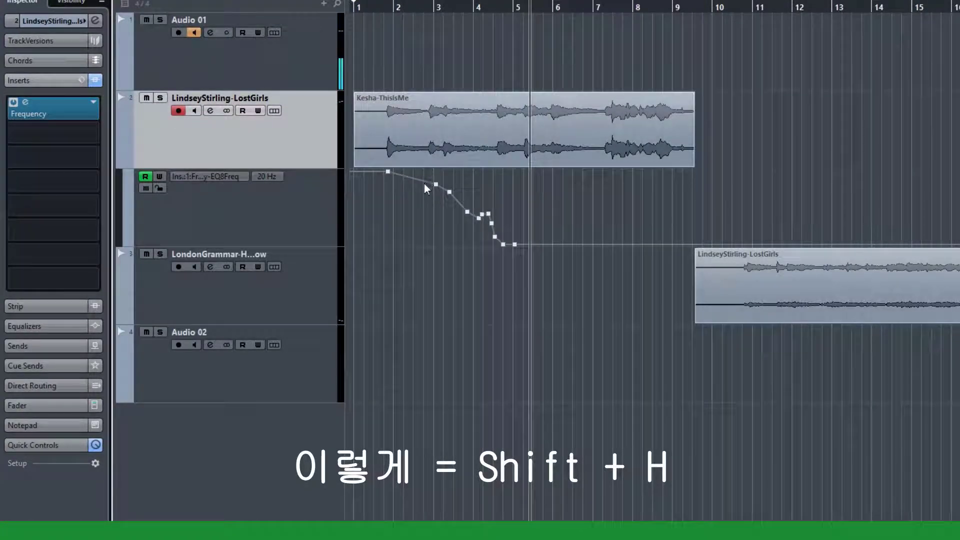
{"action": "left_click", "coordinate": [384, 7]}
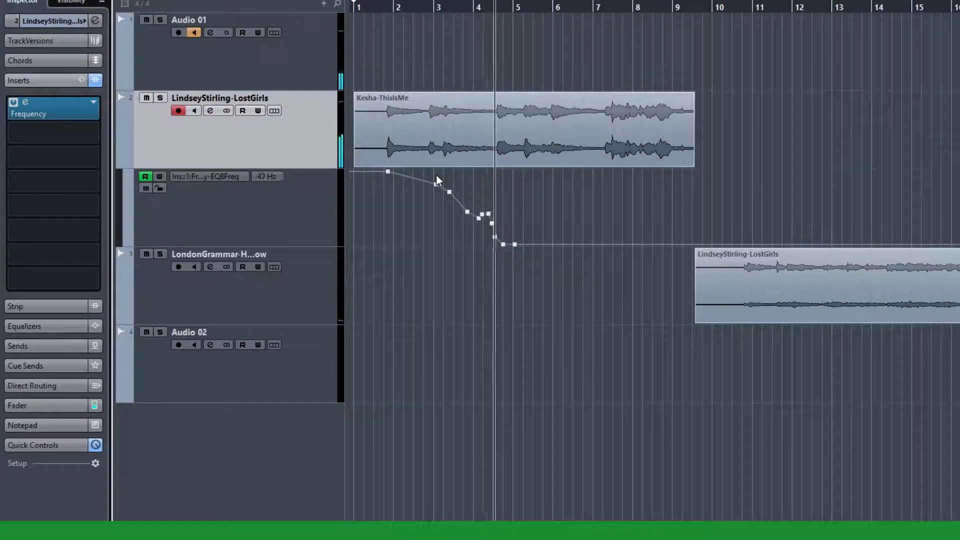
Delete all the recorded EQ8Freq automation points from the lane.
{"action": "left_click_drag", "start_coordinate": [425, 176], "coordinate": [515, 248]}
{"action": "key", "text": "Delete"}
{"action": "left_click_drag", "start_coordinate": [397, 168], "coordinate": [398, 169]}
{"action": "key", "text": "Delete"}
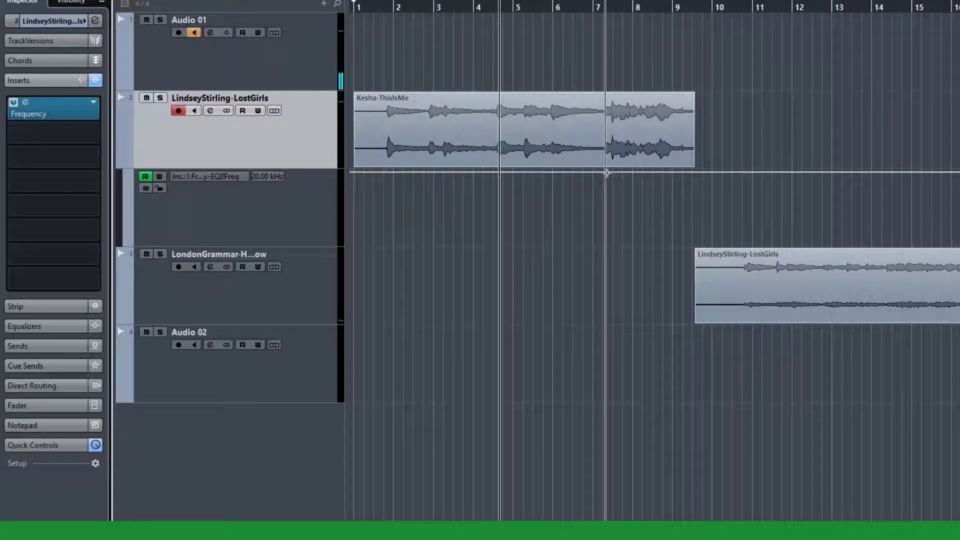
Draw an EQ8Freq ramp from 20 kHz at about bar 8.4 to 20 Hz at the Kesha-ThisIsMe clip's end, and play it back.
{"action": "left_click", "coordinate": [650, 173]}
{"action": "left_click_drag", "start_coordinate": [661, 195], "coordinate": [693, 250]}
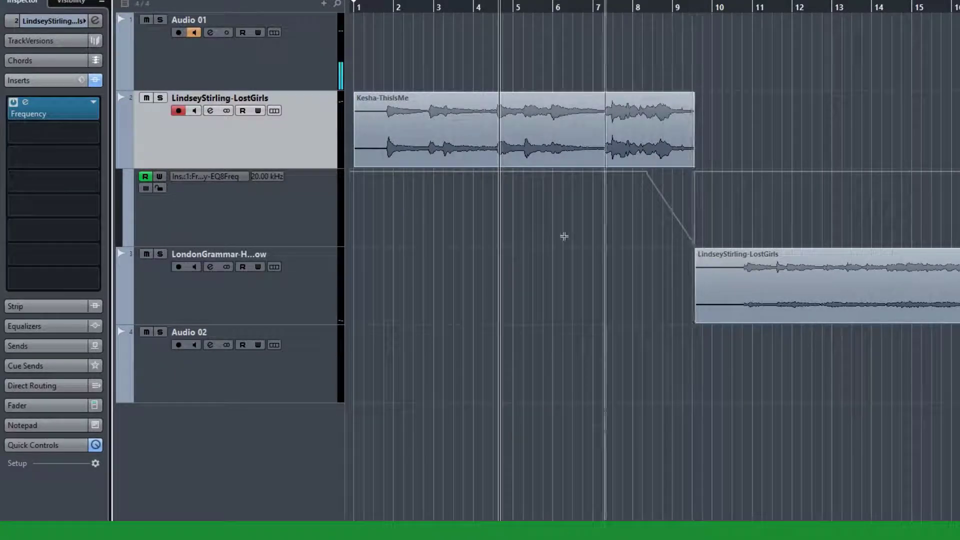
{"action": "left_click", "coordinate": [598, 7]}
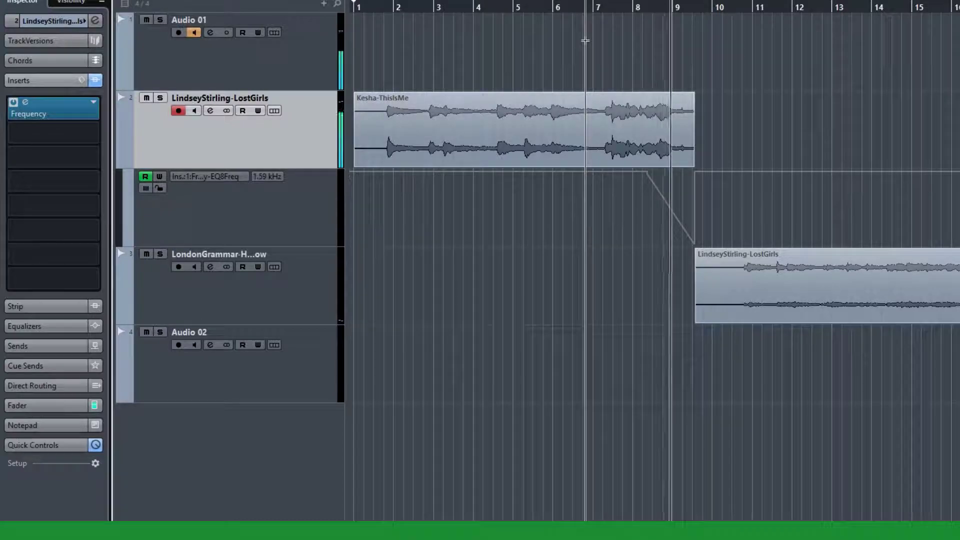
{"action": "left_click", "coordinate": [584, 41]}
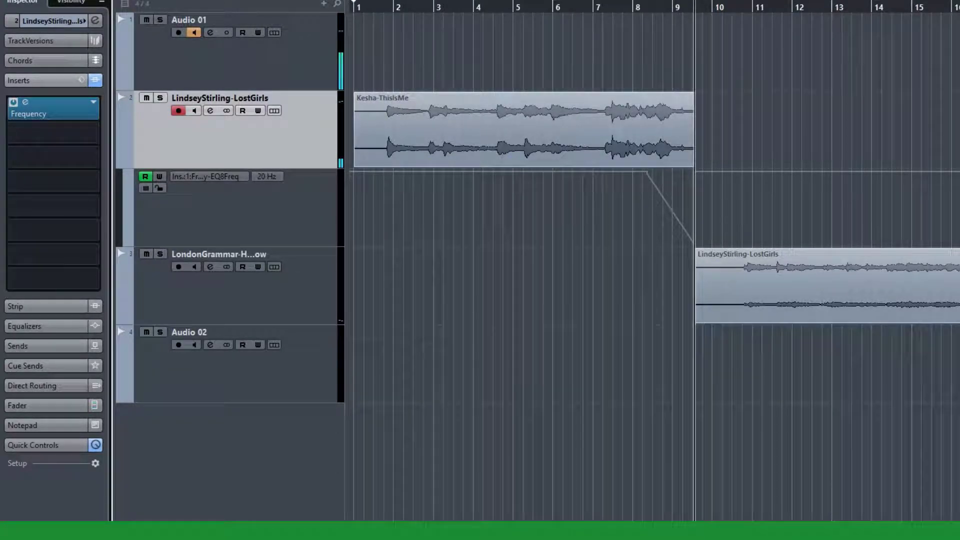
{"action": "left_click", "coordinate": [647, 174]}
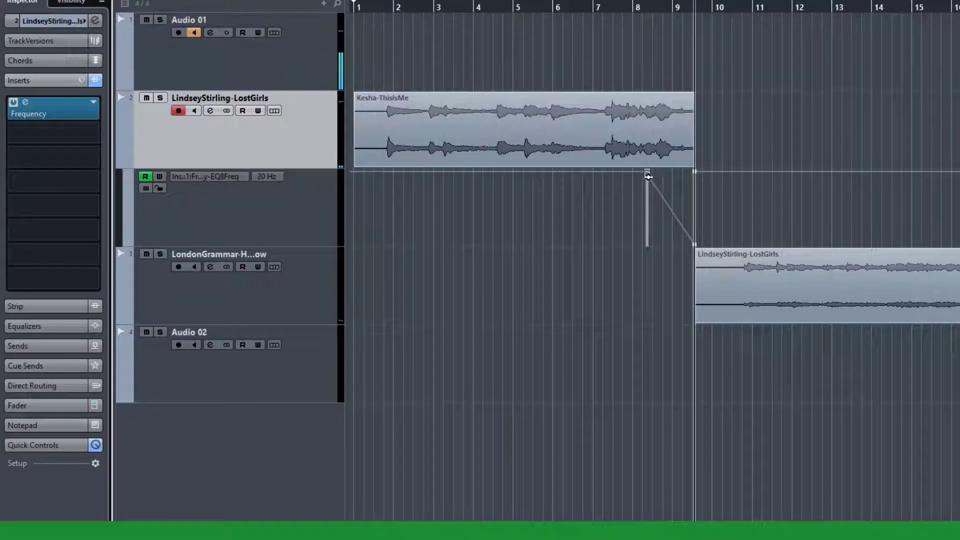
{"action": "key", "text": "Delete"}
{"action": "key", "text": "ctrl+z"}
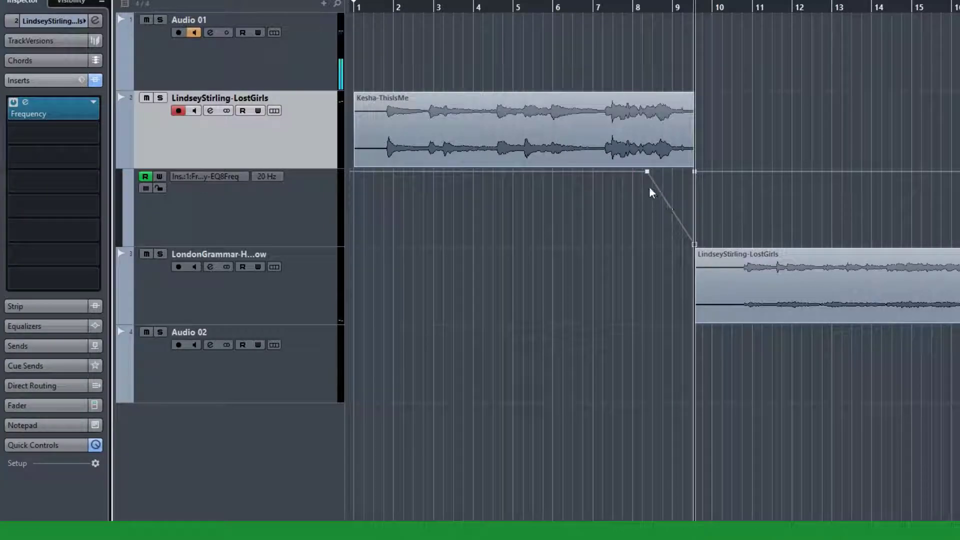
Move the EQ8Freq ramp's automation points later so the ramp ends at about bar 10, and play it back.
{"action": "left_click", "coordinate": [652, 231]}
{"action": "left_click", "coordinate": [718, 231]}
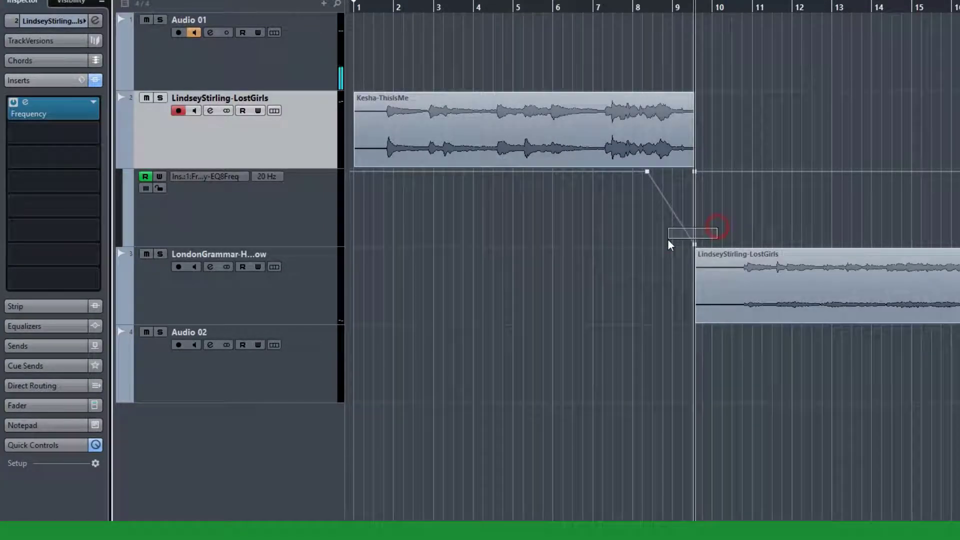
{"action": "left_click_drag", "start_coordinate": [663, 247], "coordinate": [663, 247]}
{"action": "left_click", "coordinate": [626, 204]}
{"action": "left_click_drag", "start_coordinate": [658, 172], "coordinate": [657, 173]}
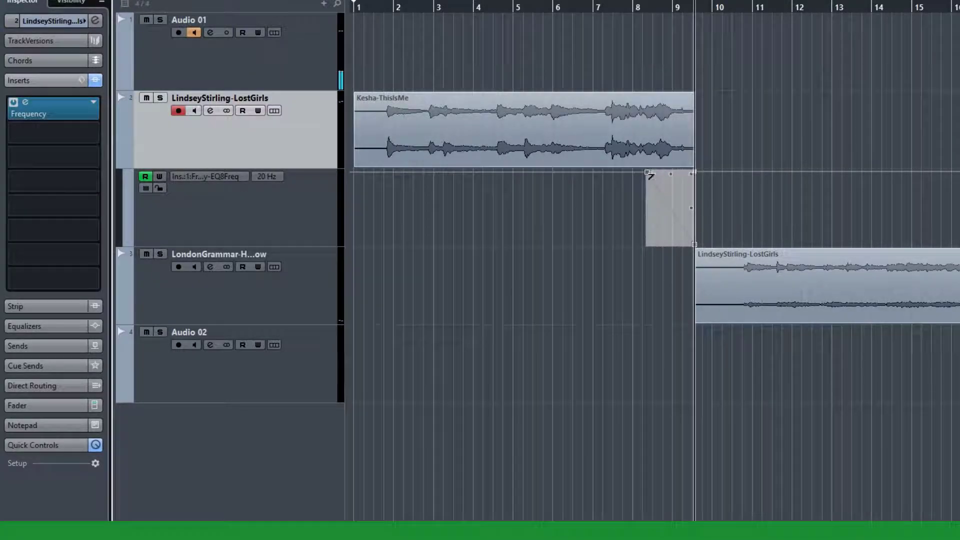
{"action": "left_click_drag", "start_coordinate": [685, 200], "coordinate": [700, 199]}
{"action": "left_click", "coordinate": [640, 16]}
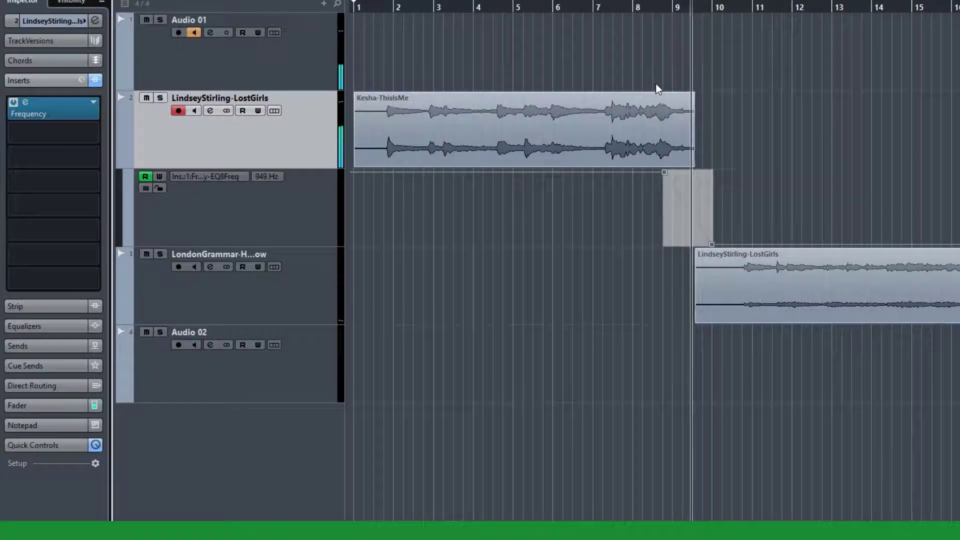
Add a short fade-out at the end of the Kesha-ThisIsMe clip and play back the transition.
{"action": "left_click_drag", "start_coordinate": [691, 95], "coordinate": [684, 96]}
{"action": "left_click", "coordinate": [657, 12]}
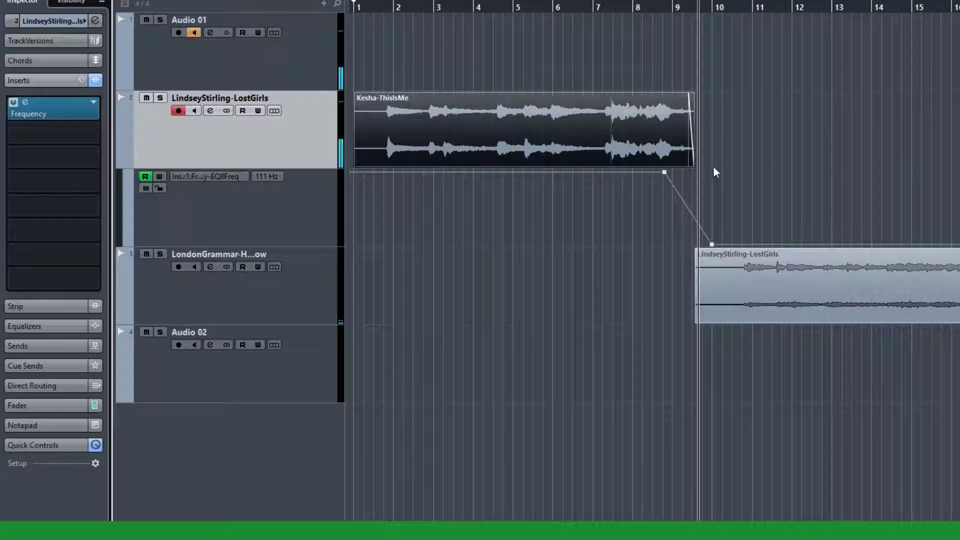
{"action": "left_click", "coordinate": [608, 8]}
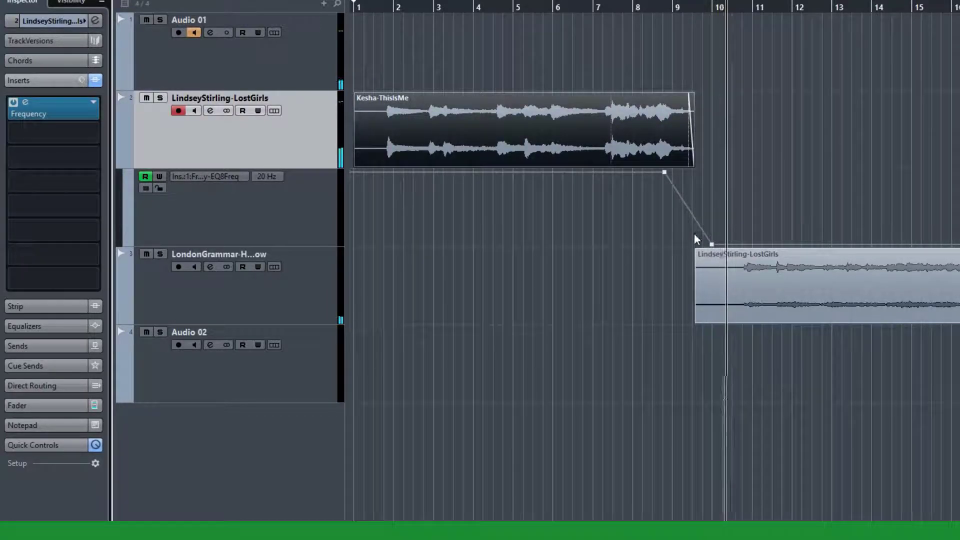
Trim the quiet start off the LindseyStirling-LostGirls clip, move it back to the Kesha-ThisIsMe clip's end, and play back the transition.
{"action": "left_click_drag", "start_coordinate": [697, 323], "coordinate": [744, 322]}
{"action": "key", "text": "ctrl+z"}
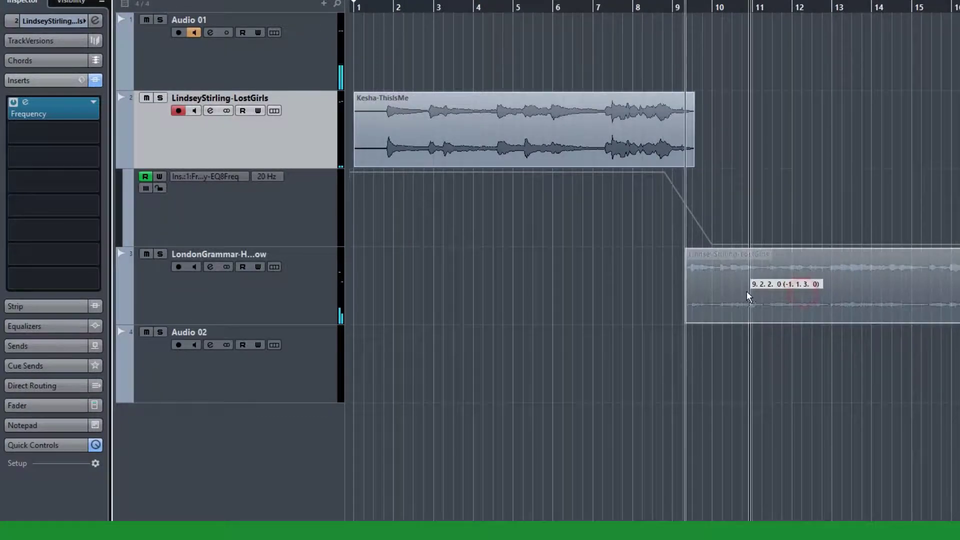
{"action": "left_click", "coordinate": [666, 4]}
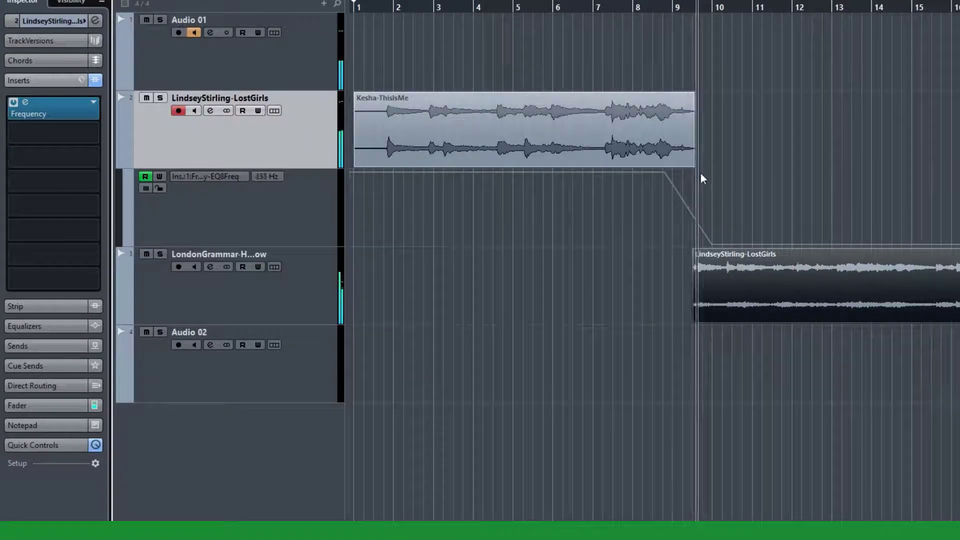
Extend the Kesha-ThisIsMe clip's end to about bar 10 and shift the LindseyStirling-LostGirls clip to start there.
{"action": "left_click_drag", "start_coordinate": [705, 259], "coordinate": [714, 259]}
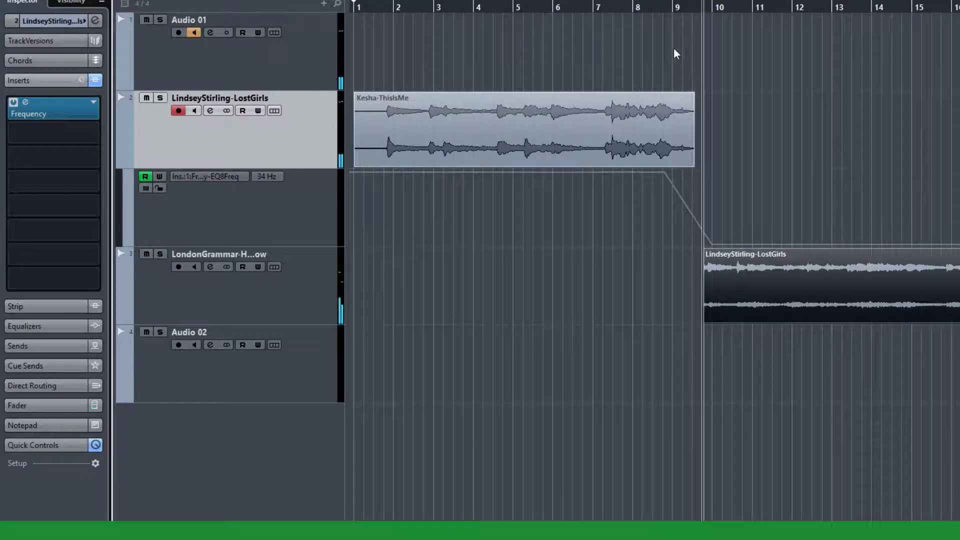
{"action": "left_click_drag", "start_coordinate": [693, 165], "coordinate": [708, 165]}
{"action": "left_click_drag", "start_coordinate": [739, 268], "coordinate": [748, 266]}
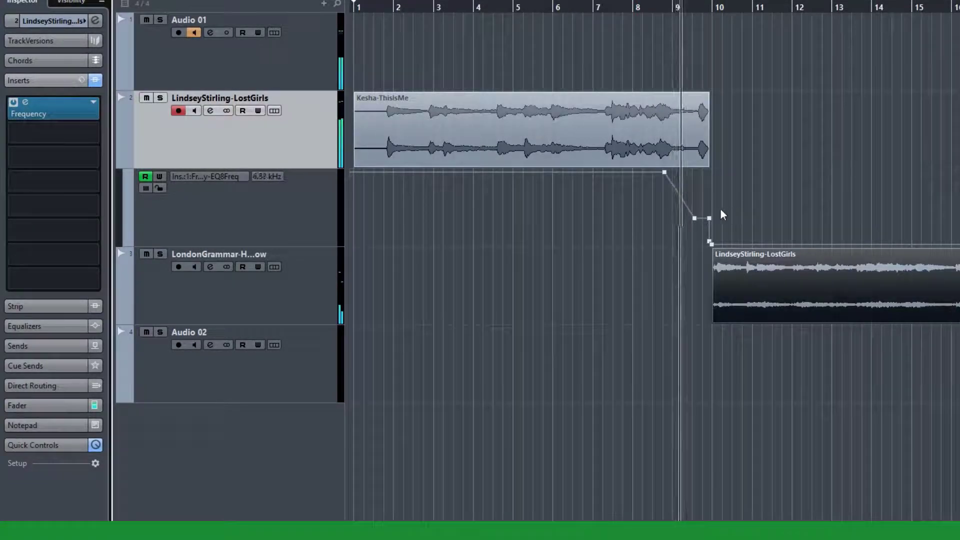
Lower the EQ8Freq point at the Kesha-ThisIsMe clip's end to straighten the ramp, and nudge the LindseyStirling-LostGirls clip slightly earlier during playback.
{"action": "left_click", "coordinate": [710, 216]}
{"action": "left_click_drag", "start_coordinate": [710, 216], "coordinate": [710, 241]}
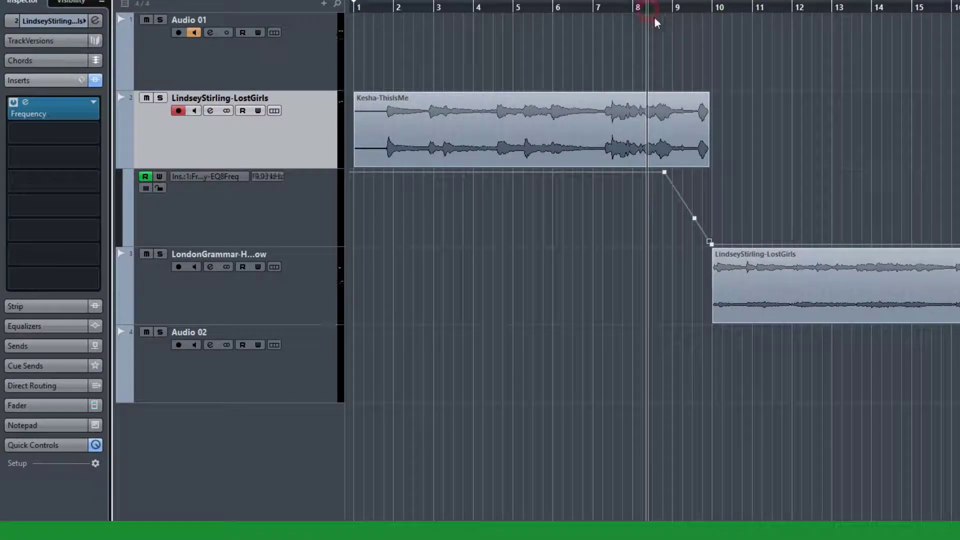
{"action": "left_click", "coordinate": [737, 295]}
{"action": "left_click_drag", "start_coordinate": [742, 295], "coordinate": [742, 298]}
{"action": "left_click", "coordinate": [647, 8]}
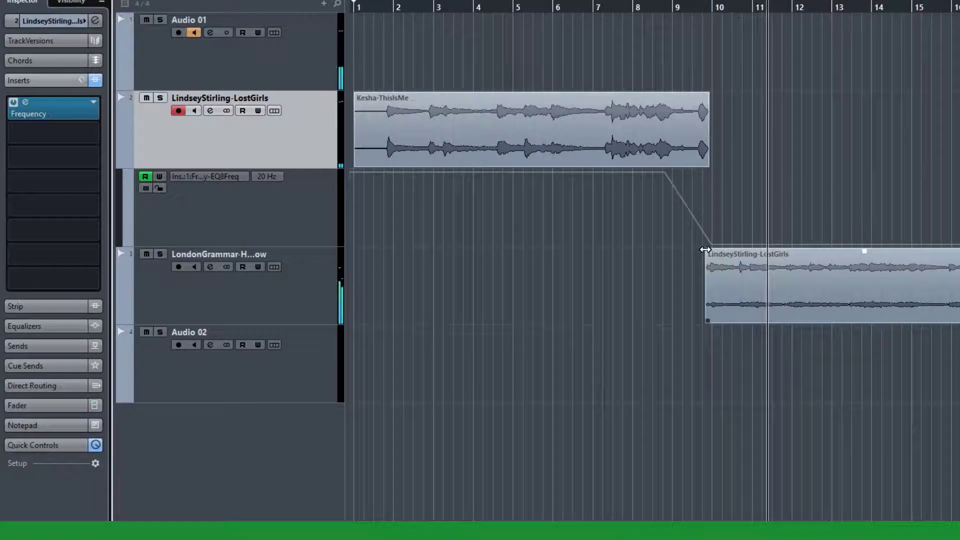
Insert a Frequency equalizer in the LondonGrammar track's first insert slot.
{"action": "left_click", "coordinate": [298, 300]}
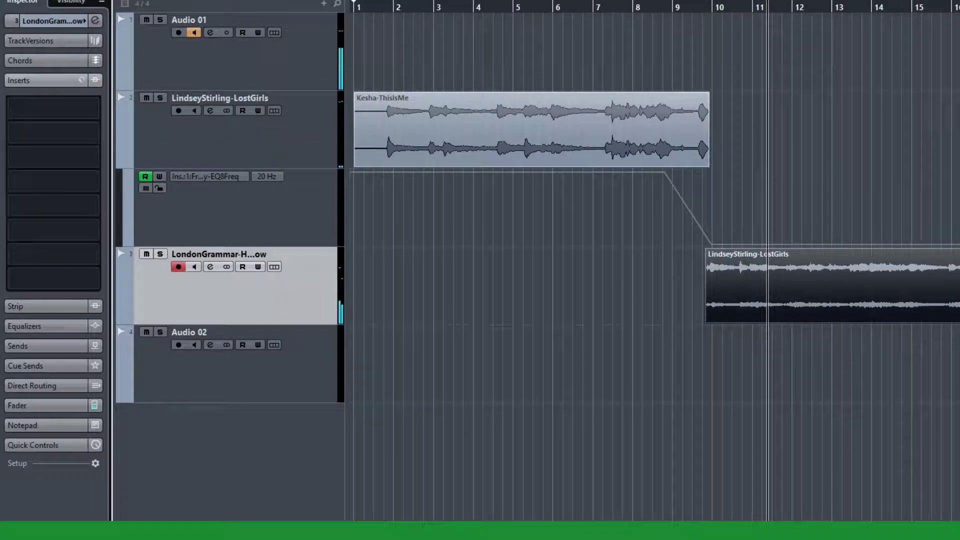
{"action": "left_click", "coordinate": [45, 104]}
{"action": "left_click", "coordinate": [27, 170]}
{"action": "left_click", "coordinate": [67, 203]}
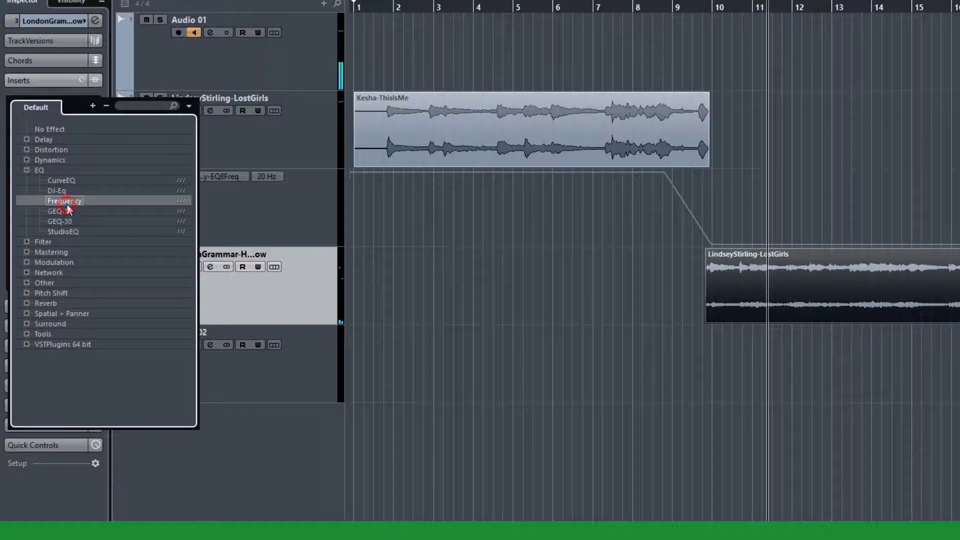
Set band 8 of the LondonGrammar track's Frequency equalizer to a Cut 24 filter at 20 kHz and close the equalizer.
{"action": "left_click_drag", "start_coordinate": [760, 4], "coordinate": [446, 0]}
{"action": "left_click_drag", "start_coordinate": [534, 390], "coordinate": [533, 384]}
{"action": "left_click", "coordinate": [563, 354]}
{"action": "left_click", "coordinate": [579, 398]}
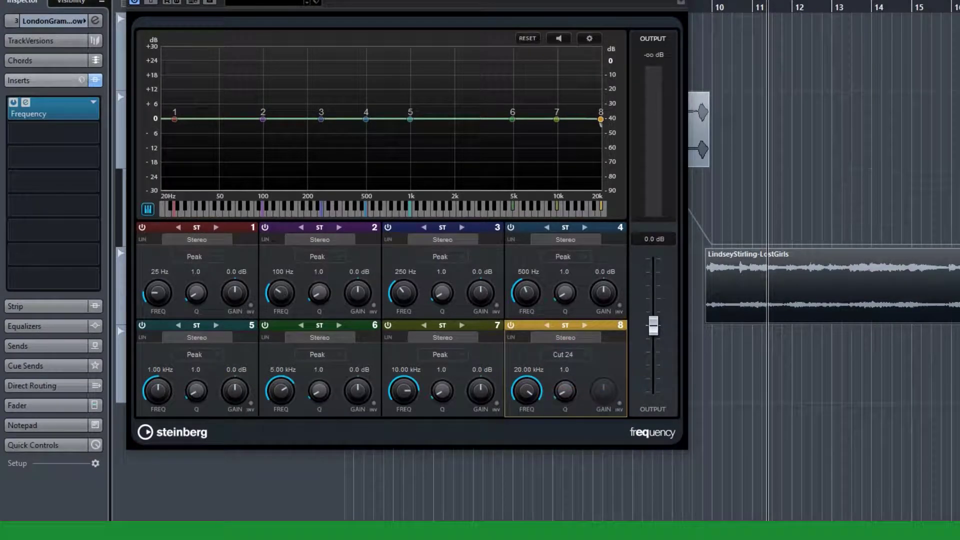
{"action": "type", "text": "10"}
{"action": "key", "text": "Return"}
{"action": "key", "text": "Escape"}
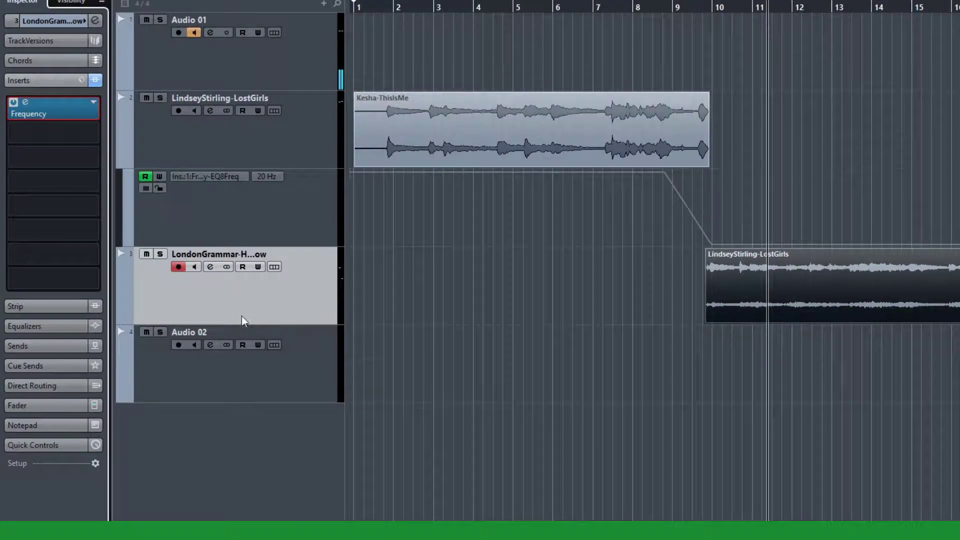
Assign the frequency of the equalizer's band 8 to the LondonGrammar track's Quick Controls and display them.
{"action": "left_click", "coordinate": [232, 307]}
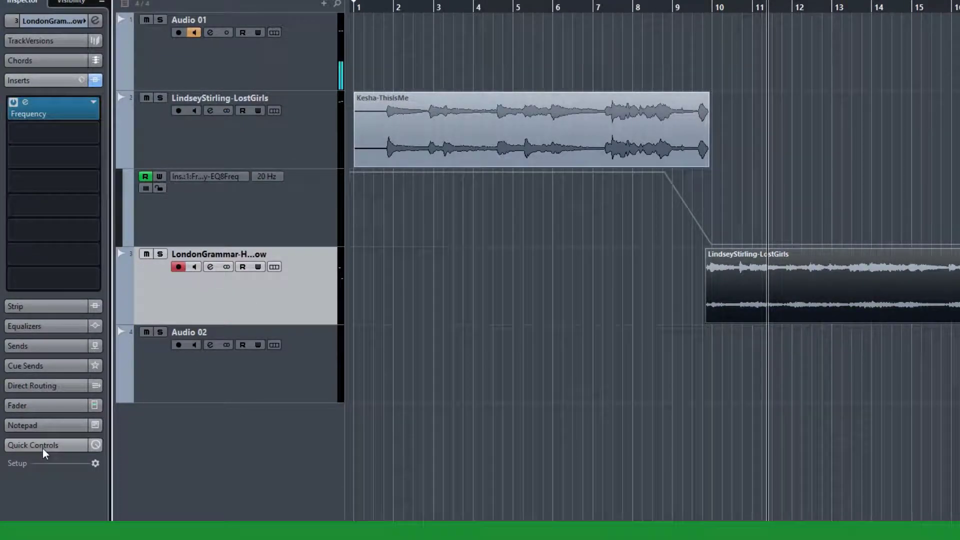
{"action": "left_click", "coordinate": [26, 104]}
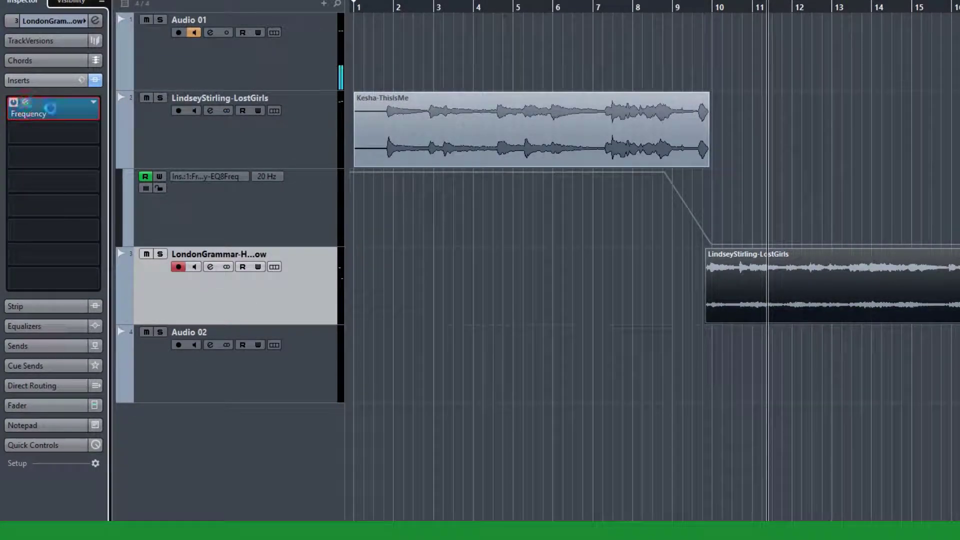
{"action": "right_click", "coordinate": [531, 381]}
{"action": "mouse_move", "coordinate": [645, 413]}
{"action": "left_click", "coordinate": [745, 413]}
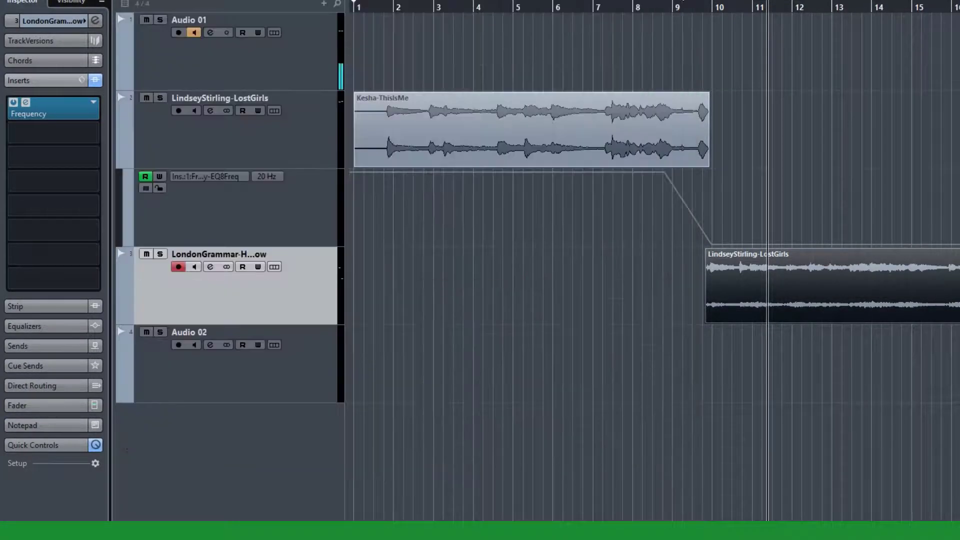
{"action": "left_click", "coordinate": [50, 445]}
Play back the transition from about bar 9 and rehearse the EQ8Freq sweep.
{"action": "left_click", "coordinate": [681, 7]}
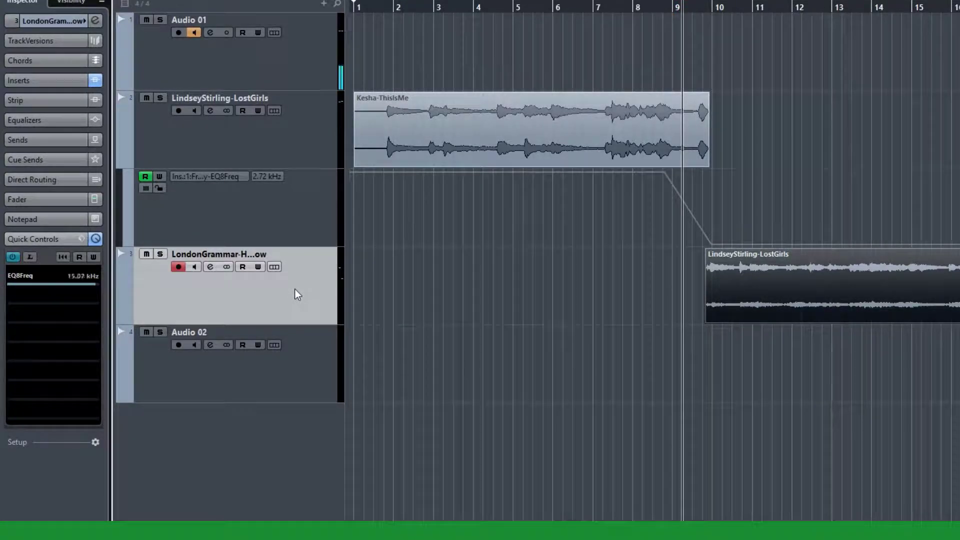
{"action": "key", "text": "space"}
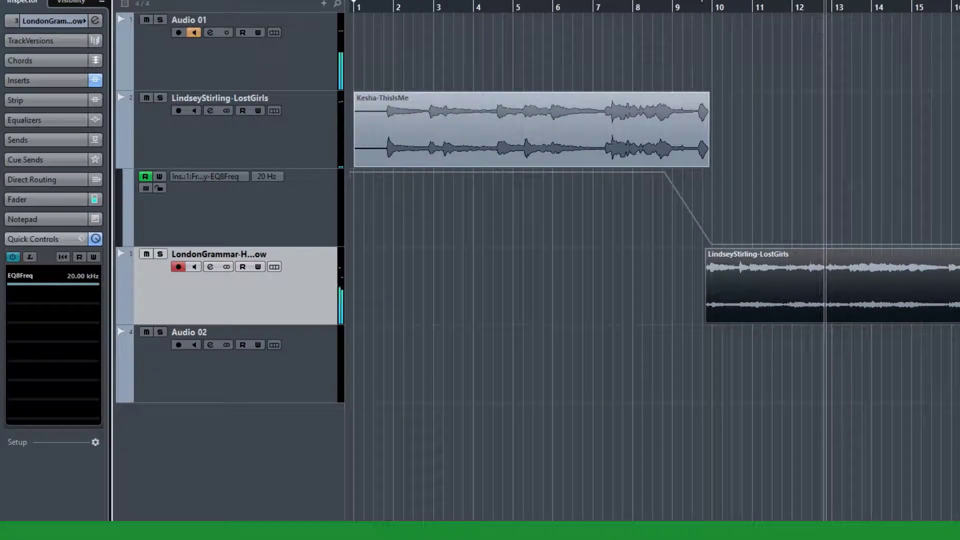
{"action": "left_click", "coordinate": [668, 8]}
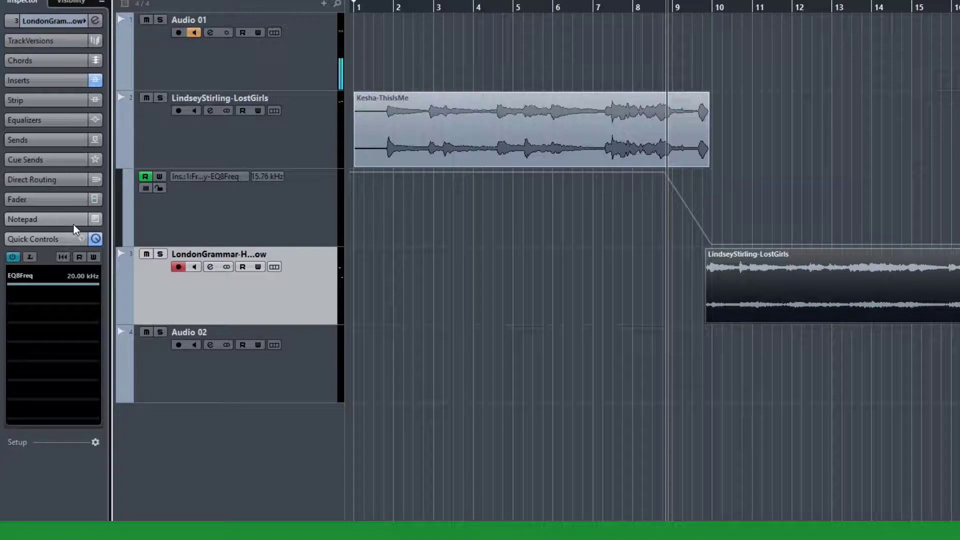
{"action": "key", "text": "space"}
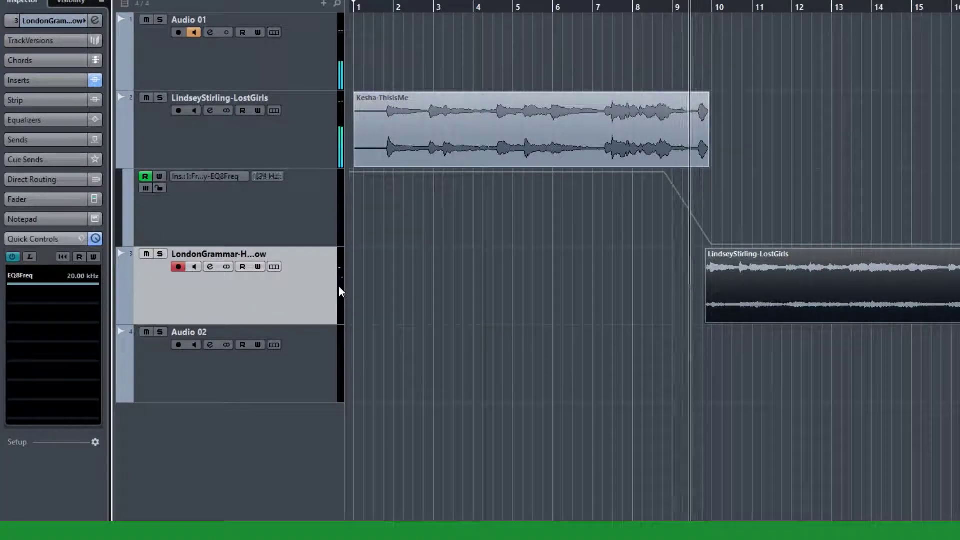
Record the LondonGrammar track's EQ8Freq sweep as automation across the transition, and turn automation writing off.
{"action": "left_click", "coordinate": [96, 258]}
{"action": "left_click", "coordinate": [684, 7]}
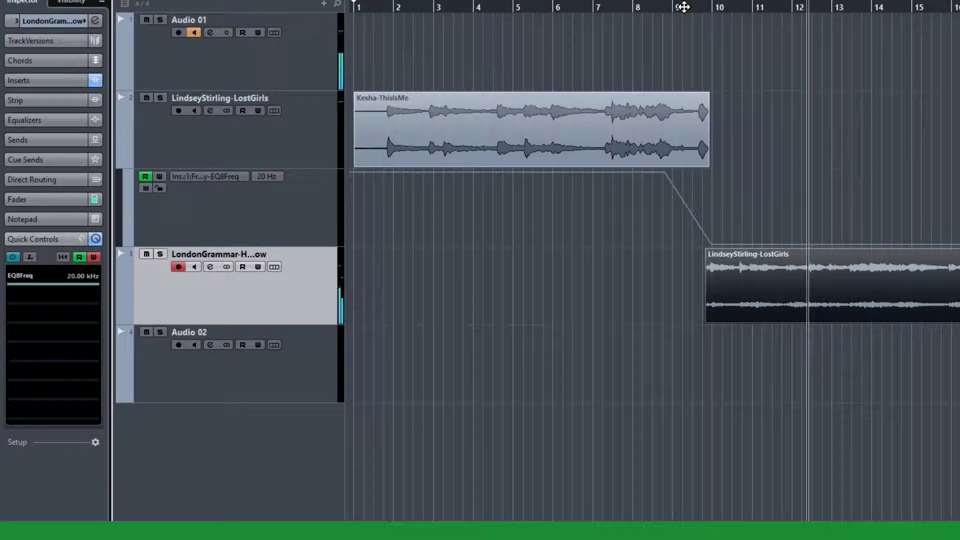
{"action": "left_click", "coordinate": [92, 259]}
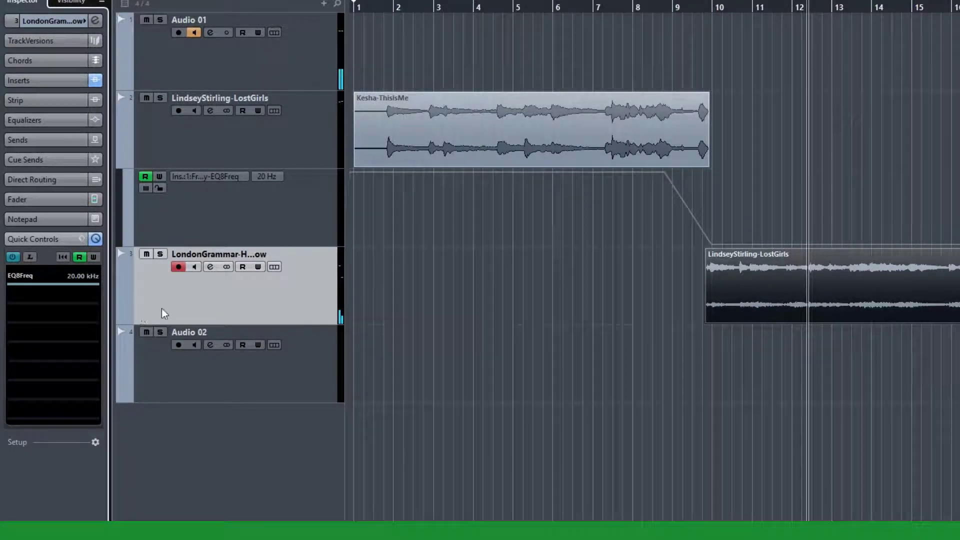
Show the EQ8Freq automation lane below the LondonGrammar track.
{"action": "right_click", "coordinate": [209, 306]}
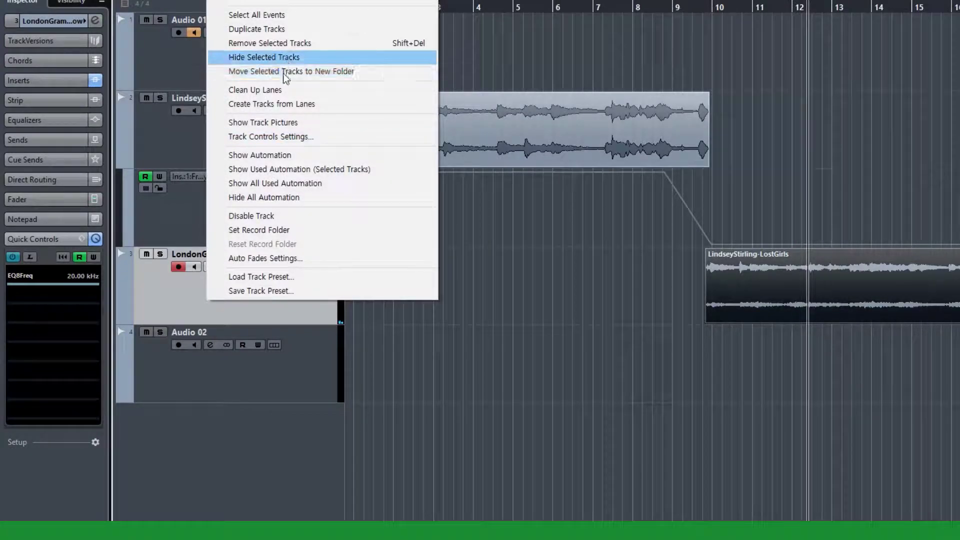
{"action": "left_click", "coordinate": [272, 161]}
{"action": "left_click", "coordinate": [184, 332]}
{"action": "left_click", "coordinate": [285, 29]}
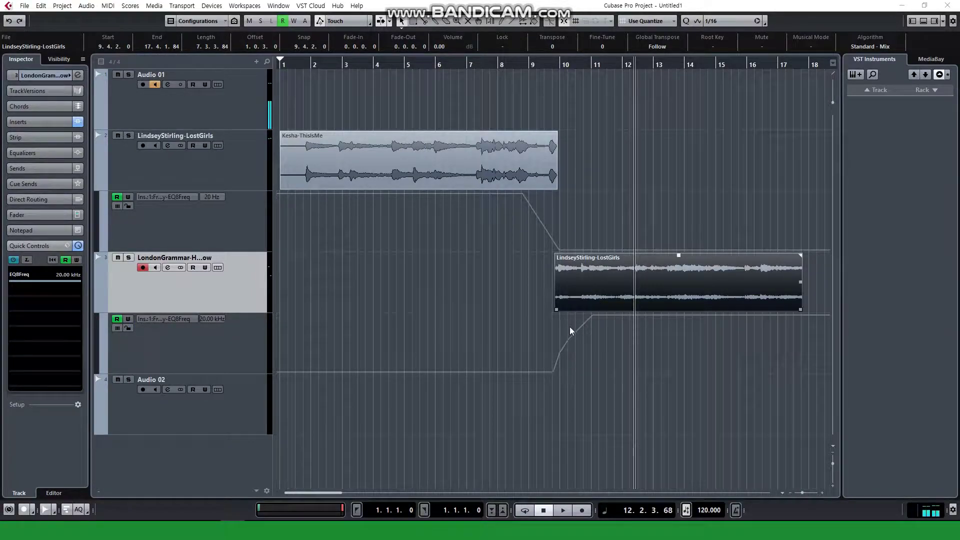
Extend the LindseyStirling-LostGirls clip's start to 9.3.3.0, shift the clip to start at 9.4.3.0, and play back the transition.
{"action": "double_click", "coordinate": [519, 62]}
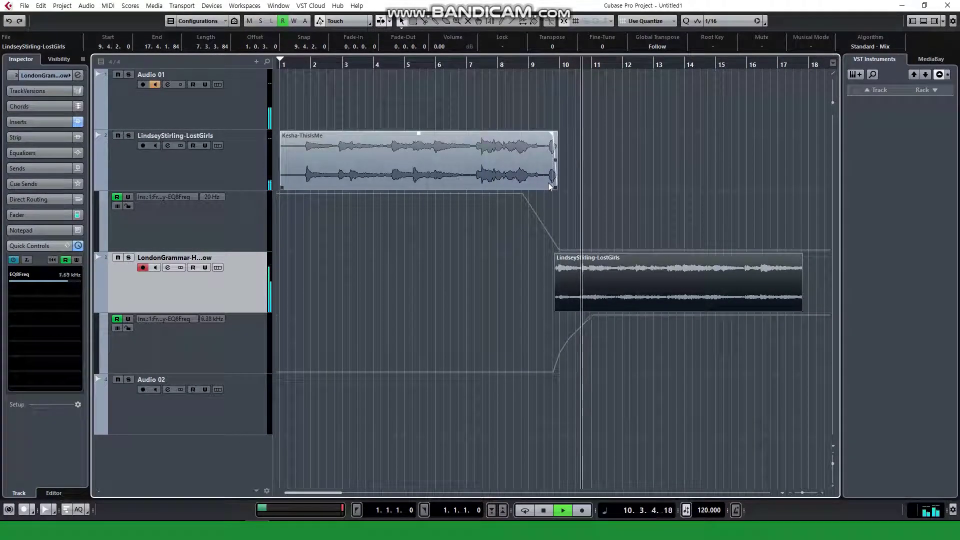
{"action": "key", "text": "space"}
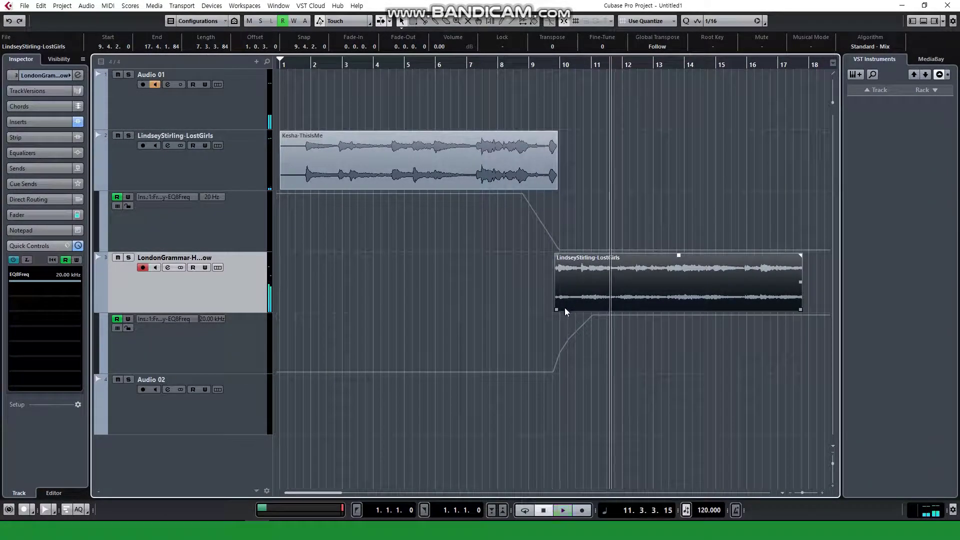
{"action": "left_click_drag", "start_coordinate": [557, 311], "coordinate": [549, 311]}
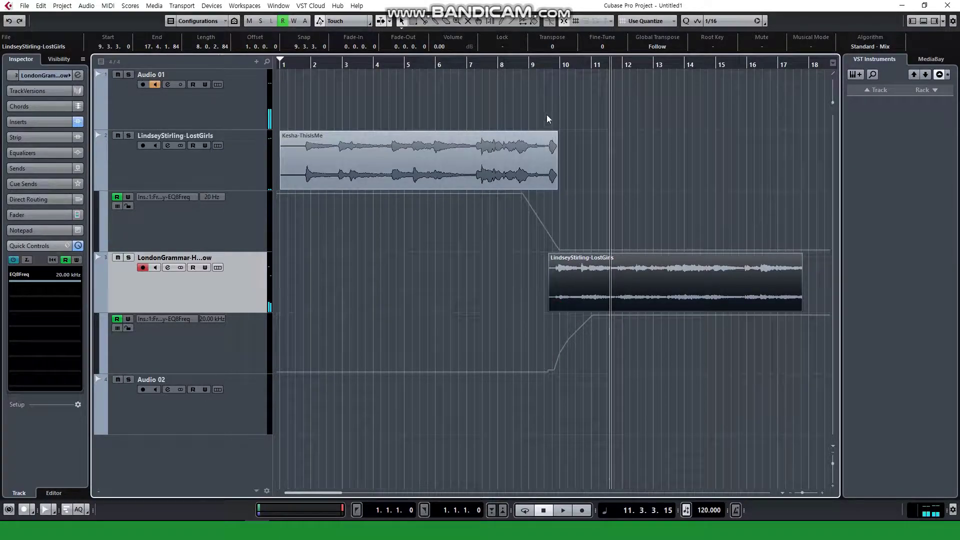
{"action": "double_click", "coordinate": [535, 62]}
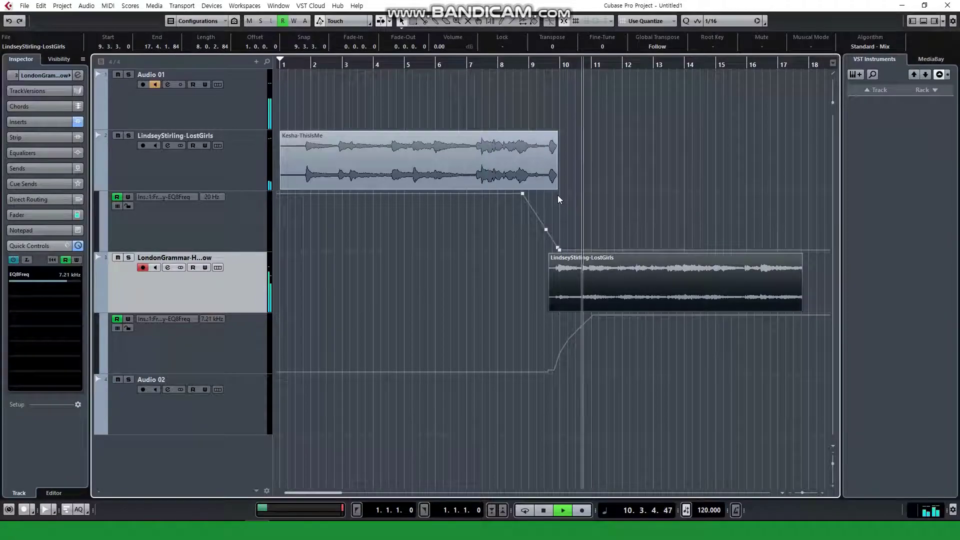
{"action": "key", "text": "space"}
{"action": "left_click_drag", "start_coordinate": [576, 272], "coordinate": [583, 270]}
{"action": "key", "text": "space"}
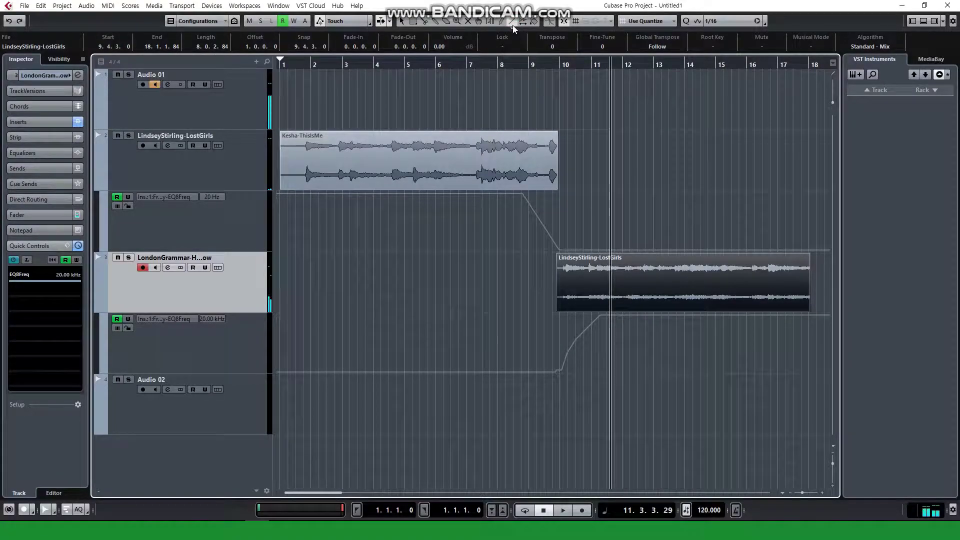
Redraw the LondonGrammar track's EQ8Freq rise as a parabola ending at about bar 11.
{"action": "left_click", "coordinate": [513, 28]}
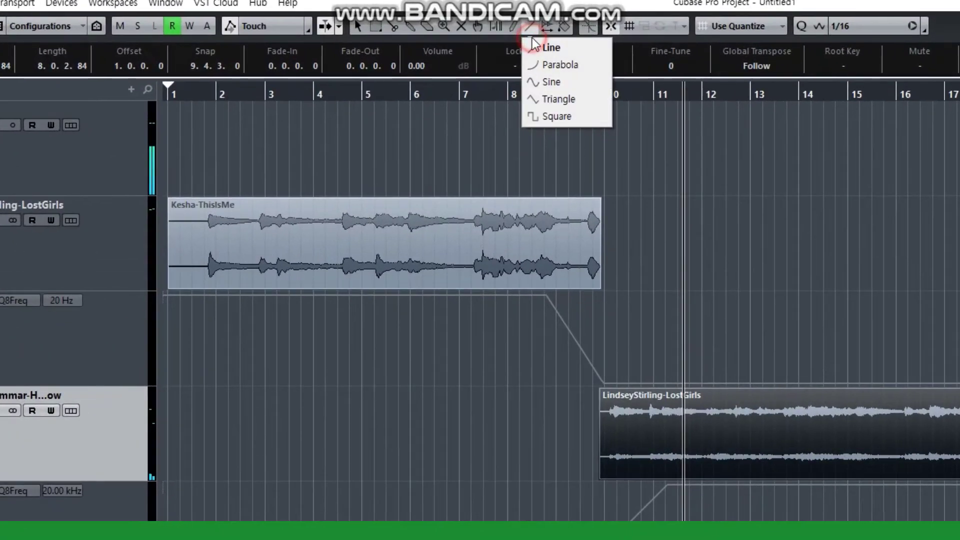
{"action": "left_click", "coordinate": [547, 65]}
{"action": "left_click_drag", "start_coordinate": [666, 484], "coordinate": [596, 539]}
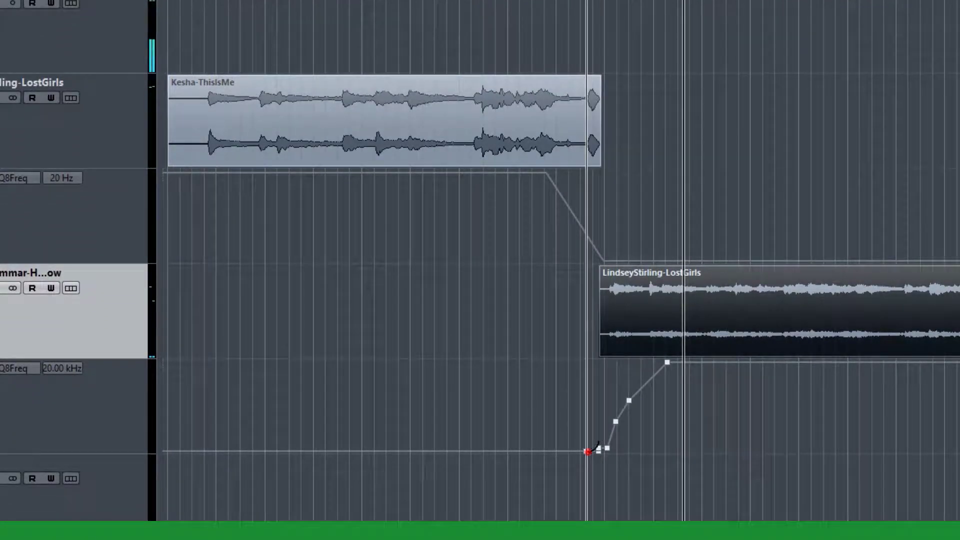
{"action": "left_click_drag", "start_coordinate": [595, 447], "coordinate": [593, 447]}
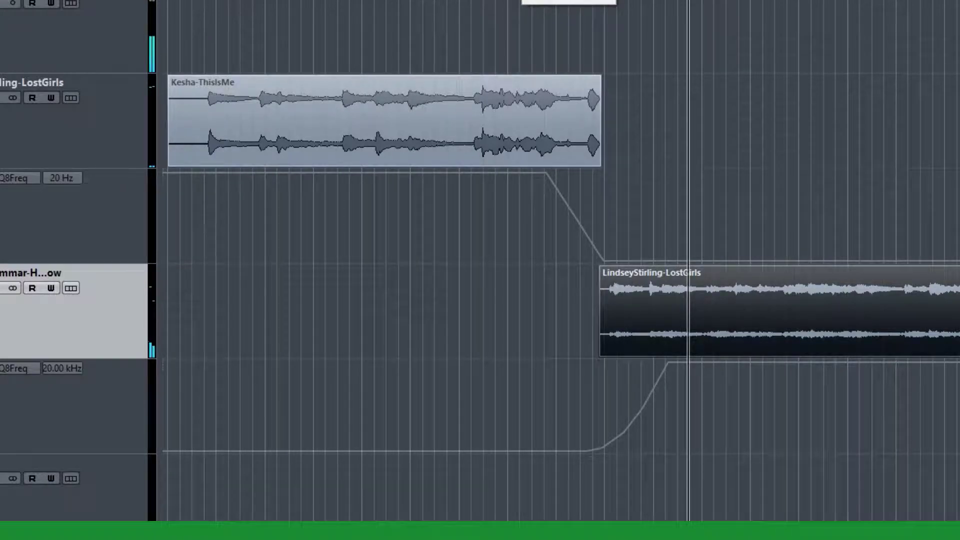
{"action": "left_click", "coordinate": [599, 107]}
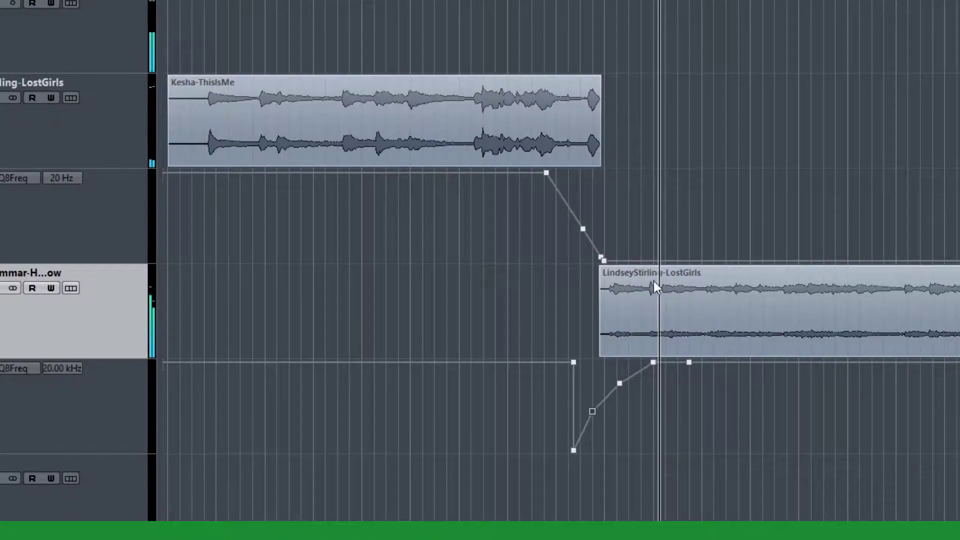
Shift the LindseyStirling-LostGirls clip slightly later against the Kesha-ThisIsMe clip's end and extend its start to about bar 9.6.
{"action": "left_click_drag", "start_coordinate": [700, 316], "coordinate": [691, 316]}
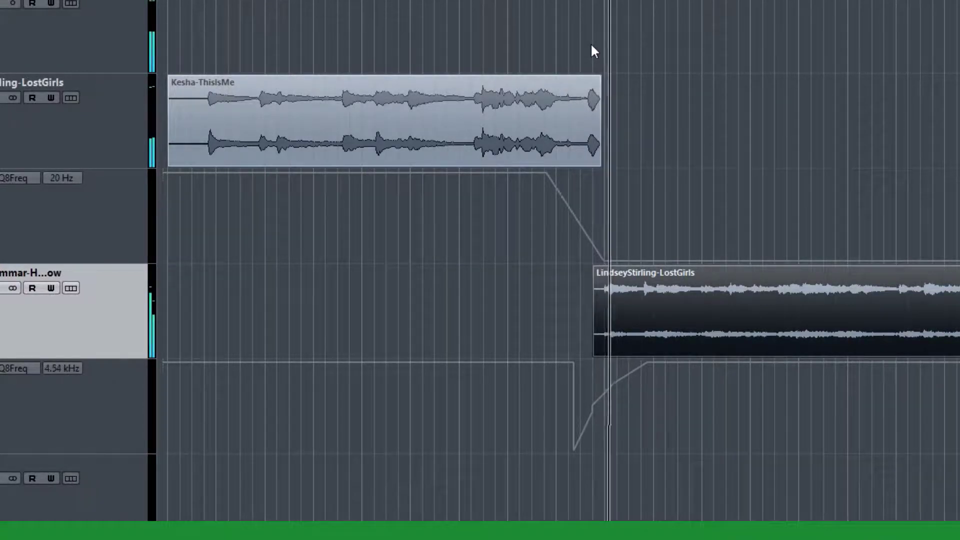
{"action": "left_click_drag", "start_coordinate": [649, 295], "coordinate": [661, 297]}
{"action": "left_click_drag", "start_coordinate": [607, 356], "coordinate": [585, 356]}
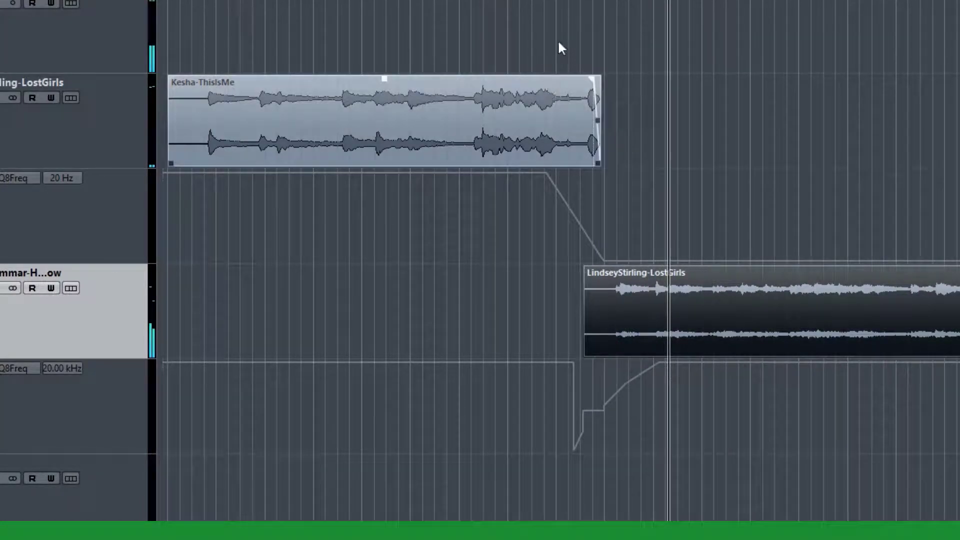
Delete the stray EQ8Freq points where the LondonGrammar track's rise begins, and place the following point at 9.4.2.0 with 338 Hz.
{"action": "left_click_drag", "start_coordinate": [591, 441], "coordinate": [577, 398]}
{"action": "key", "text": "Delete"}
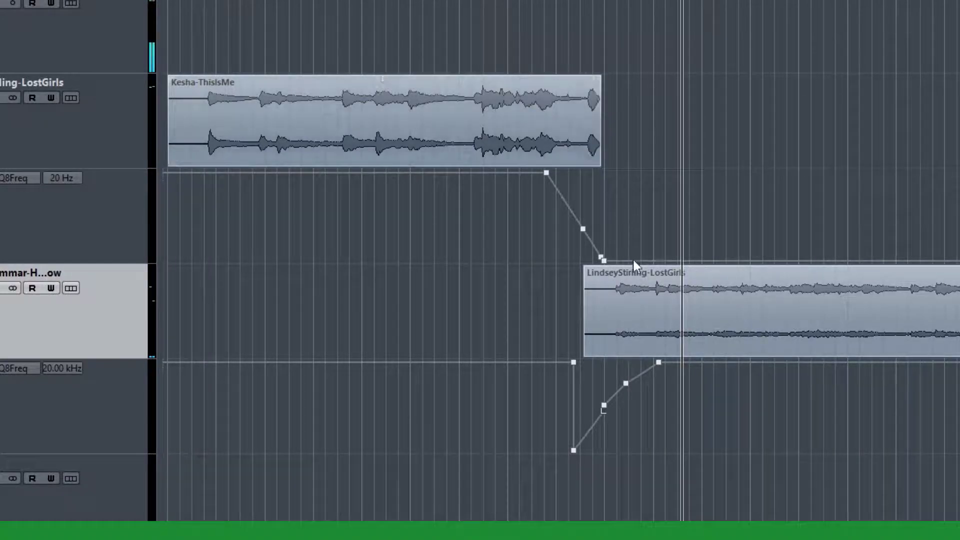
{"action": "left_click", "coordinate": [580, 380]}
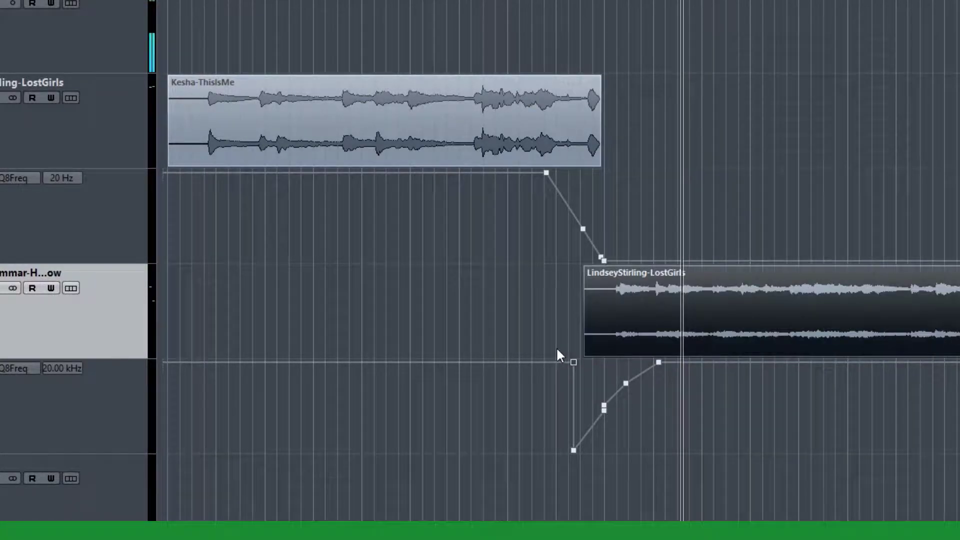
{"action": "left_click_drag", "start_coordinate": [548, 349], "coordinate": [577, 386]}
{"action": "key", "text": "Delete"}
{"action": "left_click", "coordinate": [597, 415]}
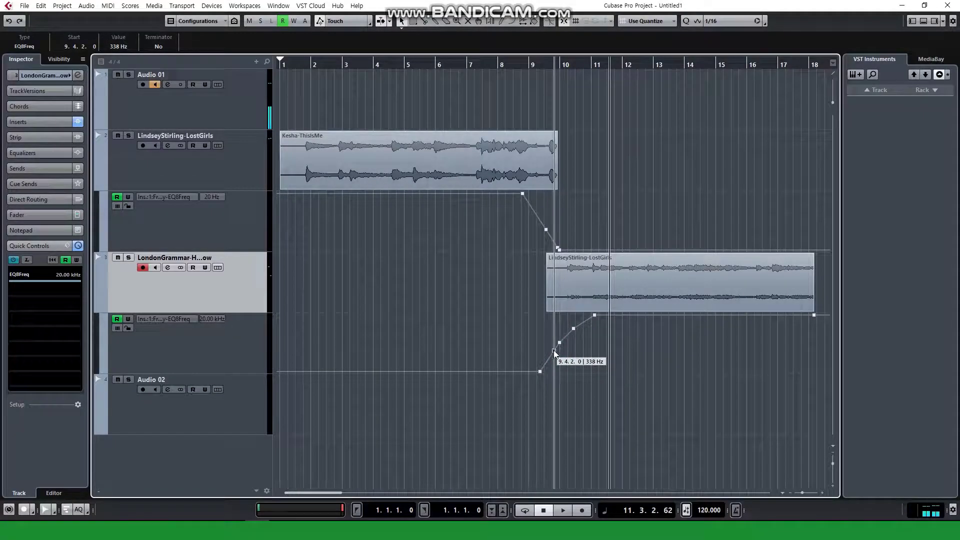
Play back the transition between the Kesha-ThisIsMe and LindseyStirling-LostGirls clips from about bar 9.
{"action": "left_click", "coordinate": [528, 64]}
{"action": "key", "text": "space"}
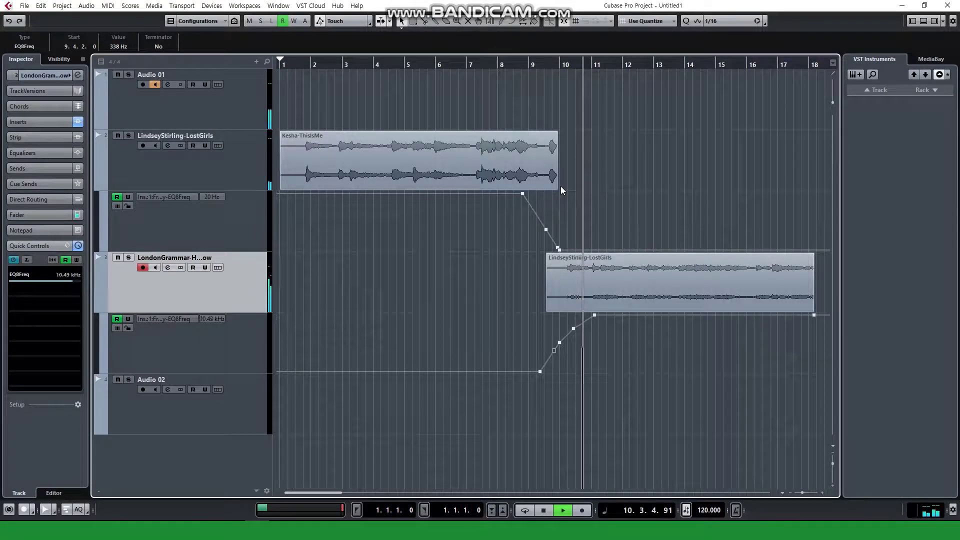
{"action": "key", "text": "space"}
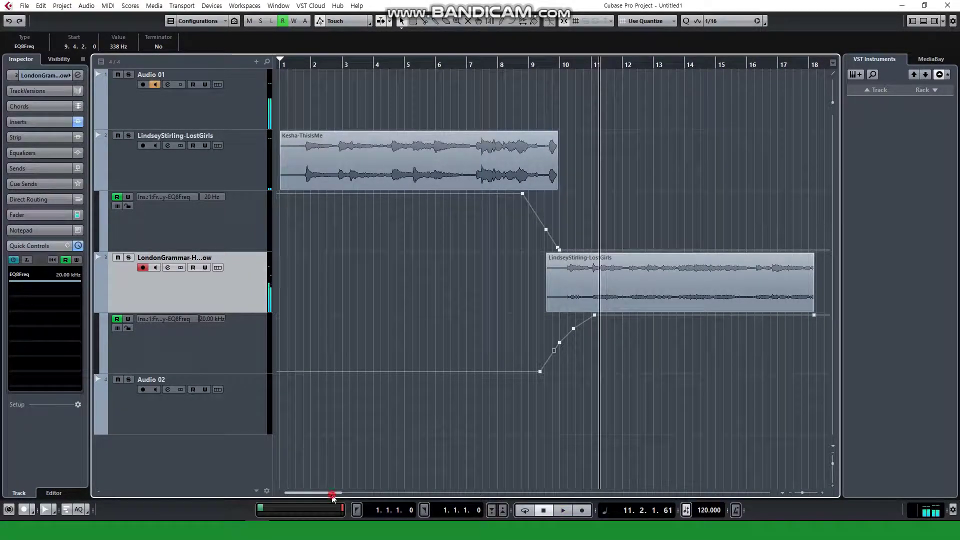
Move the LondonGrammar-HeyNow clip on the Audio 02 track to start at 17.4.2.0, overlapping the LindseyStirling-LostGirls clip's end.
{"action": "scroll", "coordinate": [332, 494], "scroll_direction": "right", "scroll_amount": 6}
{"action": "left_click_drag", "start_coordinate": [603, 392], "coordinate": [551, 406]}
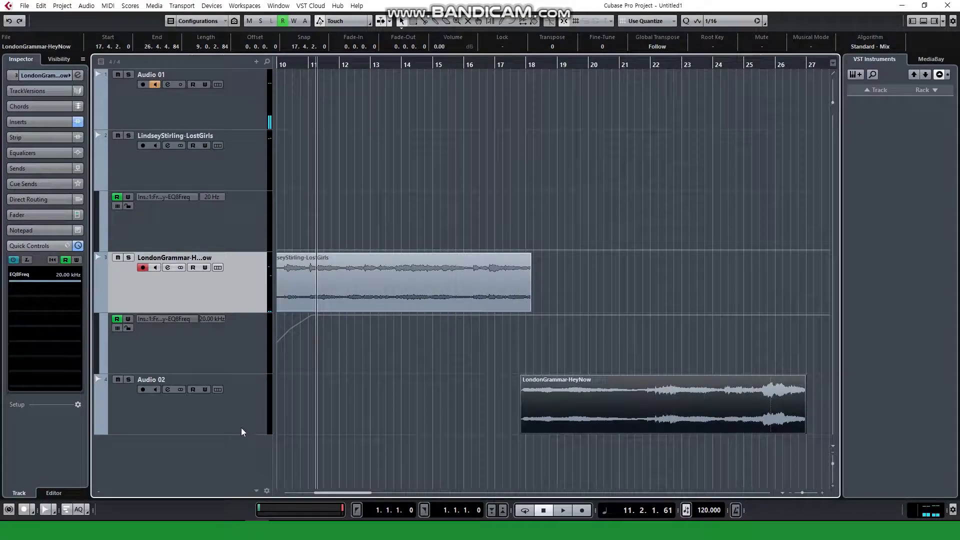
Insert the BitCrusher distortion effect after Frequency on the LondonGrammar track.
{"action": "left_click", "coordinate": [247, 400]}
{"action": "left_click", "coordinate": [231, 288]}
{"action": "left_click", "coordinate": [40, 121]}
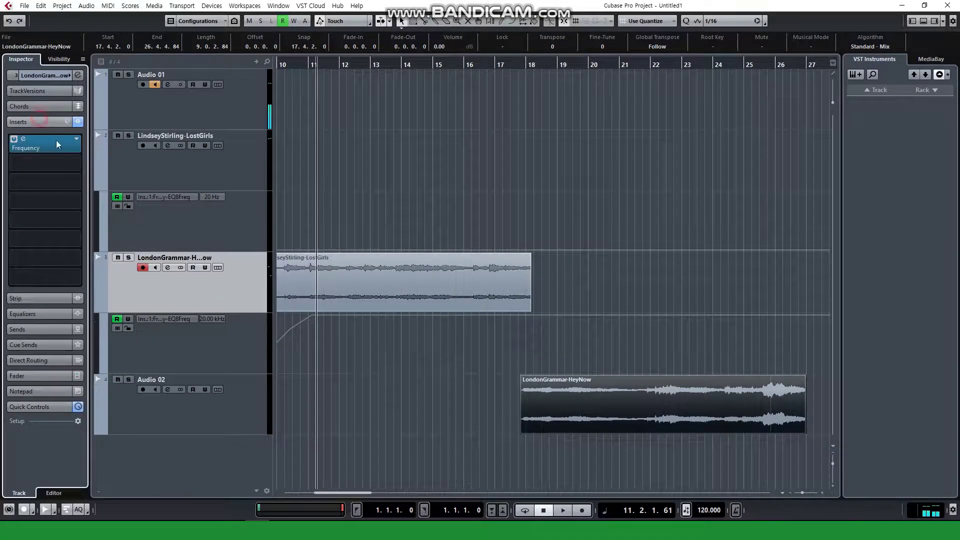
{"action": "left_click", "coordinate": [35, 164]}
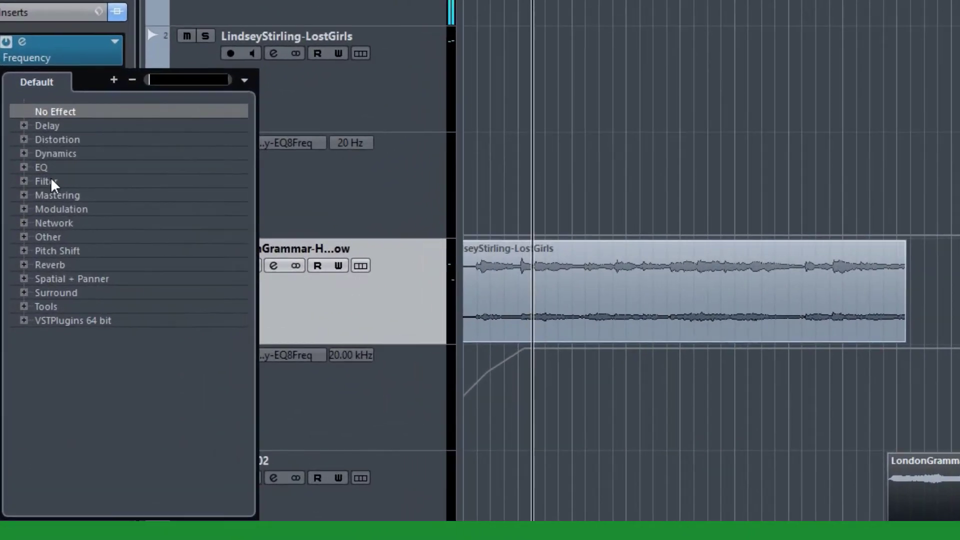
{"action": "left_click", "coordinate": [24, 194]}
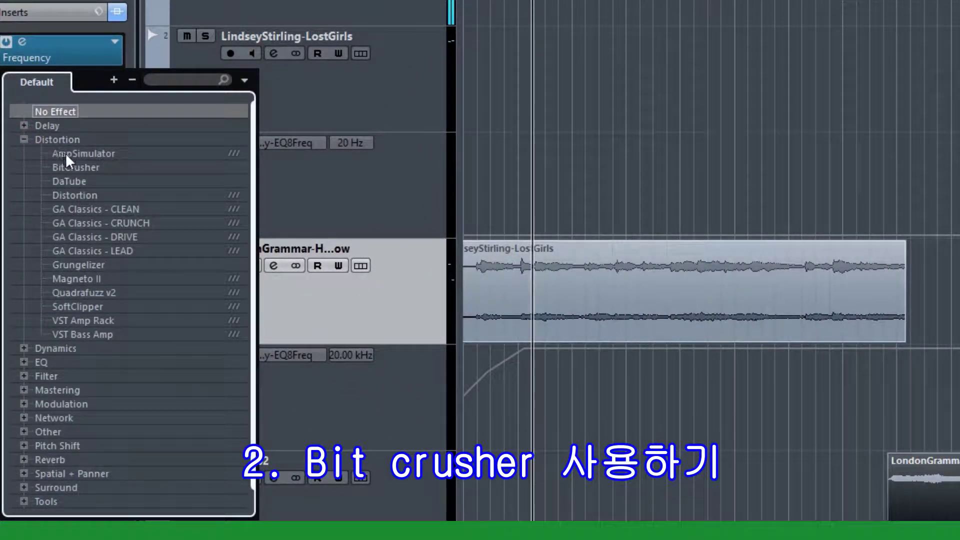
{"action": "left_click", "coordinate": [75, 167]}
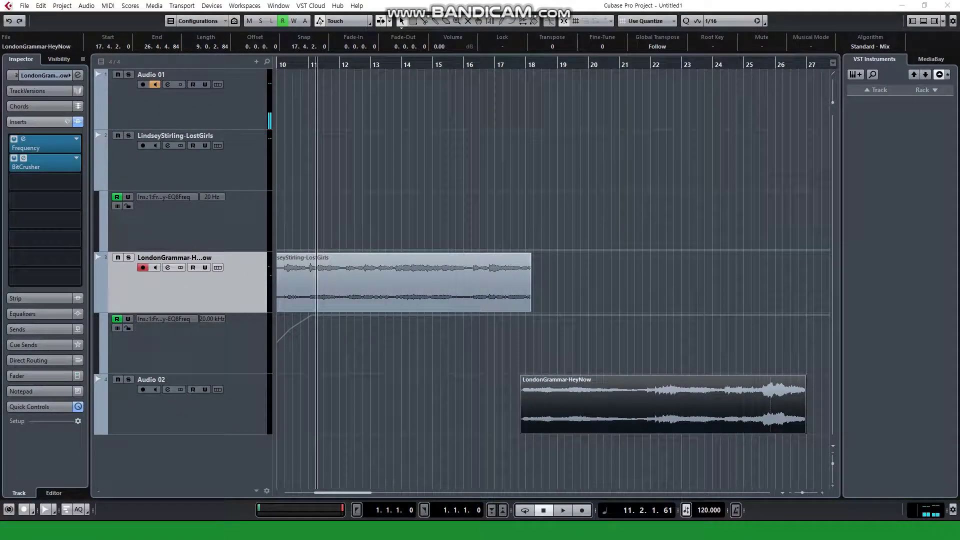
Play back the end of the LindseyStirling-LostGirls clip into the LondonGrammar-HeyNow clip from about bar 15.
{"action": "key", "text": "space"}
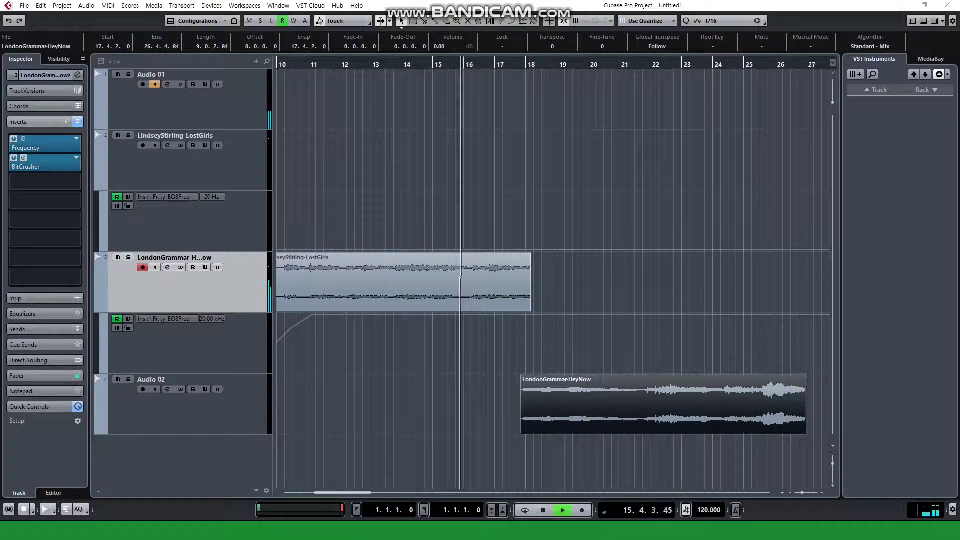
{"action": "key", "text": "space"}
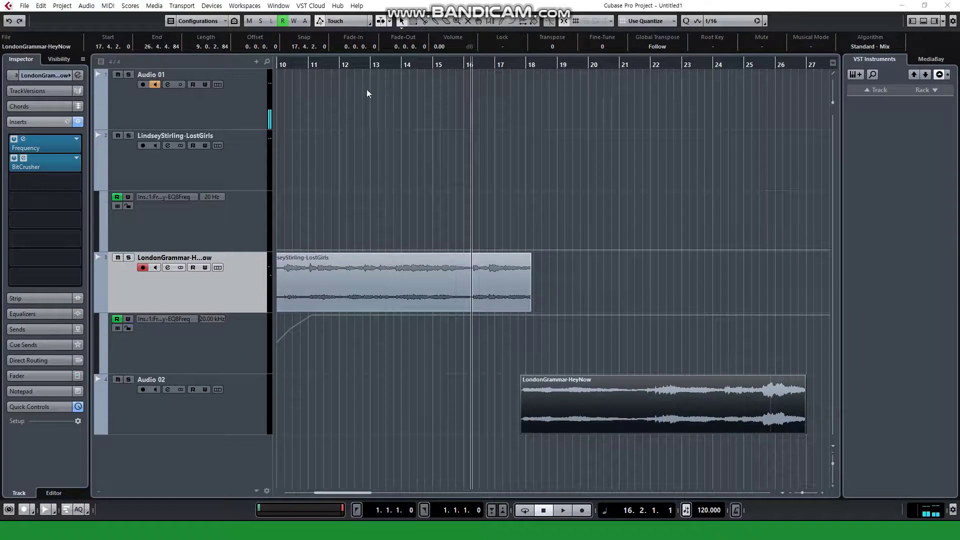
{"action": "left_click", "coordinate": [444, 64]}
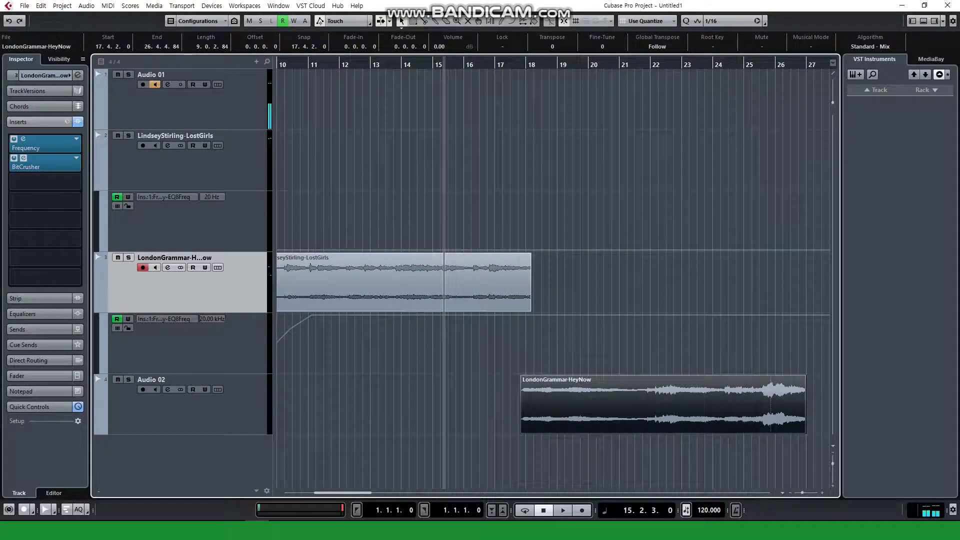
{"action": "key", "text": "space"}
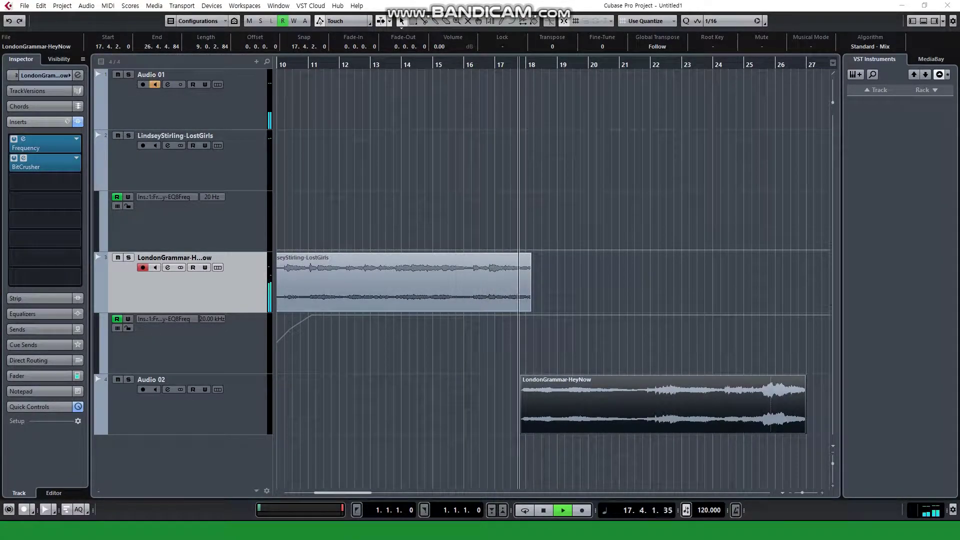
{"action": "key", "text": "space"}
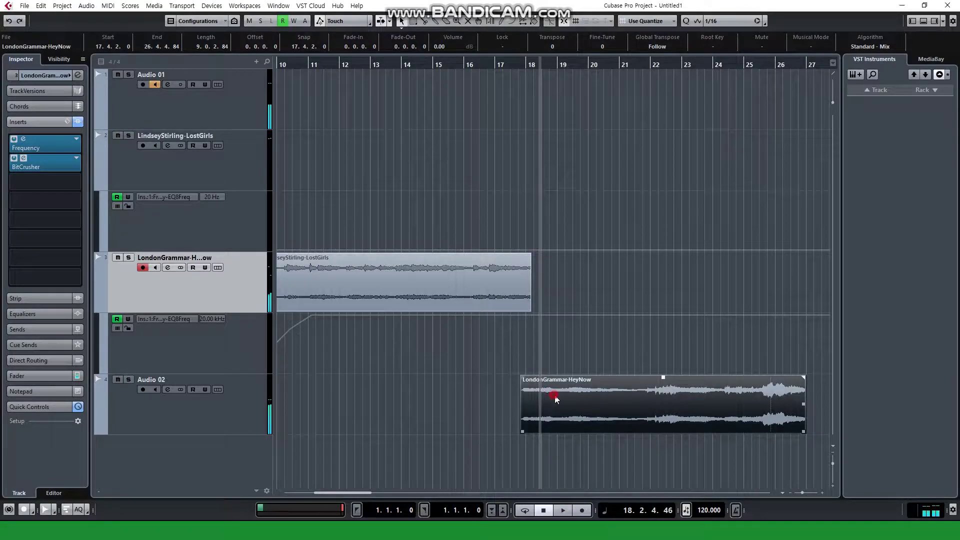
Move the LondonGrammar-HeyNow clip later to start at 18.4.3.0 and extend the LindseyStirling-LostGirls clip's end to 18.2.1.0.
{"action": "left_click_drag", "start_coordinate": [555, 398], "coordinate": [568, 398]}
{"action": "left_click", "coordinate": [464, 64]}
{"action": "key", "text": "space"}
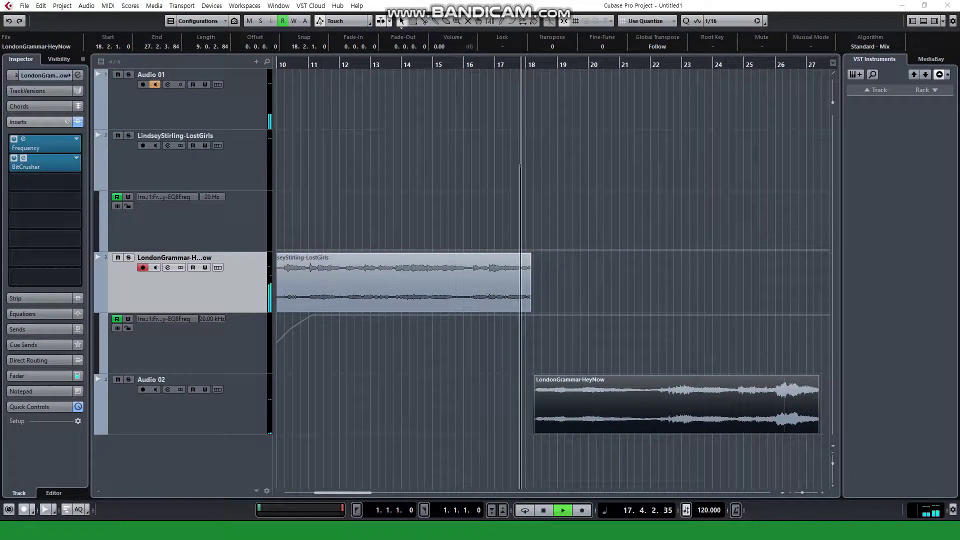
{"action": "key", "text": "space"}
{"action": "left_click_drag", "start_coordinate": [531, 313], "coordinate": [533, 314]}
{"action": "left_click_drag", "start_coordinate": [565, 385], "coordinate": [585, 385]}
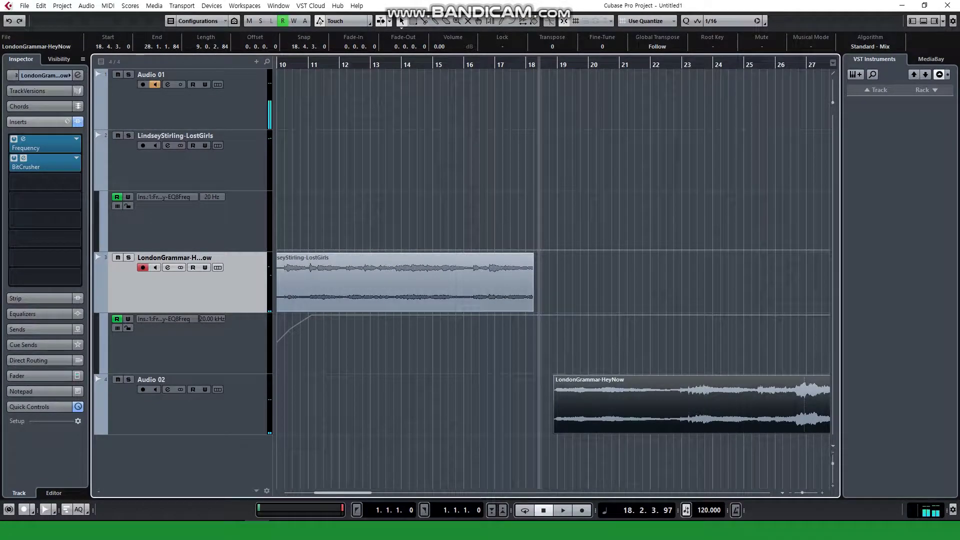
Record automation of the BitCrusher mix rising to 100 at the LindseyStirling-LostGirls clip's end, playing from 15.4.4.0.
{"action": "left_click", "coordinate": [462, 67]}
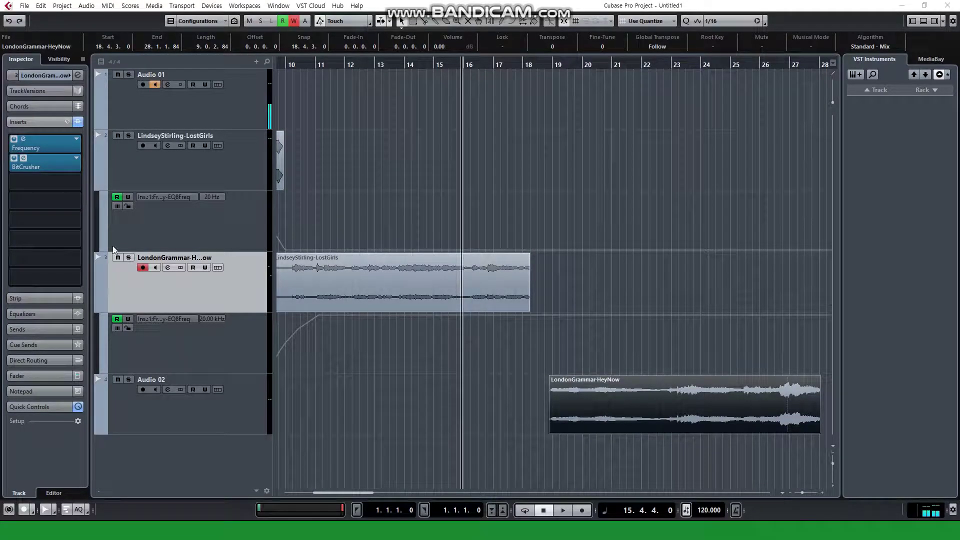
{"action": "key", "text": "space"}
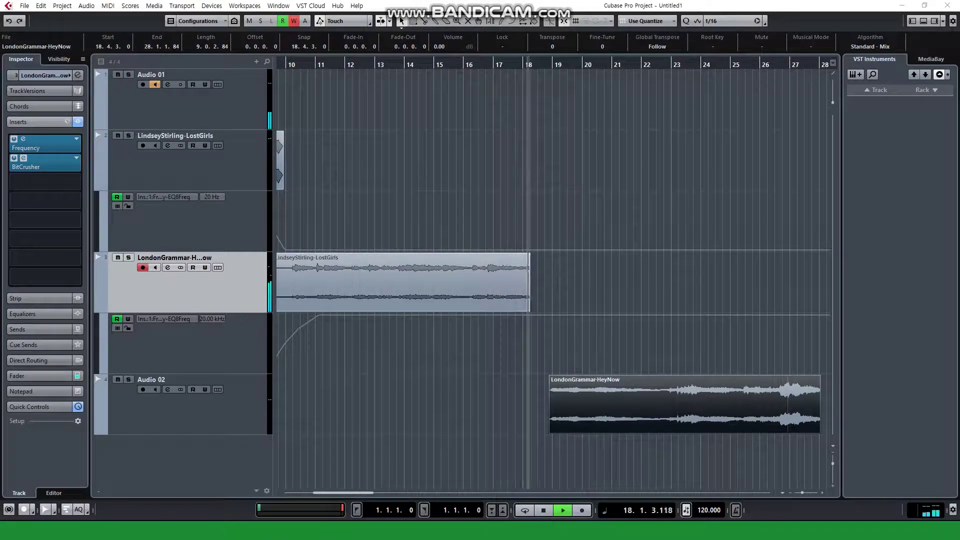
{"action": "key", "text": "space"}
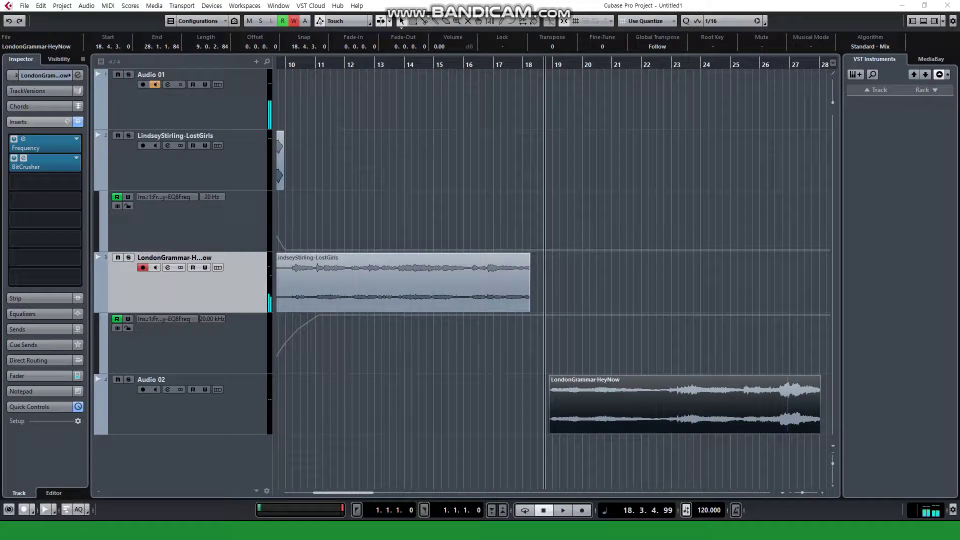
Show the BitCrusher Mix Level parameter in the LondonGrammar track's automation lane.
{"action": "right_click", "coordinate": [141, 292]}
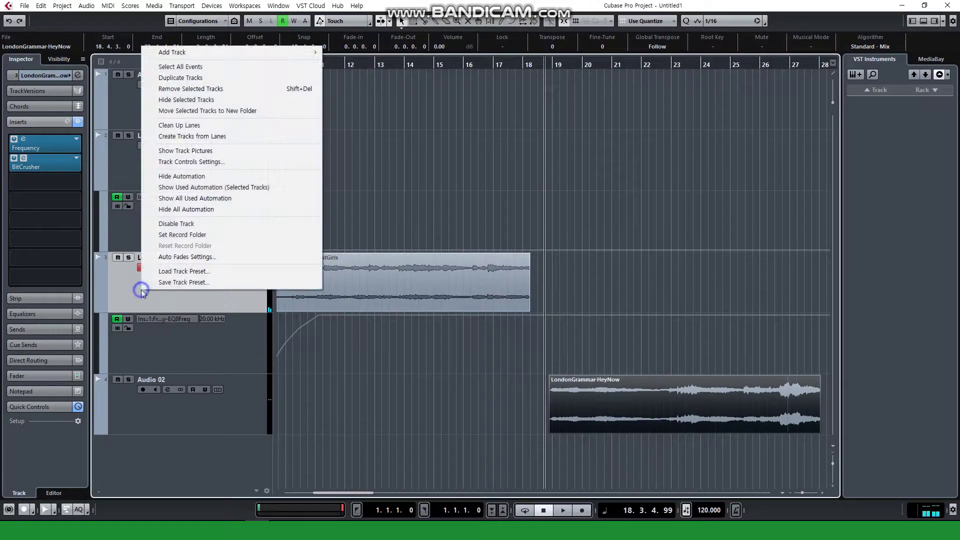
{"action": "left_click", "coordinate": [186, 302]}
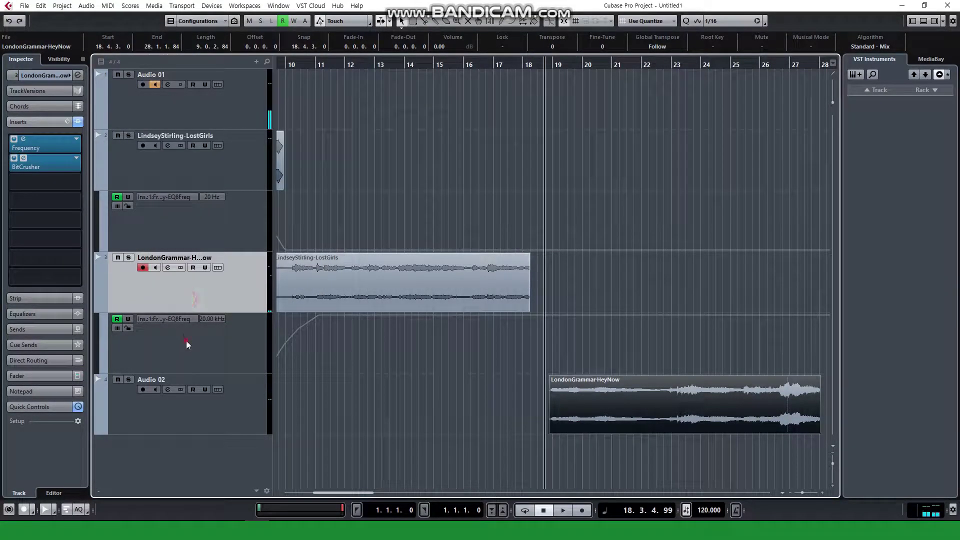
{"action": "left_click", "coordinate": [186, 341]}
{"action": "left_click", "coordinate": [172, 322]}
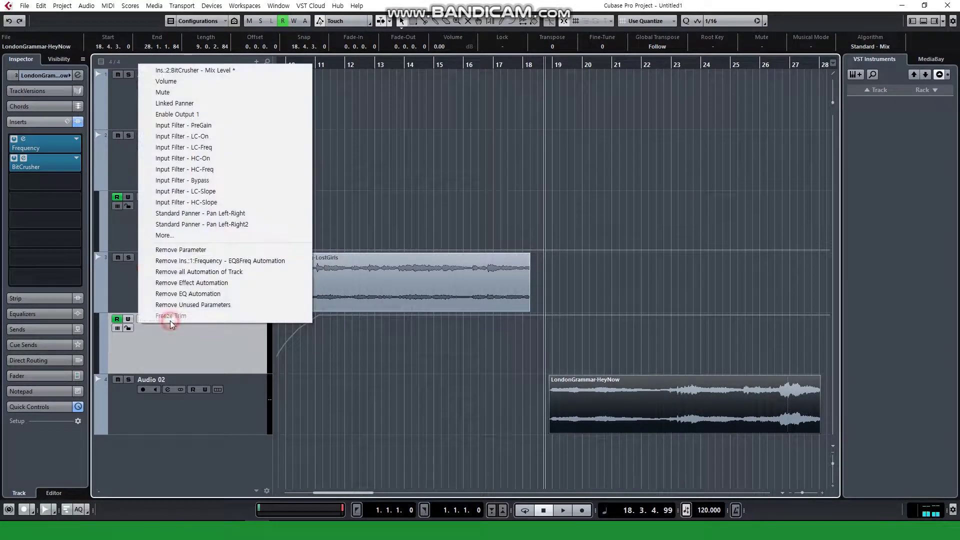
{"action": "left_click", "coordinate": [221, 76]}
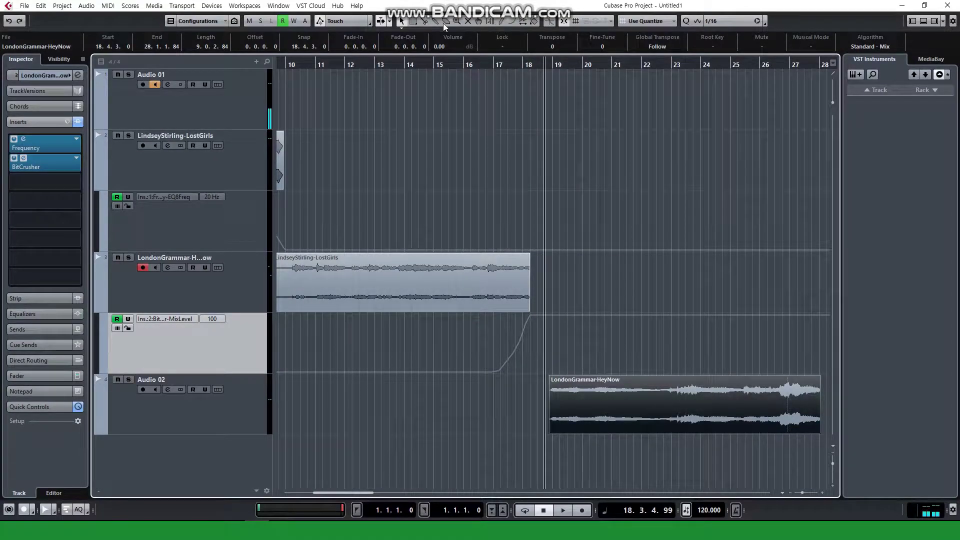
Draw a straight Mix Level ramp with the Line tool from the minimum near bar 17 up to 100 just past bar 18.
{"action": "left_click", "coordinate": [513, 23]}
{"action": "left_click", "coordinate": [518, 32]}
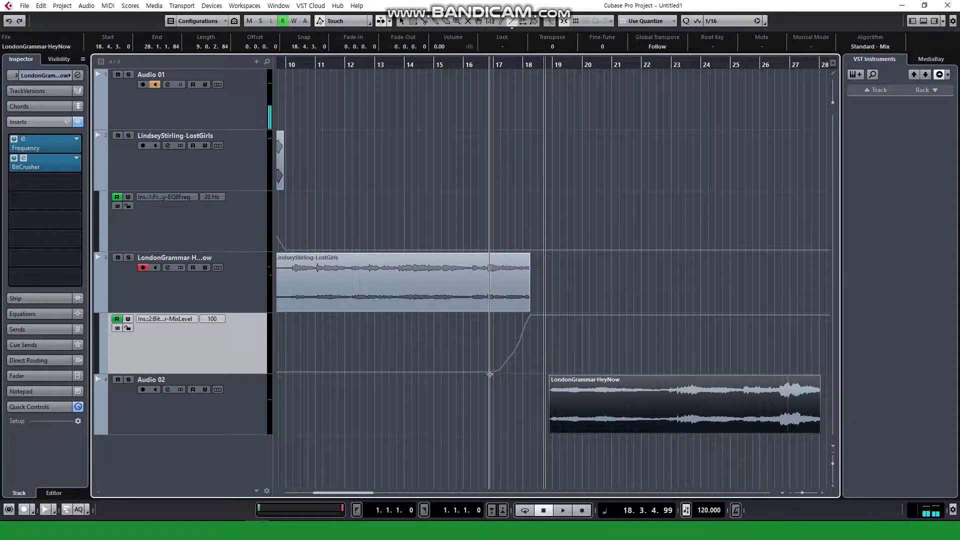
{"action": "left_click_drag", "start_coordinate": [490, 374], "coordinate": [531, 315]}
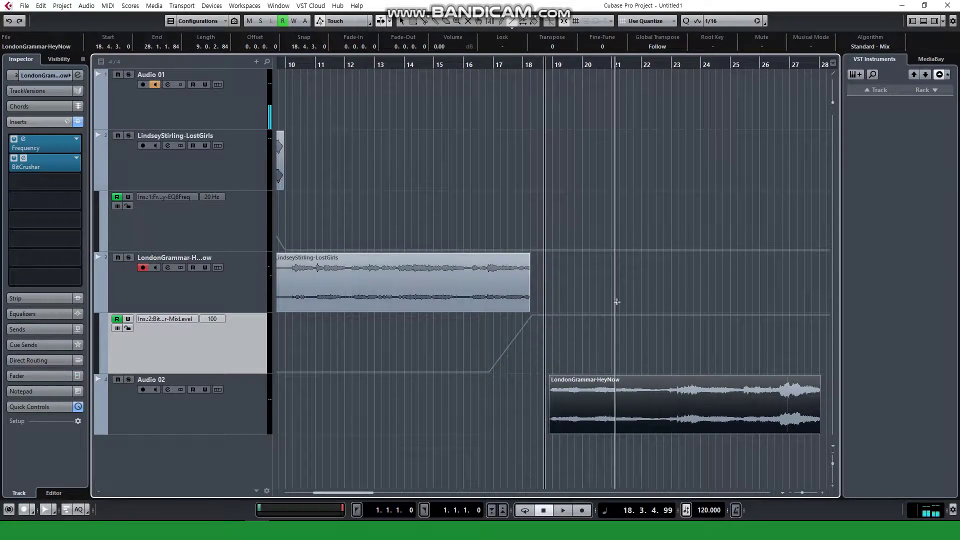
Play back the LindseyStirling-LostGirls ending twice to hear the straight BitCrusher mix ramp.
{"action": "double_click", "coordinate": [463, 62]}
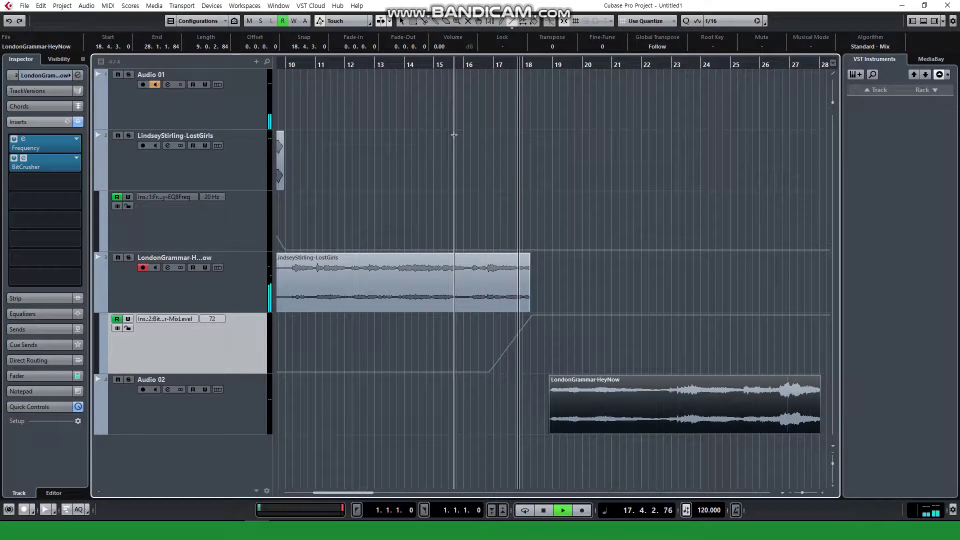
{"action": "key", "text": "space"}
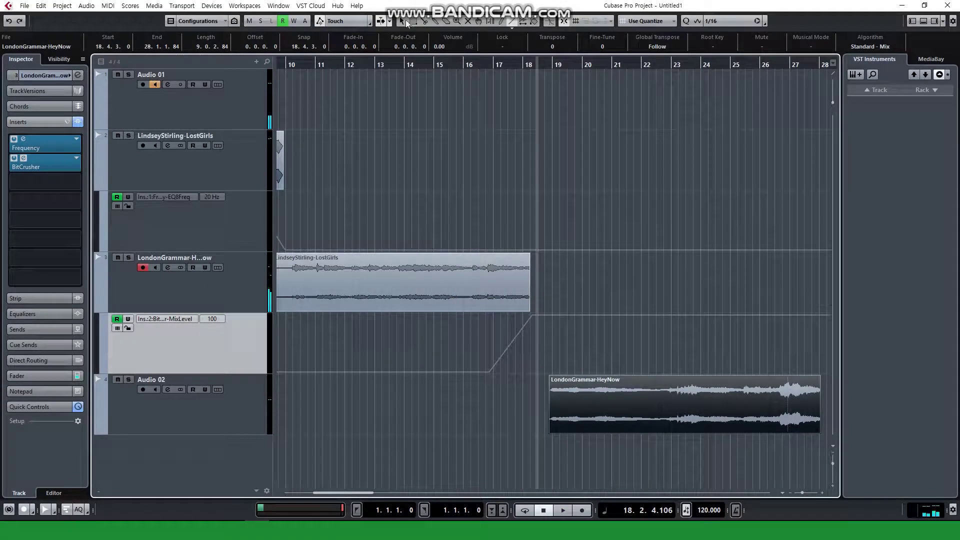
{"action": "key", "text": "space"}
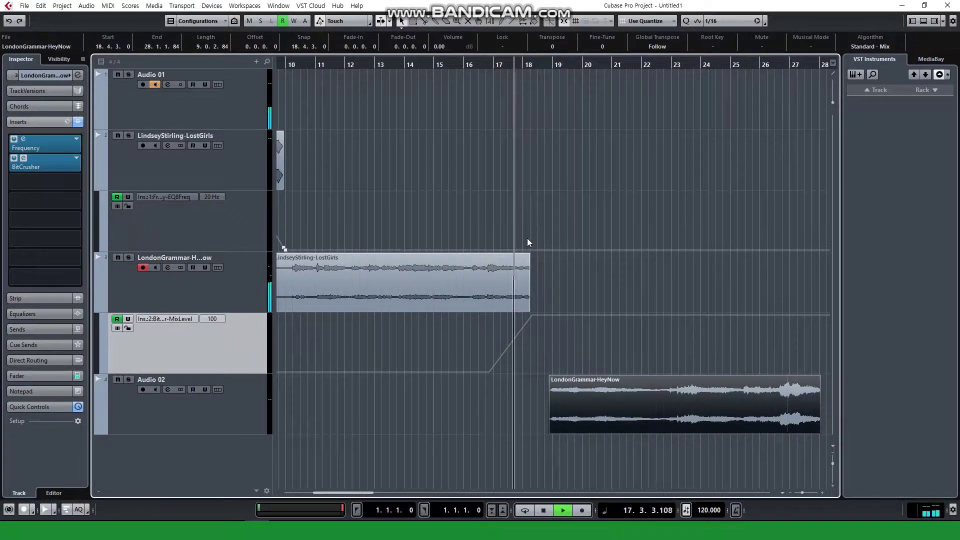
{"action": "key", "text": "space"}
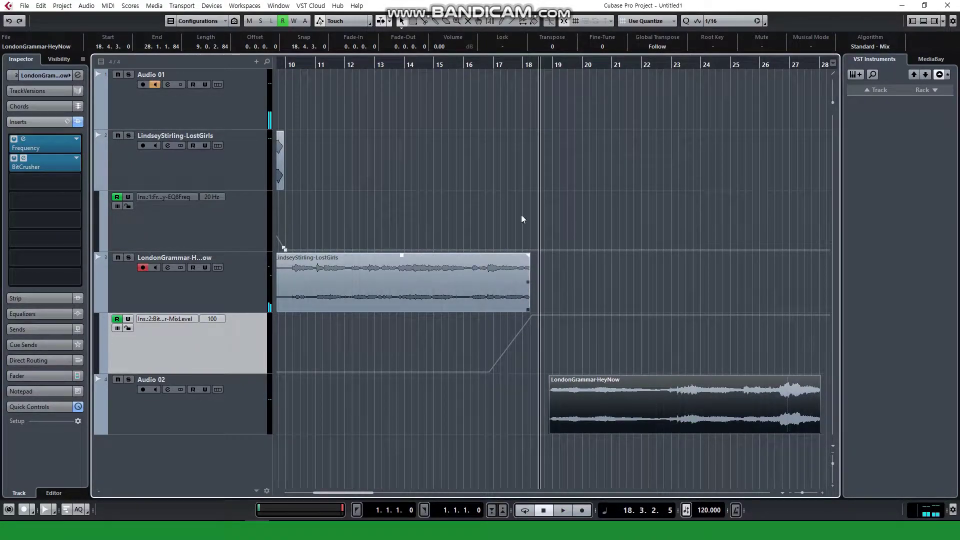
Add a 0.0.1.25 fade-out to the LindseyStirling-LostGirls clip and trim its end to 18.1.4.47.
{"action": "left_click_drag", "start_coordinate": [498, 64], "coordinate": [652, 296]}
{"action": "key", "text": "space"}
{"action": "key", "text": "space"}
{"action": "left_click_drag", "start_coordinate": [652, 311], "coordinate": [651, 310]}
{"action": "left_click_drag", "start_coordinate": [650, 254], "coordinate": [643, 256]}
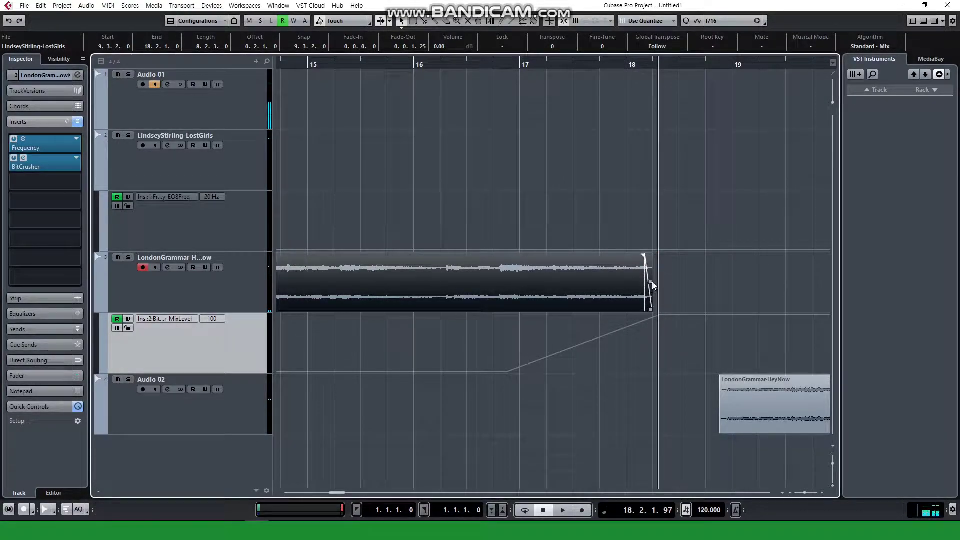
{"action": "left_click_drag", "start_coordinate": [648, 309], "coordinate": [644, 309]}
Play back the faded ending of the LindseyStirling-LostGirls clip from about bar 17.
{"action": "scroll", "coordinate": [472, 122], "scroll_direction": "down", "scroll_amount": 4}
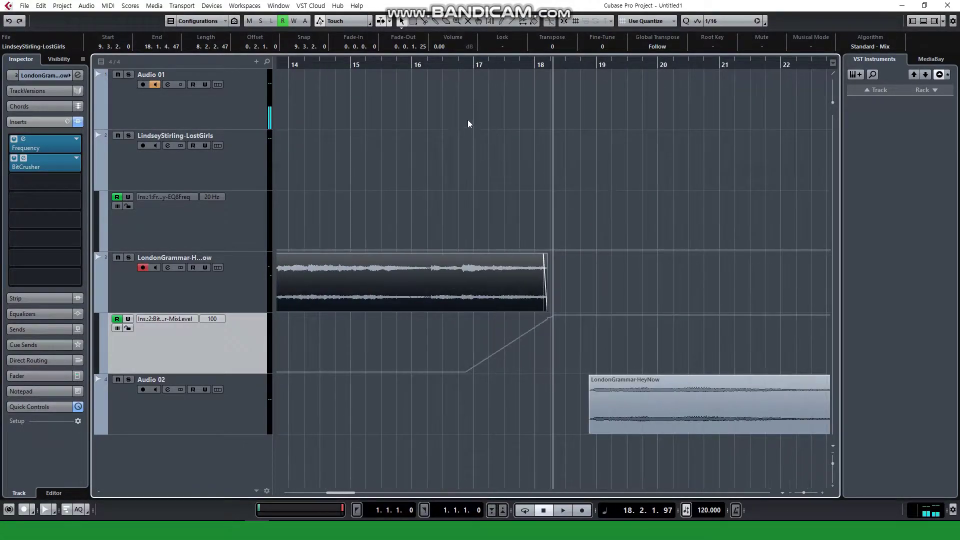
{"action": "left_click", "coordinate": [489, 64]}
{"action": "key", "text": "space"}
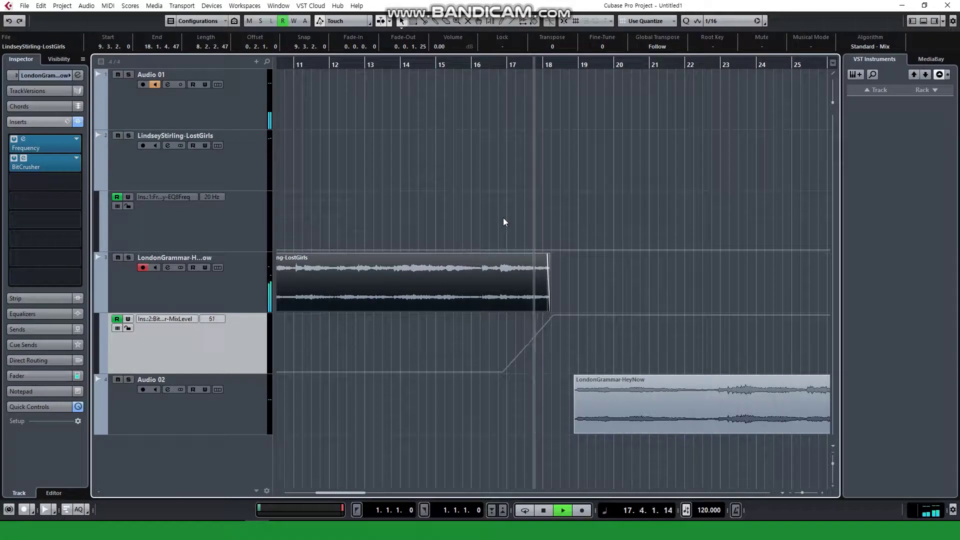
{"action": "key", "text": "space"}
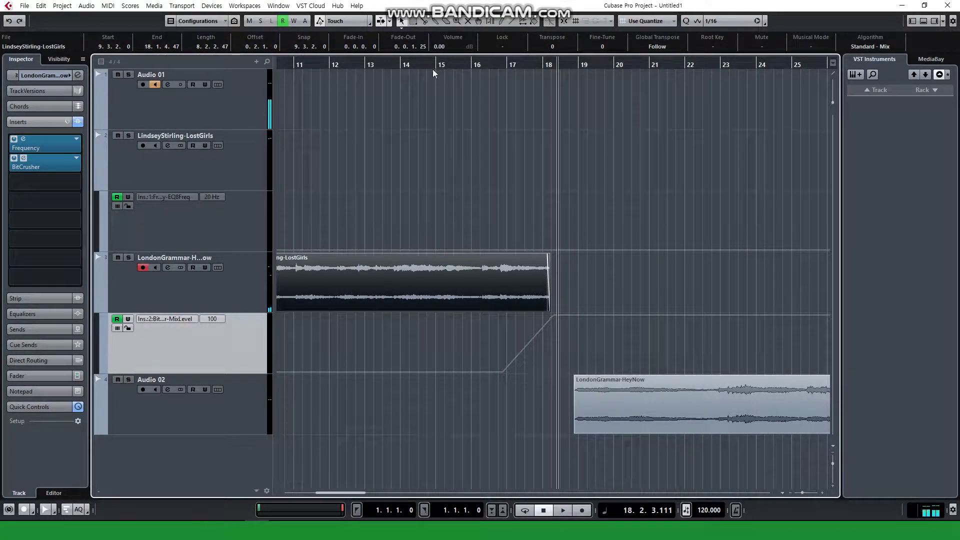
Move the LondonGrammar-HeyNow clip to start at 18.1.3.93, give it a 0.0.2.30 fade-in, and audition the transition.
{"action": "left_click_drag", "start_coordinate": [629, 398], "coordinate": [608, 413]}
{"action": "left_click", "coordinate": [515, 64]}
{"action": "key", "text": "space"}
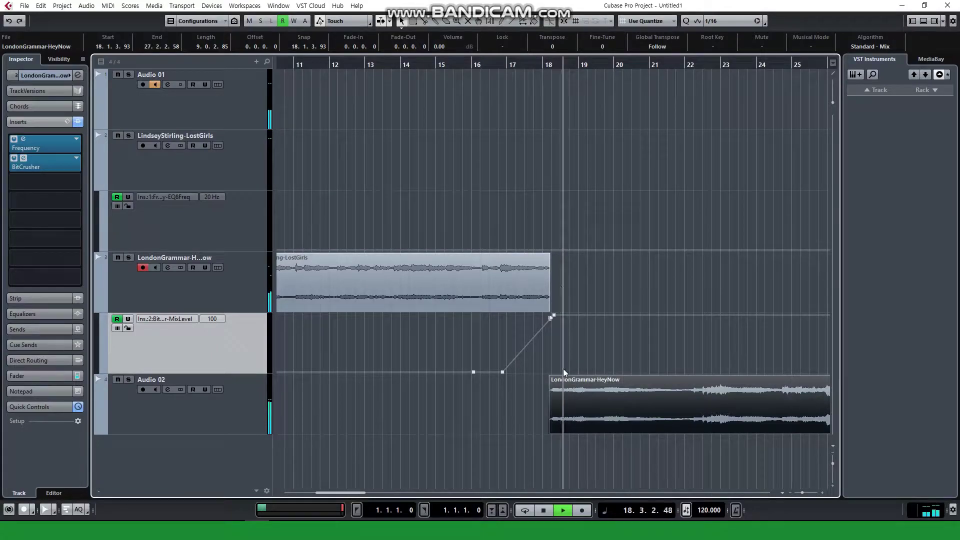
{"action": "left_click_drag", "start_coordinate": [552, 384], "coordinate": [554, 382]}
{"action": "left_click", "coordinate": [498, 64]}
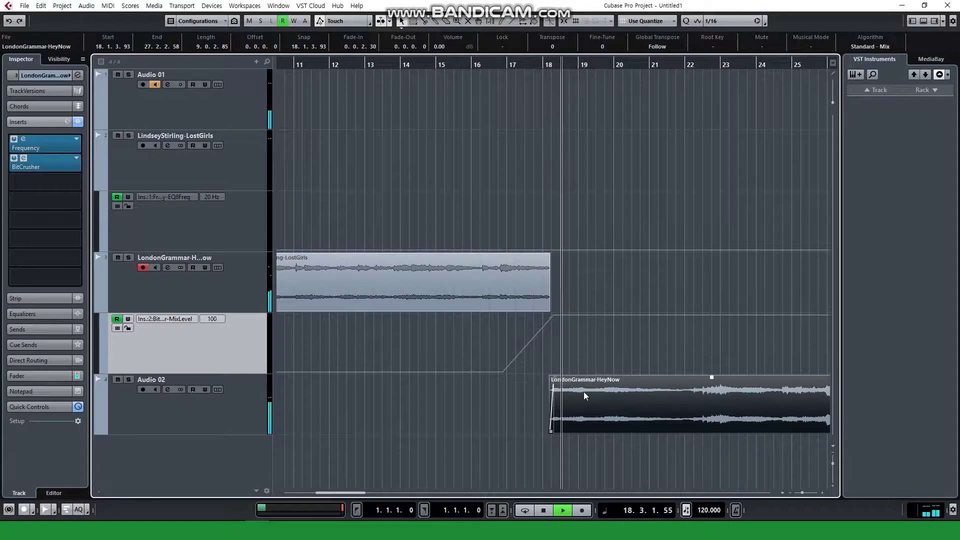
{"action": "key", "text": "space"}
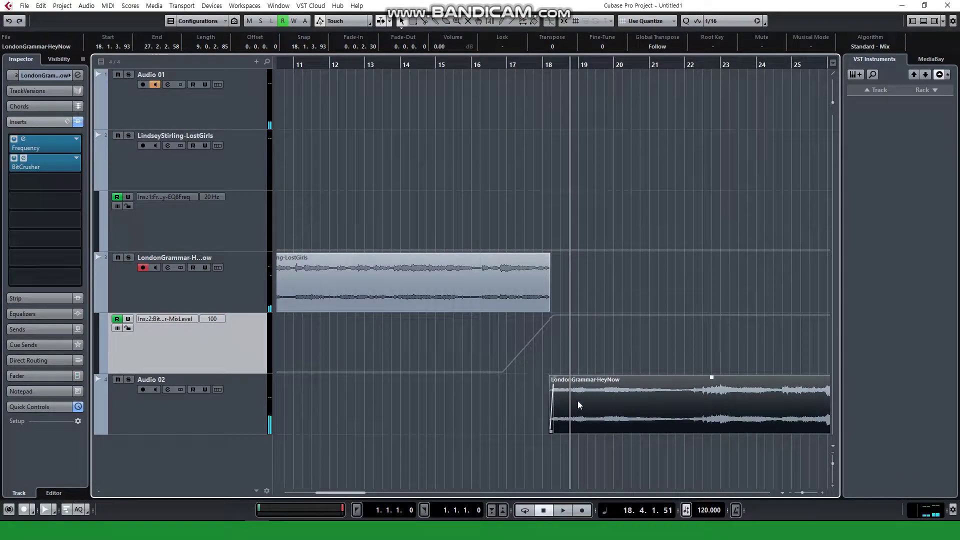
Lengthen the LondonGrammar-HeyNow clip's fade-in to 0.2.0.66, shift its start to 18.1.2.24, and audition the transition.
{"action": "left_click_drag", "start_coordinate": [574, 402], "coordinate": [568, 366]}
{"action": "left_click", "coordinate": [525, 64]}
{"action": "key", "text": "space"}
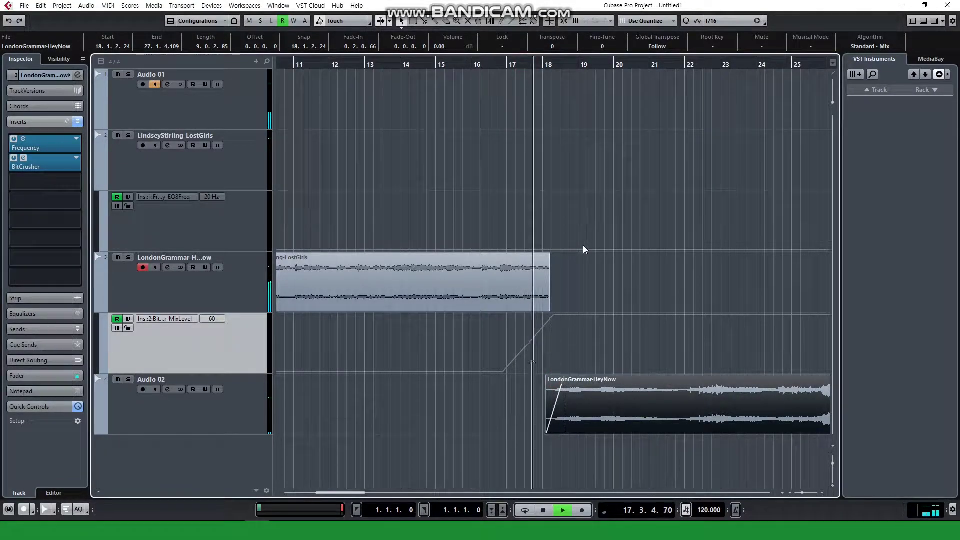
{"action": "key", "text": "space"}
Move the LondonGrammar-HeyNow clip's start to 18.1.3.93 and play back the transition from about bar 17.
{"action": "left_click_drag", "start_coordinate": [595, 399], "coordinate": [597, 400]}
{"action": "left_click", "coordinate": [526, 65]}
{"action": "key", "text": "space"}
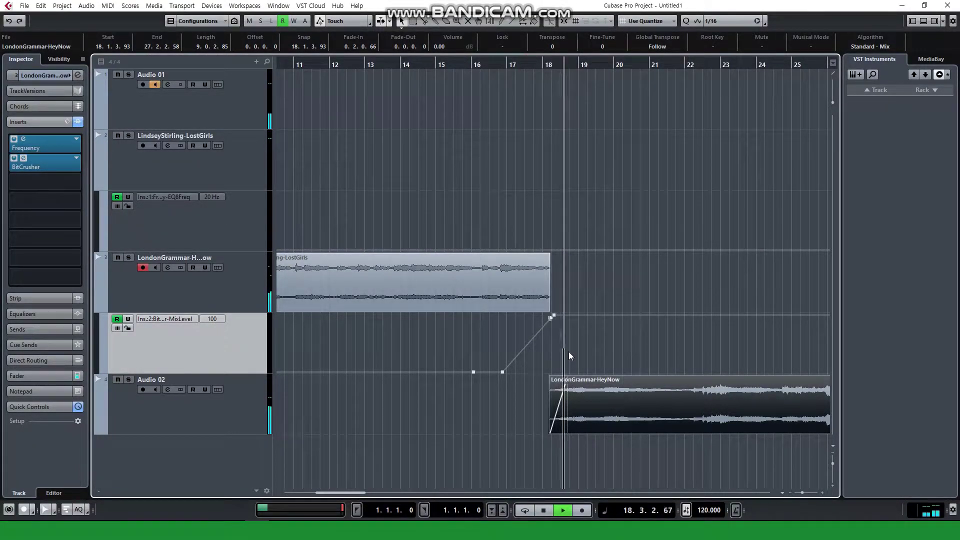
{"action": "key", "text": "space"}
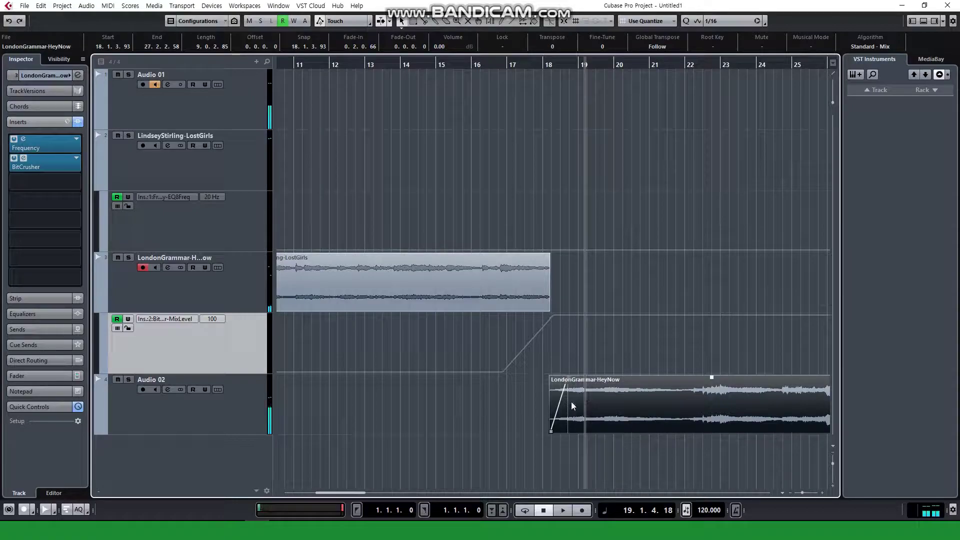
Insert the StepFilter effect in the first insert slot of the Audio 02 track.
{"action": "left_click", "coordinate": [210, 430]}
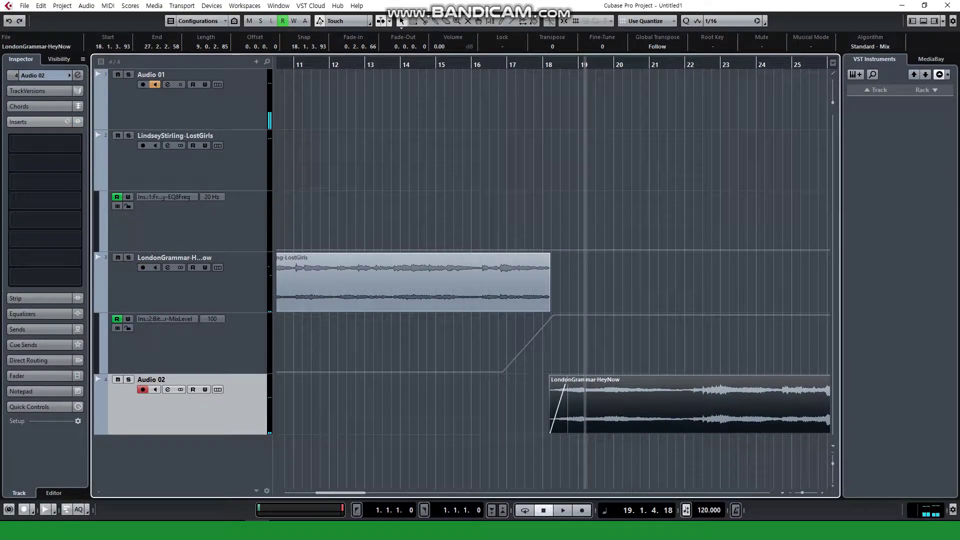
{"action": "left_click", "coordinate": [48, 149]}
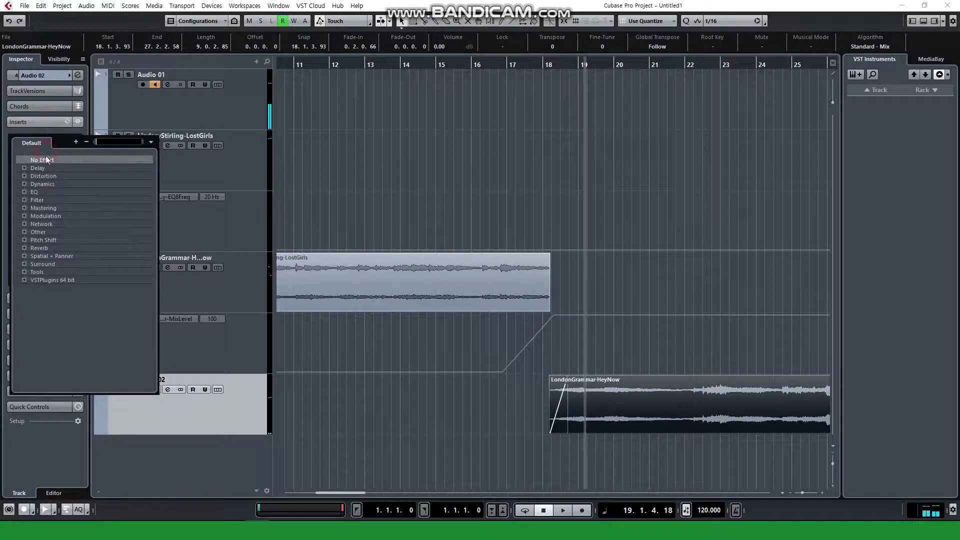
{"action": "left_click", "coordinate": [24, 177]}
{"action": "left_click", "coordinate": [24, 176]}
{"action": "left_click", "coordinate": [24, 200]}
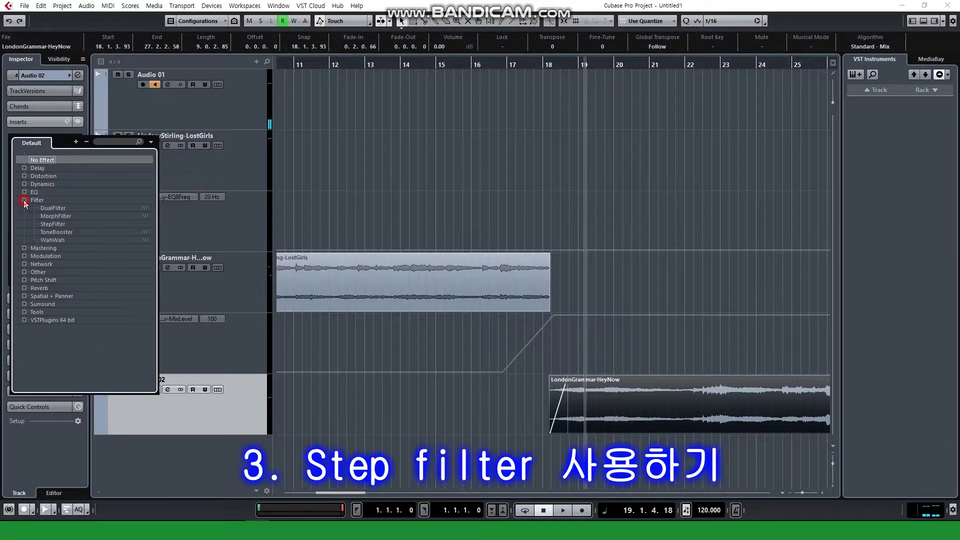
{"action": "left_click", "coordinate": [60, 226]}
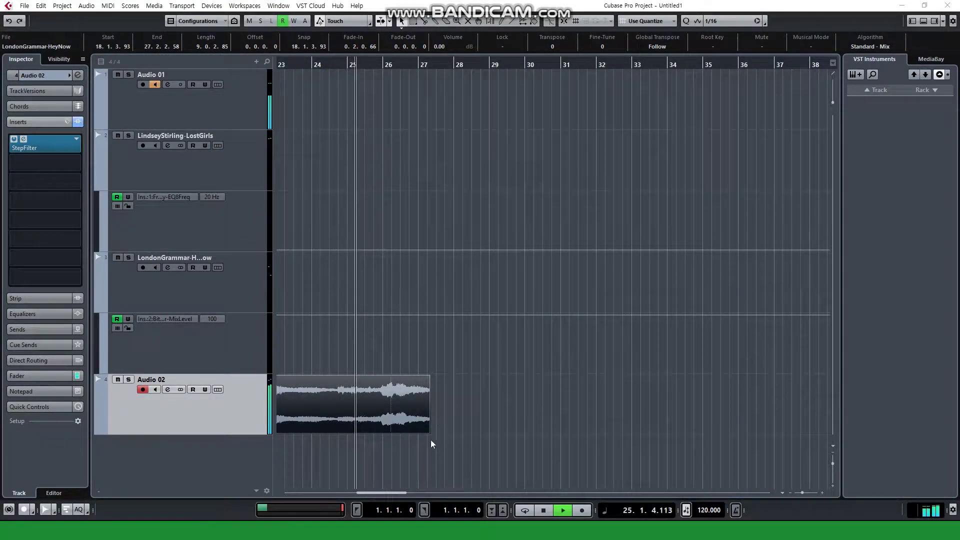
Play back the transition into the LondonGrammar-HeyNow clip repeatedly from about bar 17 to judge the StepFilter effect.
{"action": "left_click_drag", "start_coordinate": [389, 494], "coordinate": [358, 495]}
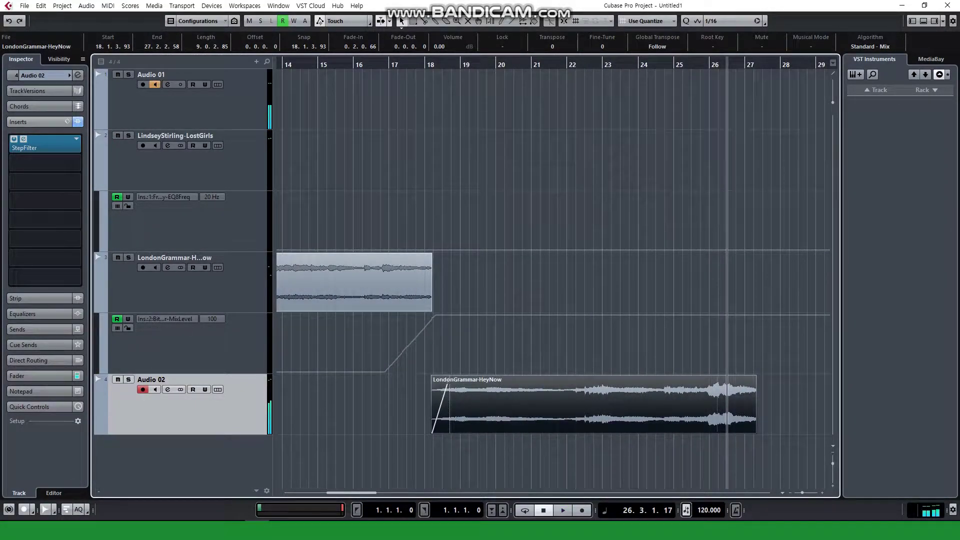
{"action": "left_click", "coordinate": [404, 65]}
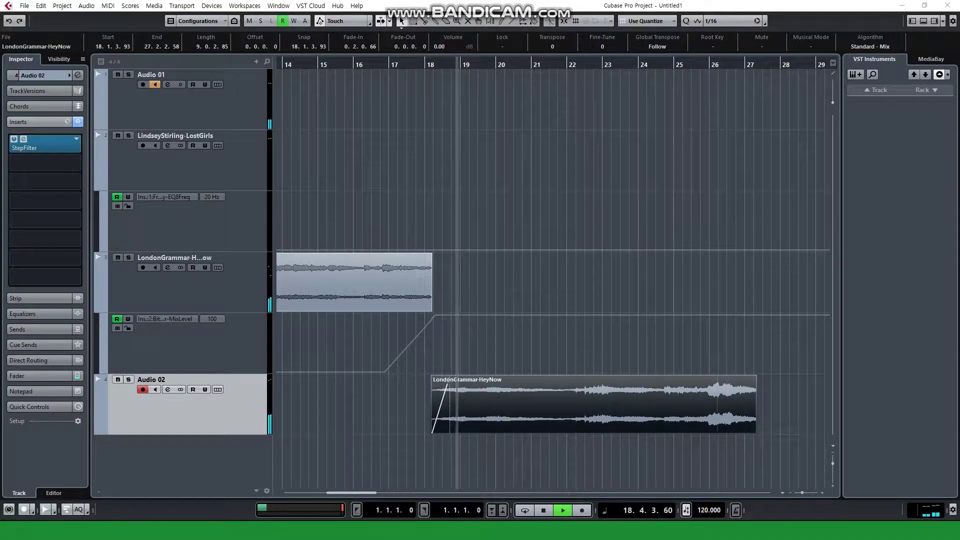
{"action": "left_click", "coordinate": [389, 65]}
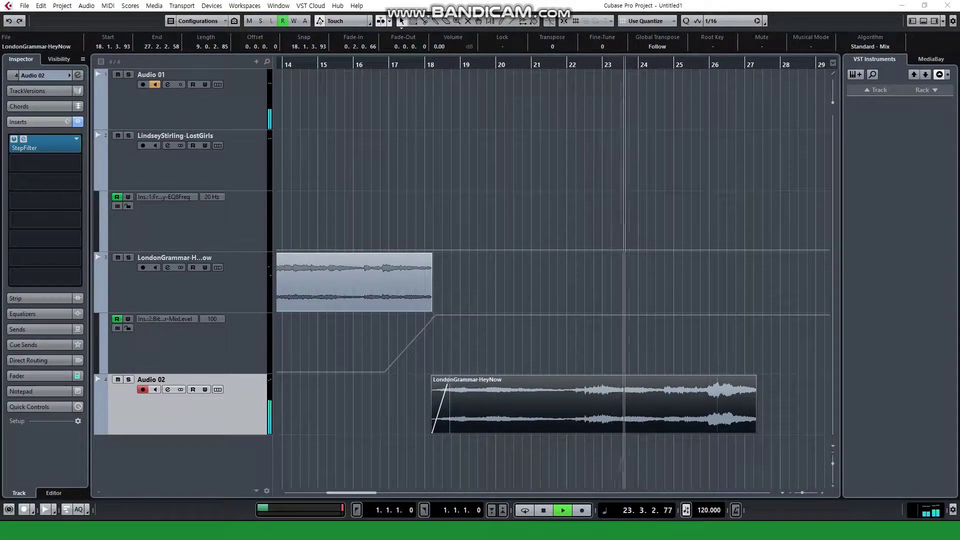
{"action": "key", "text": "space"}
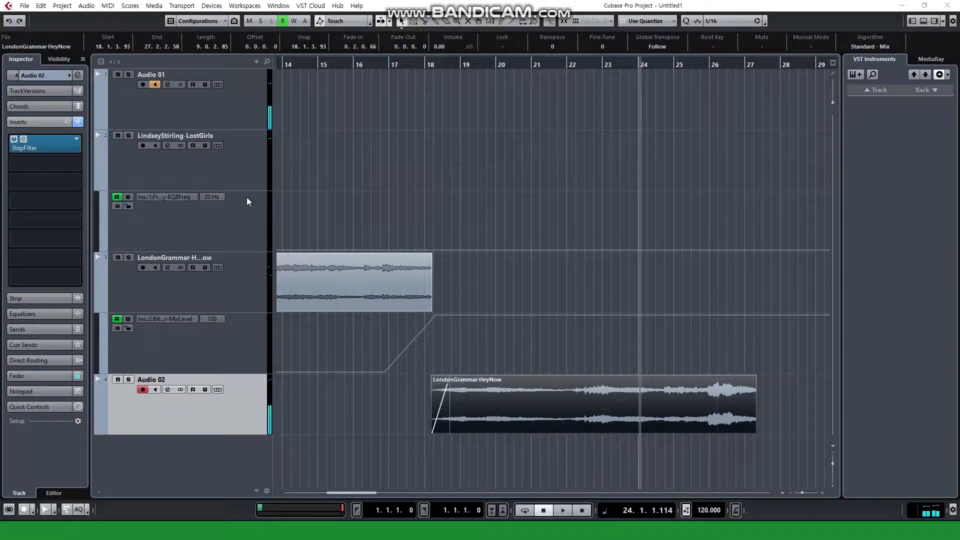
{"action": "left_click", "coordinate": [403, 65]}
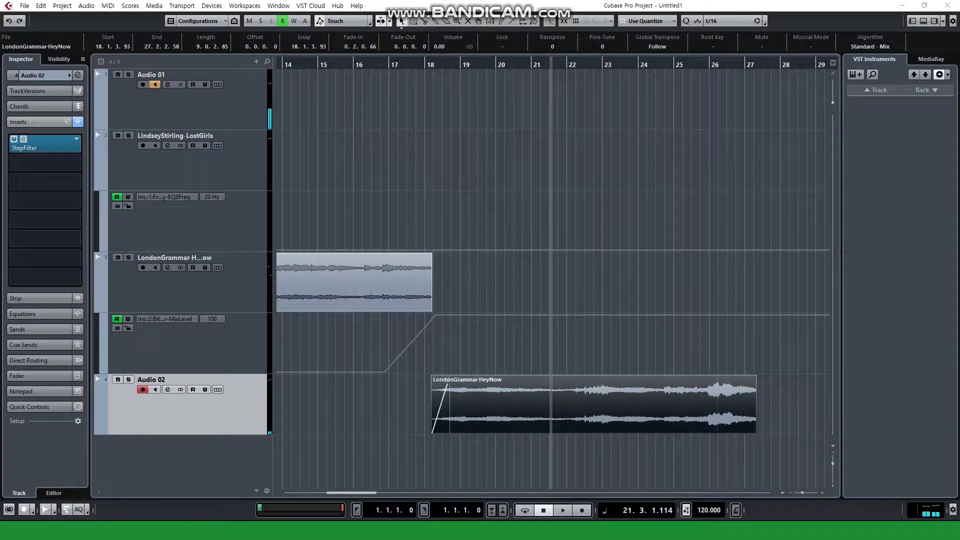
{"action": "double_click", "coordinate": [390, 64]}
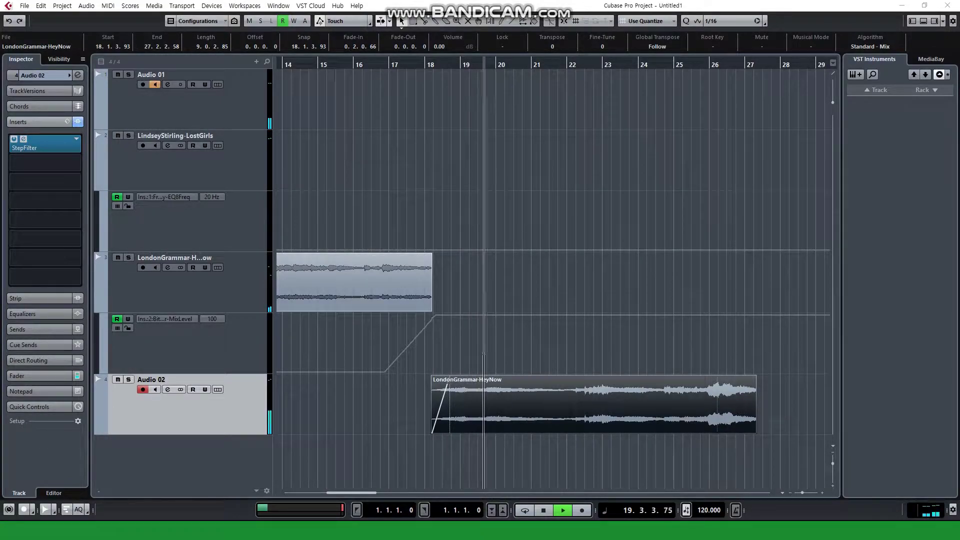
{"action": "key", "text": "space"}
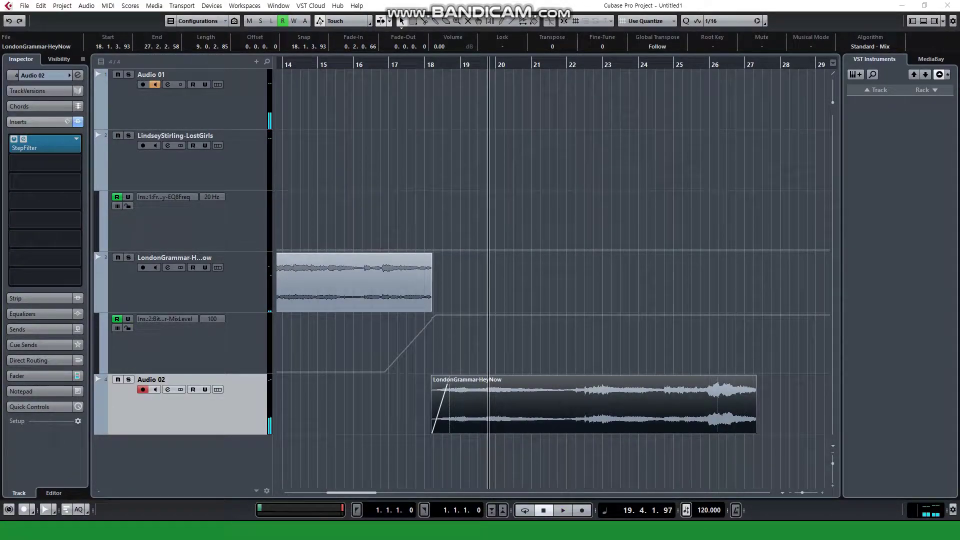
{"action": "left_click", "coordinate": [393, 63]}
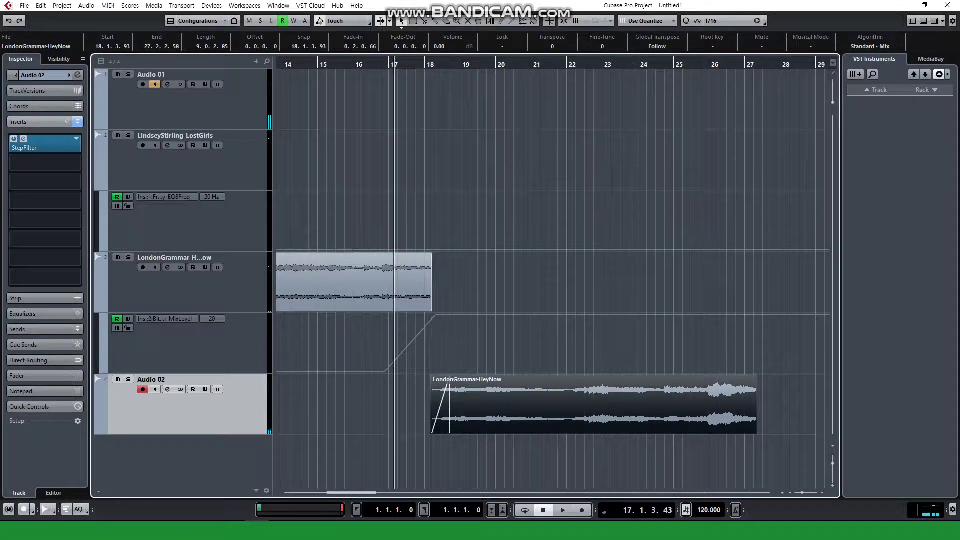
{"action": "key", "text": "space"}
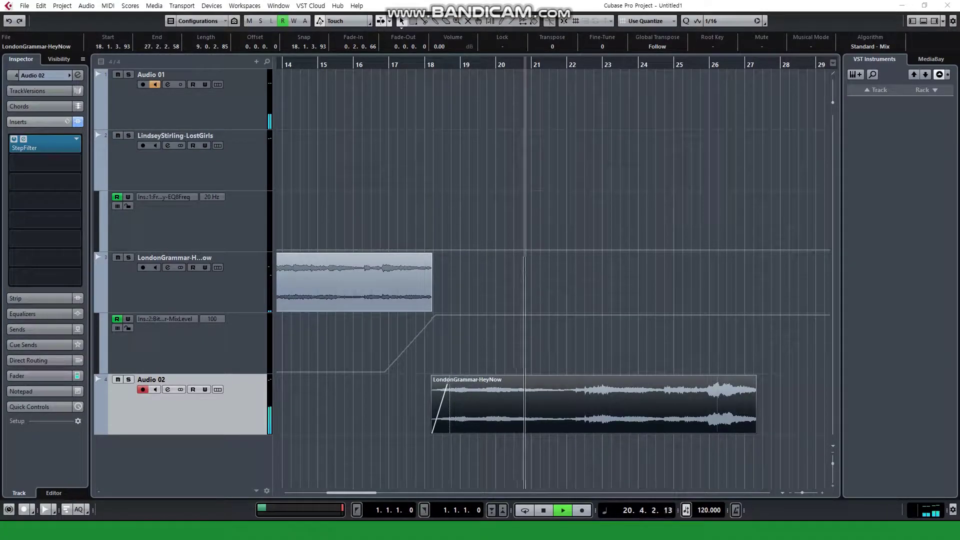
{"action": "key", "text": "space"}
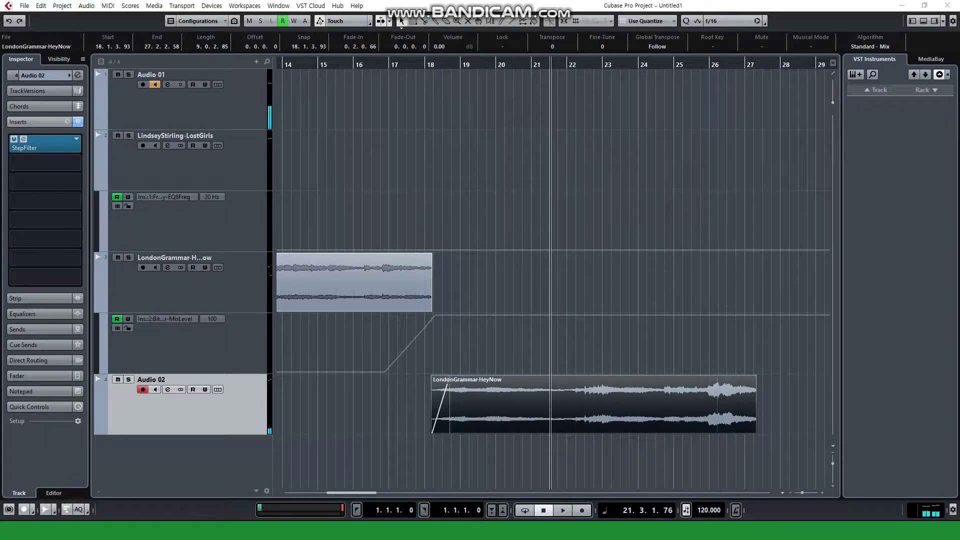
{"action": "left_click", "coordinate": [394, 64]}
{"action": "key", "text": "space"}
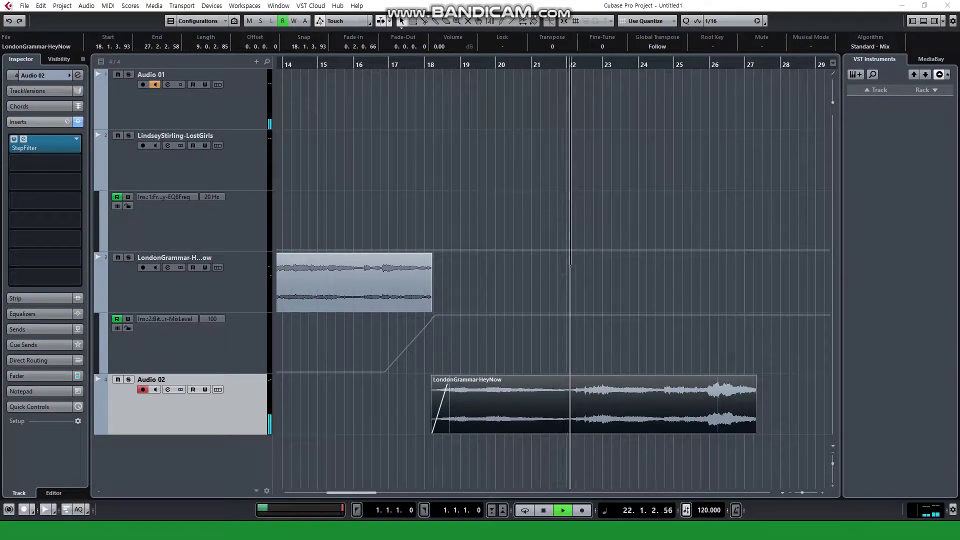
{"action": "key", "text": "space"}
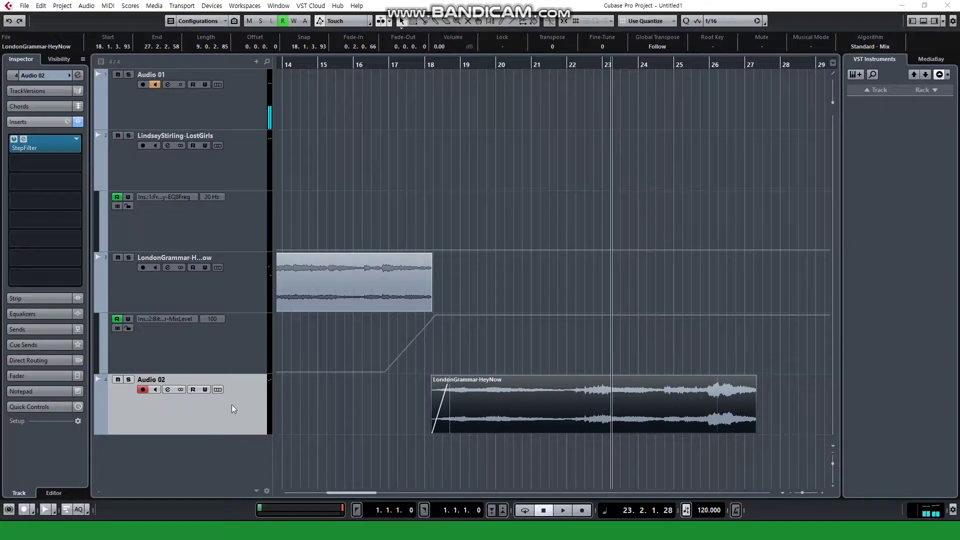
{"action": "left_click", "coordinate": [402, 63]}
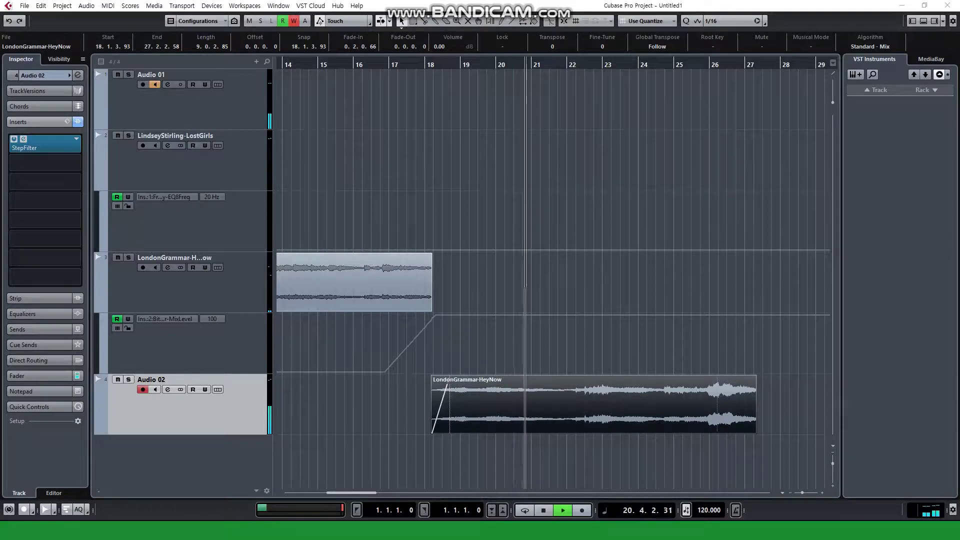
{"action": "key", "text": "space"}
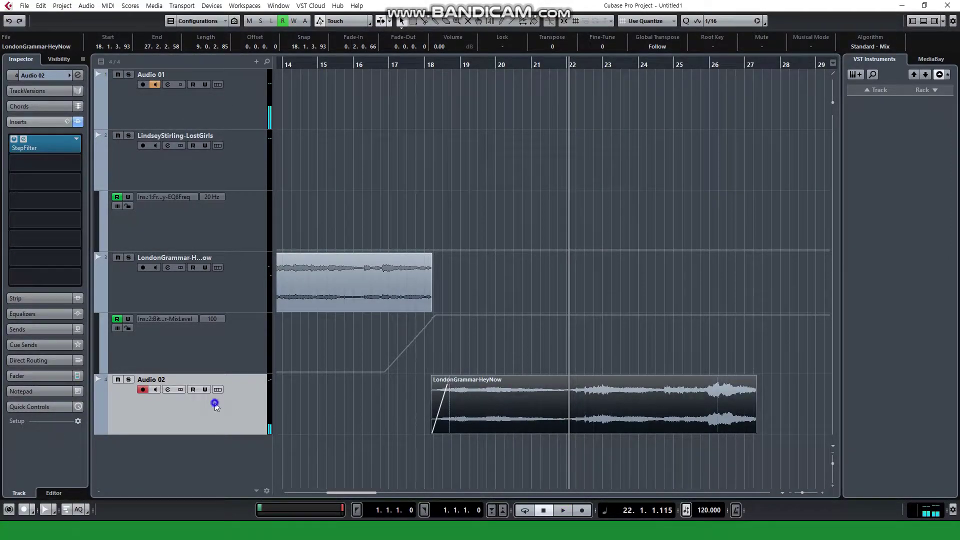
Show Audio 02's StepFilter Mix Level automation and draw a straight ramp falling to 0 from about bar 18 to just before bar 21.
{"action": "right_click", "coordinate": [215, 405]}
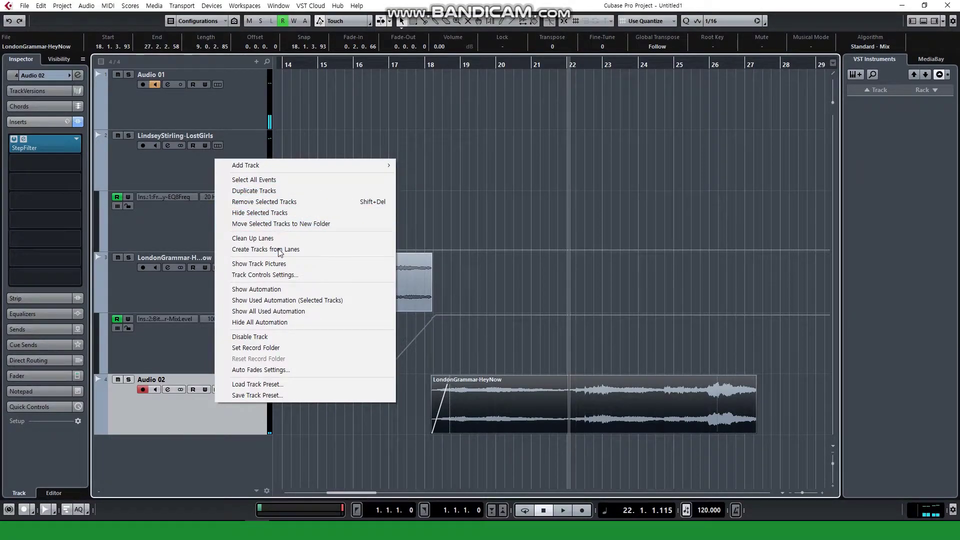
{"action": "left_click", "coordinate": [274, 289]}
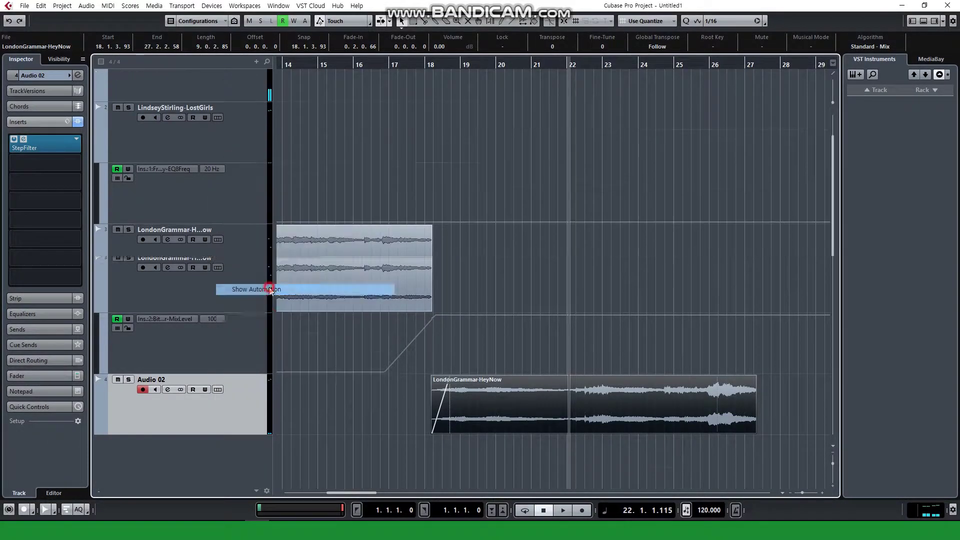
{"action": "left_click", "coordinate": [173, 413]}
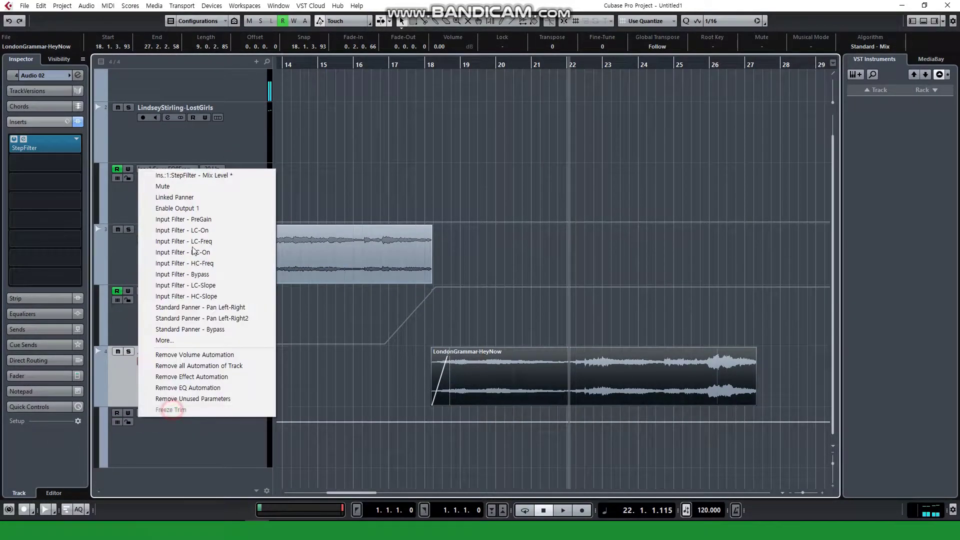
{"action": "left_click", "coordinate": [212, 178]}
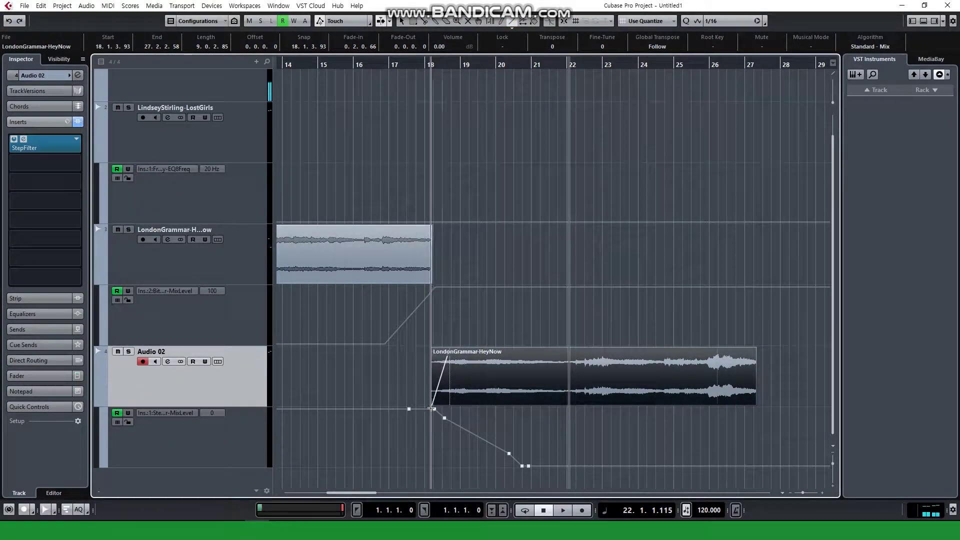
{"action": "left_click_drag", "start_coordinate": [431, 409], "coordinate": [529, 469]}
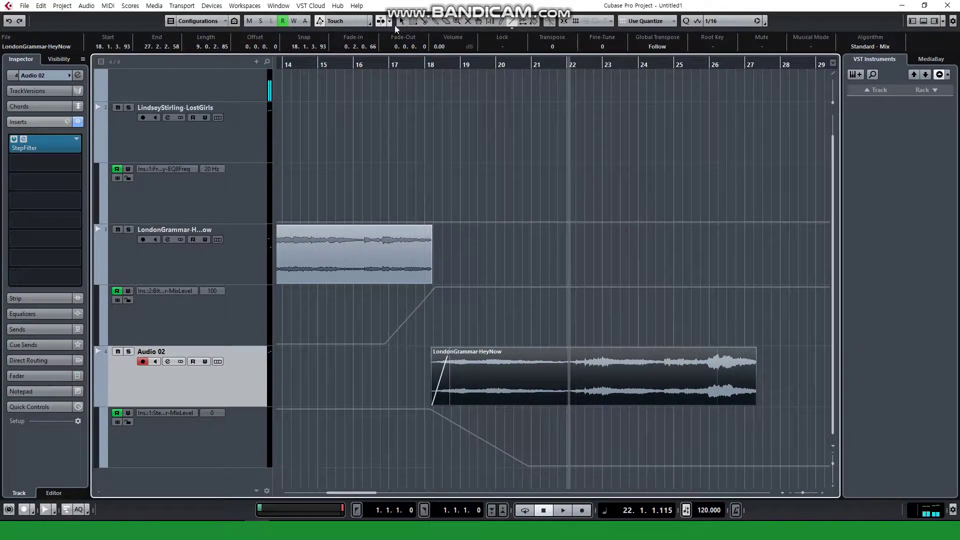
Audition the StepFilter mix ramp at the start of the LondonGrammar-HeyNow clip several times from about bar 17.
{"action": "left_click", "coordinate": [396, 64]}
{"action": "key", "text": "space"}
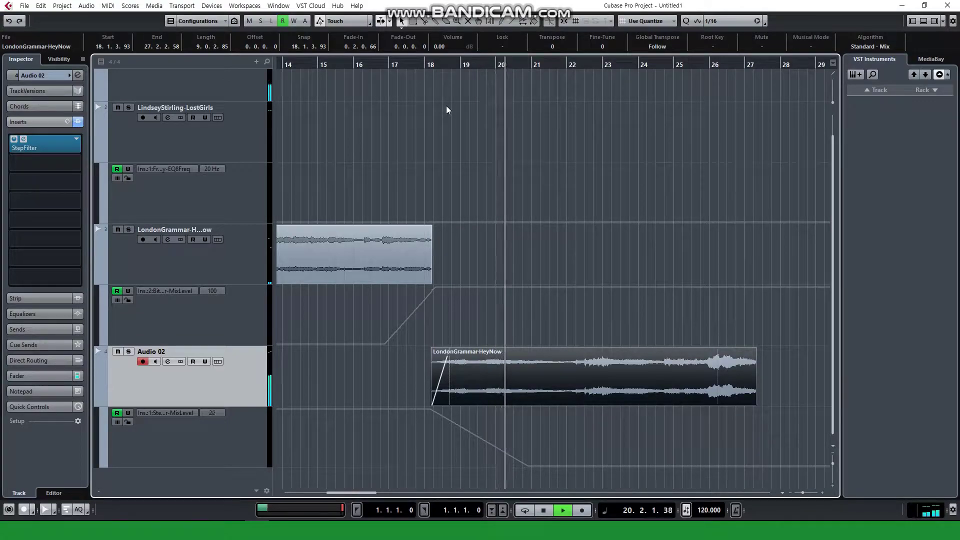
{"action": "key", "text": "space"}
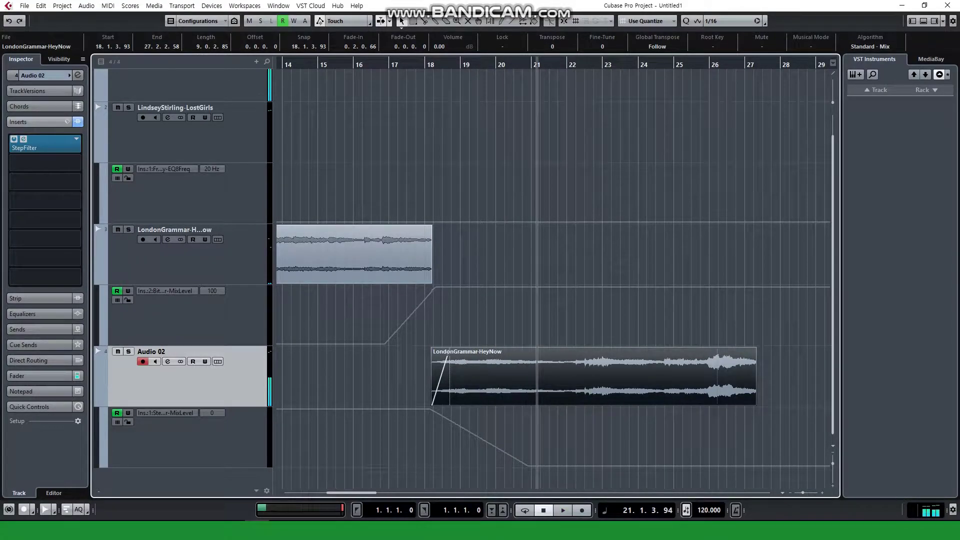
{"action": "double_click", "coordinate": [395, 65]}
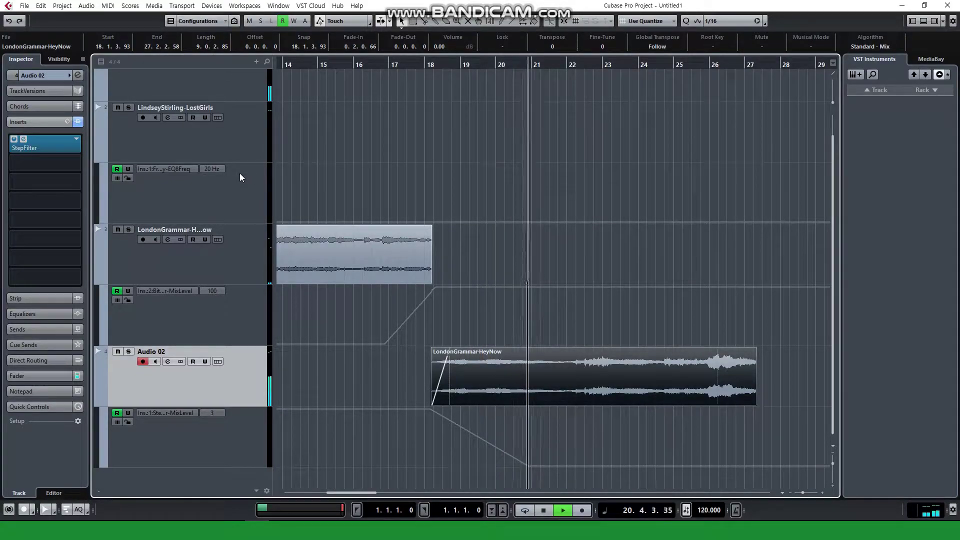
{"action": "key", "text": "space"}
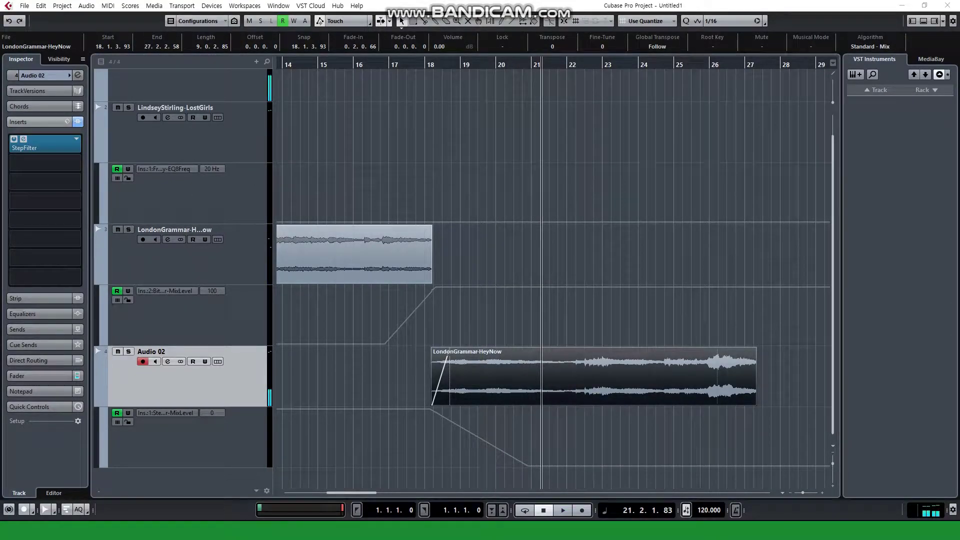
{"action": "left_click", "coordinate": [410, 64]}
{"action": "key", "text": "space"}
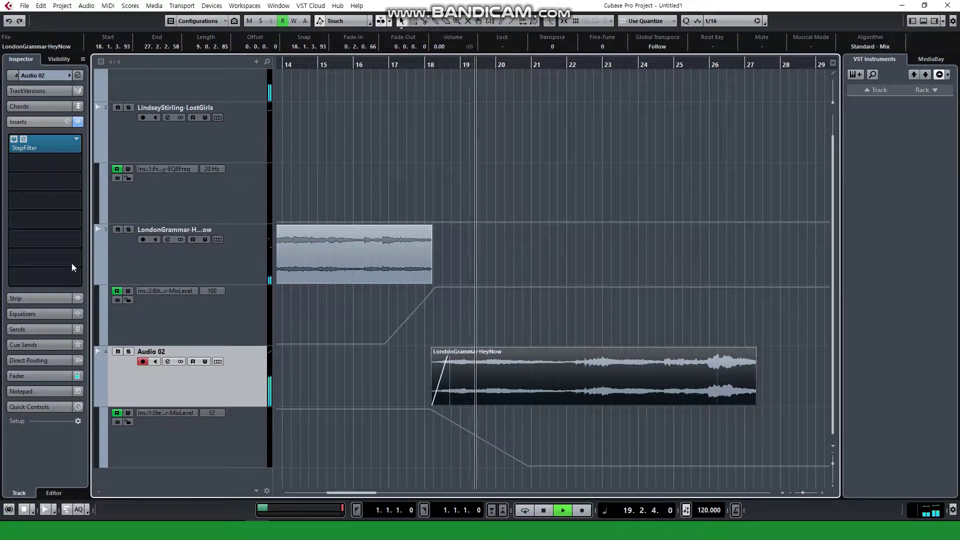
{"action": "key", "text": "space"}
{"action": "left_click", "coordinate": [412, 65]}
{"action": "key", "text": "space"}
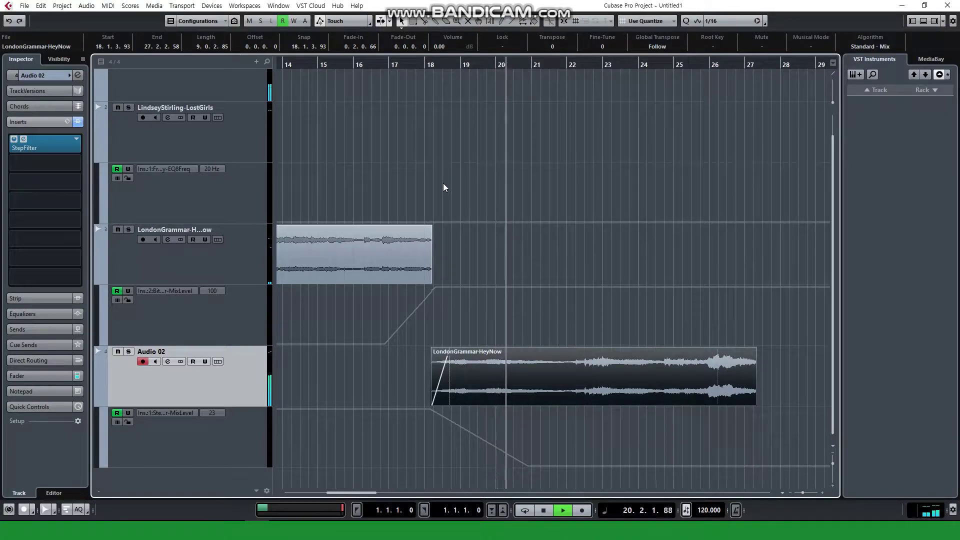
{"action": "key", "text": "space"}
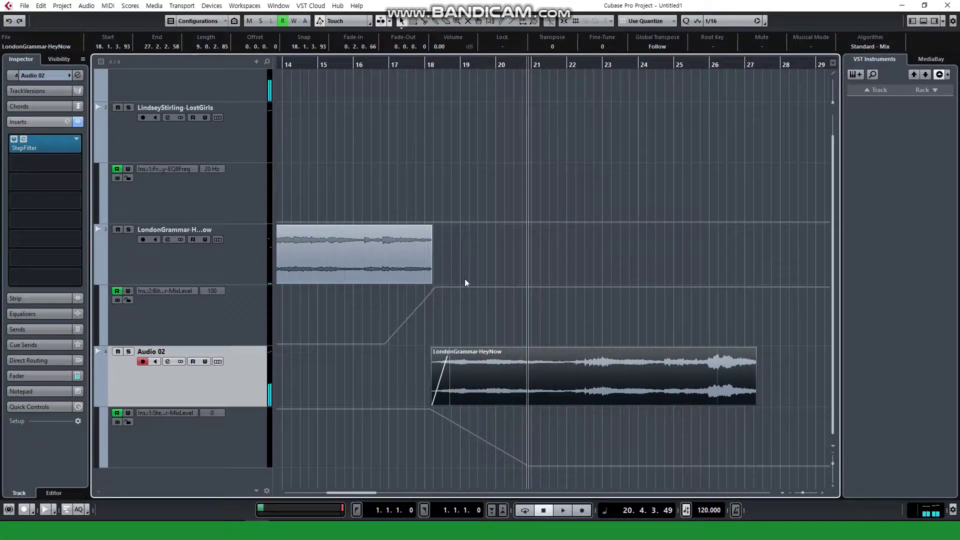
Show the whole arrangement and play it from the beginning through all three songs to about bar 24.
{"action": "key", "text": "Home"}
{"action": "key", "text": "shift+f"}
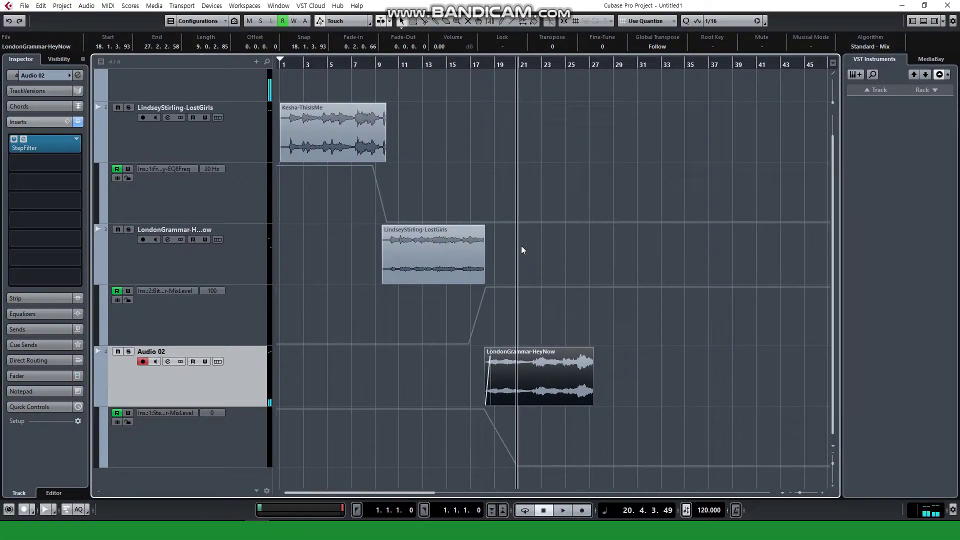
{"action": "key", "text": "space"}
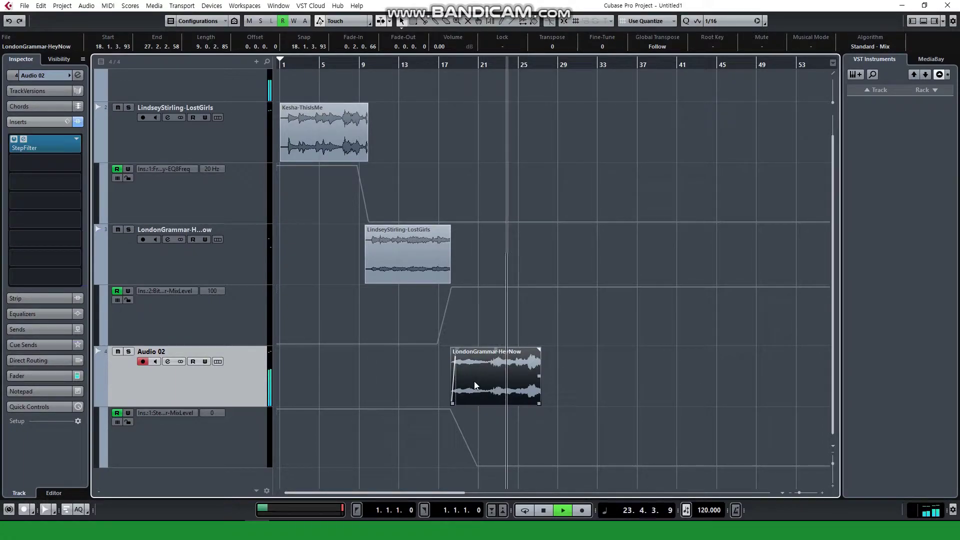
{"action": "key", "text": "space"}
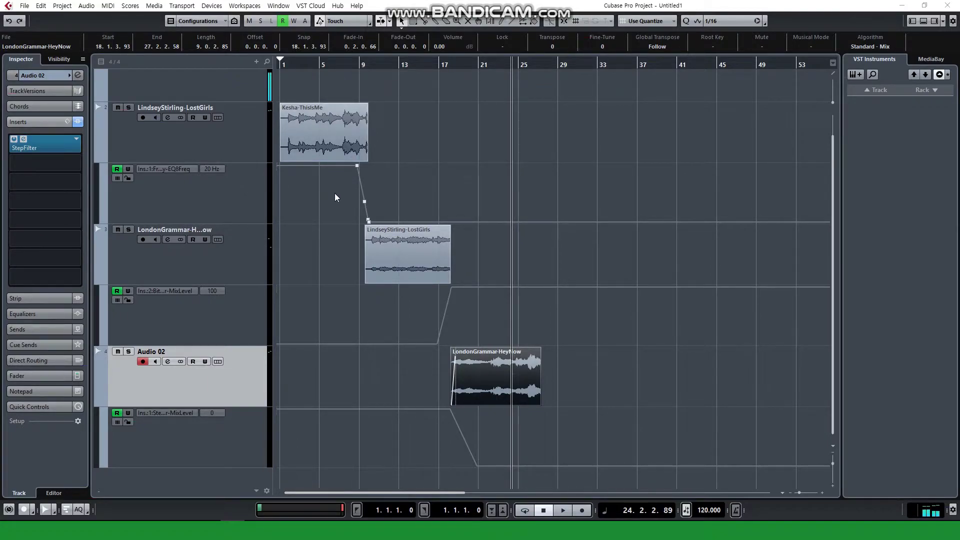
Look over the effect categories available for Audio 02's second insert slot without adding an effect.
{"action": "left_click", "coordinate": [426, 170]}
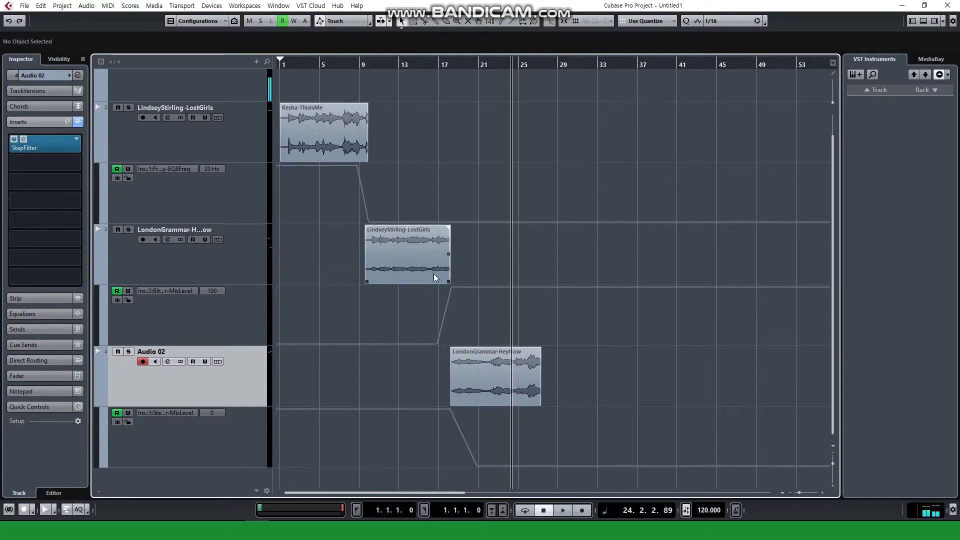
{"action": "left_click_drag", "start_coordinate": [454, 300], "coordinate": [456, 299]}
{"action": "left_click", "coordinate": [44, 161]}
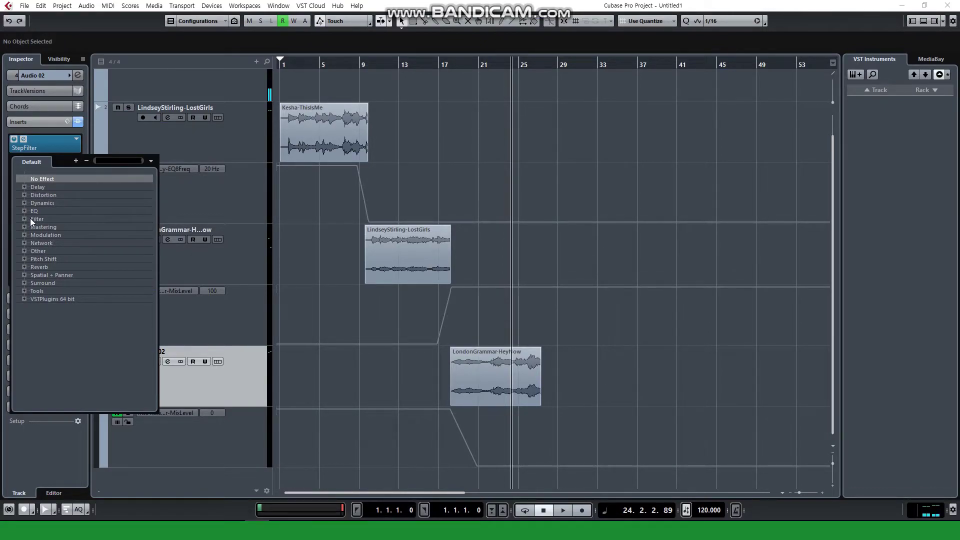
{"action": "left_click", "coordinate": [488, 128]}
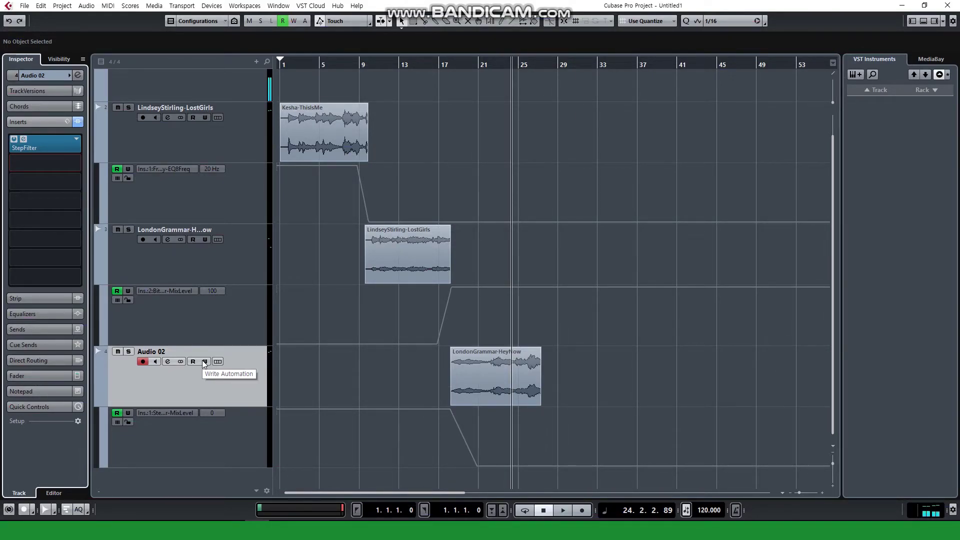
{"action": "left_click", "coordinate": [485, 392]}
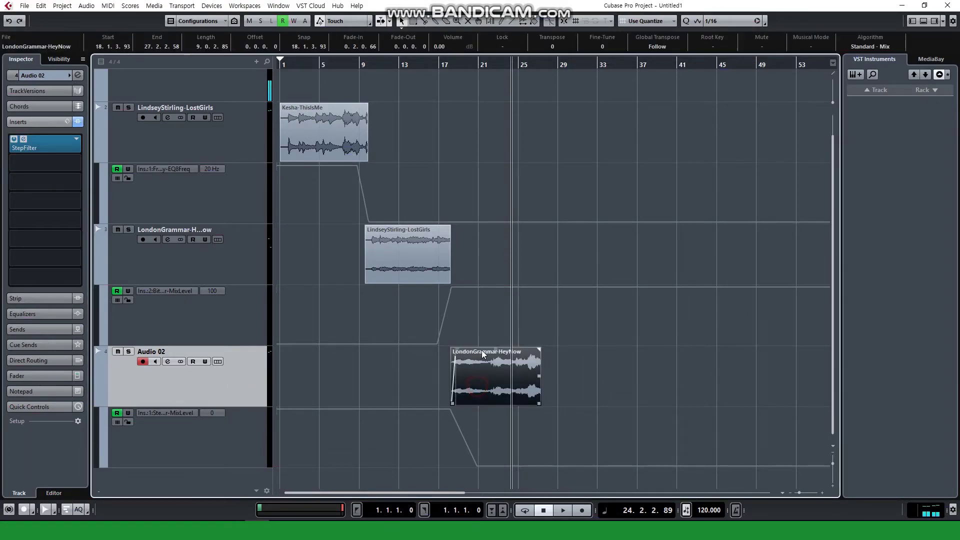
{"action": "left_click", "coordinate": [426, 274]}
{"action": "left_click", "coordinate": [341, 128]}
{"action": "left_click", "coordinate": [418, 274]}
{"action": "left_click", "coordinate": [485, 382]}
{"action": "left_click", "coordinate": [385, 255]}
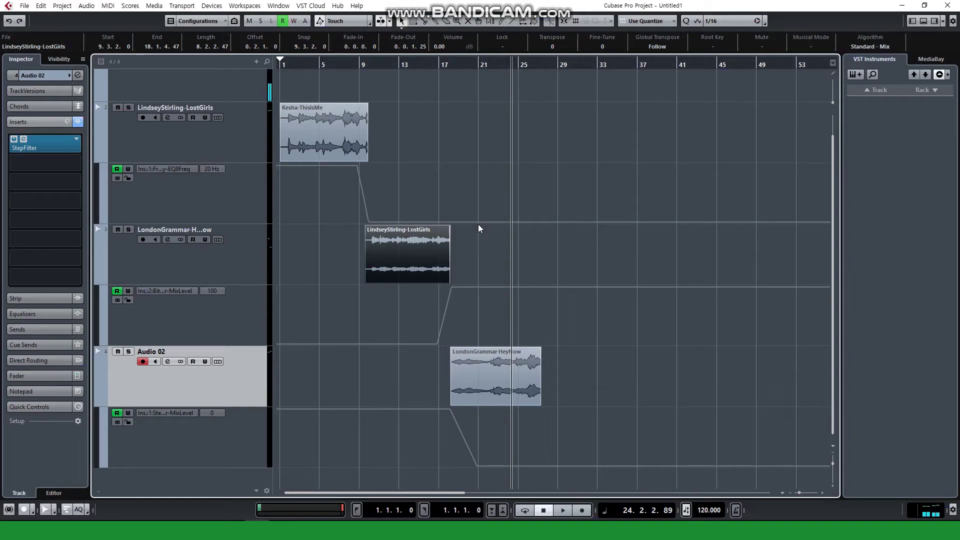
{"action": "left_click", "coordinate": [241, 192]}
{"action": "left_click", "coordinate": [238, 320]}
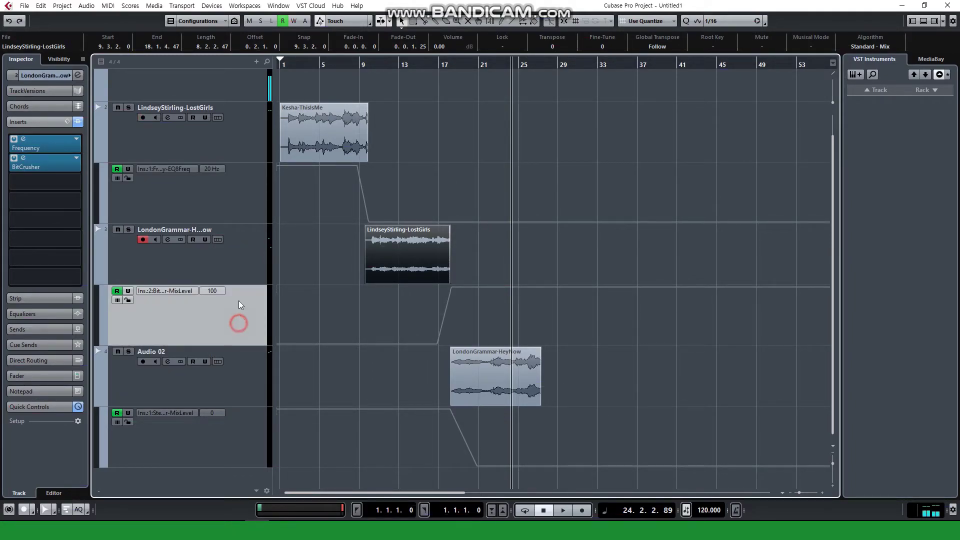
{"action": "left_click", "coordinate": [219, 210]}
{"action": "scroll", "coordinate": [193, 236], "scroll_direction": "up", "scroll_amount": 1}
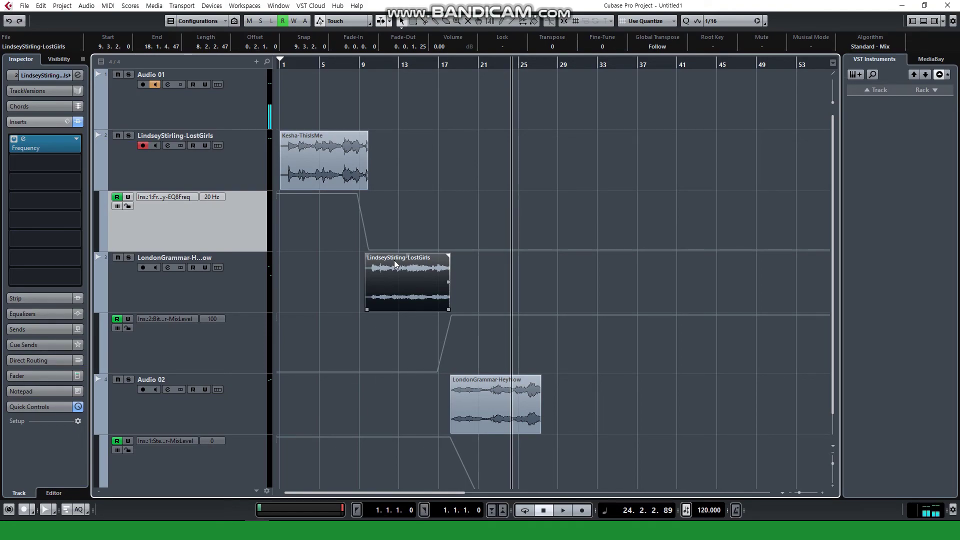
{"action": "left_click_drag", "start_coordinate": [576, 166], "coordinate": [318, 450]}
{"action": "left_click", "coordinate": [525, 168]}
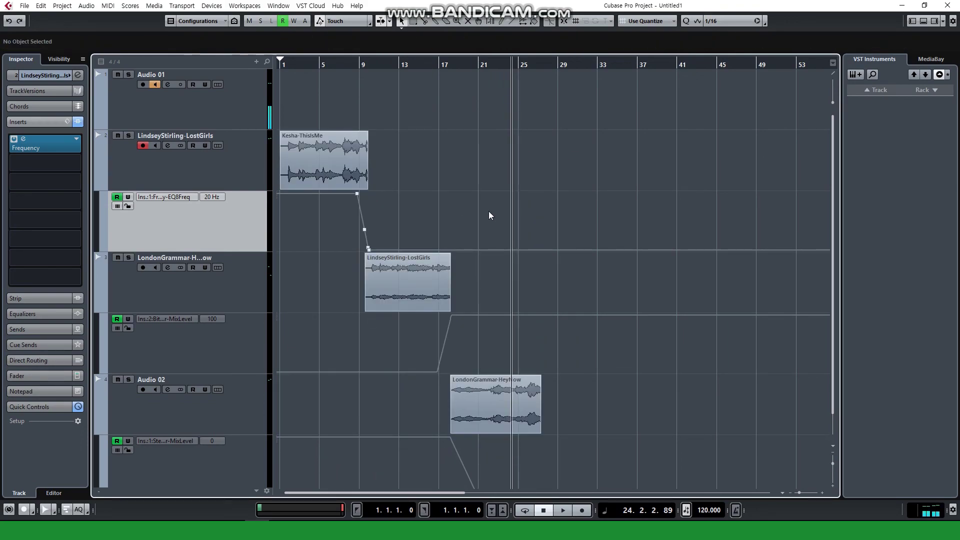